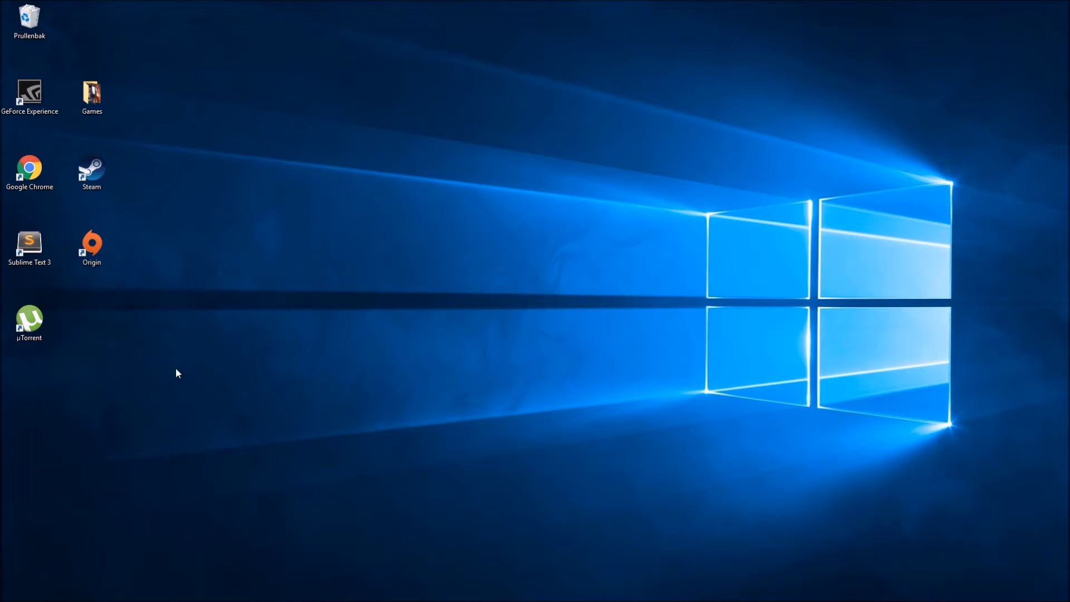
Step: Open Sublime Text maximized, reduce the editor font size one step and delete all the code in node.js
{"action": "mouse_move", "coordinate": [179, 583]}
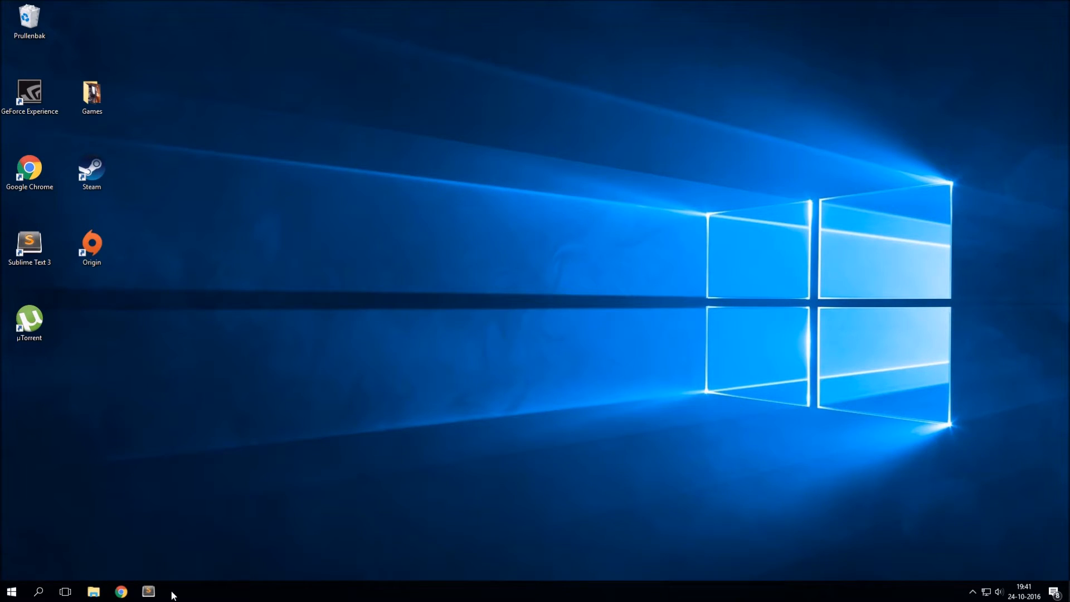
{"action": "left_click", "coordinate": [148, 591]}
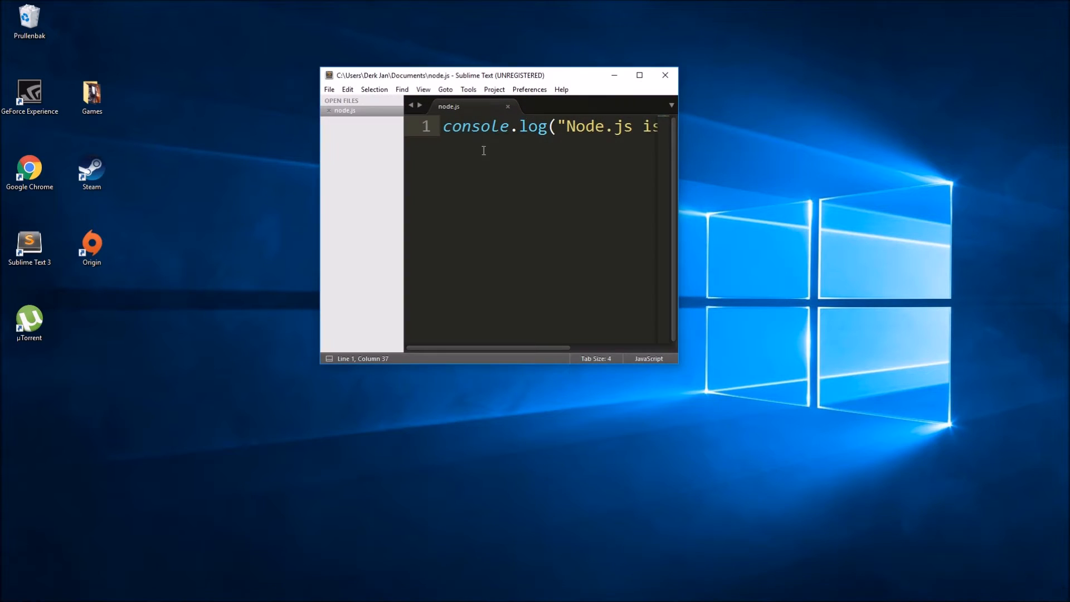
{"action": "double_click", "coordinate": [552, 78]}
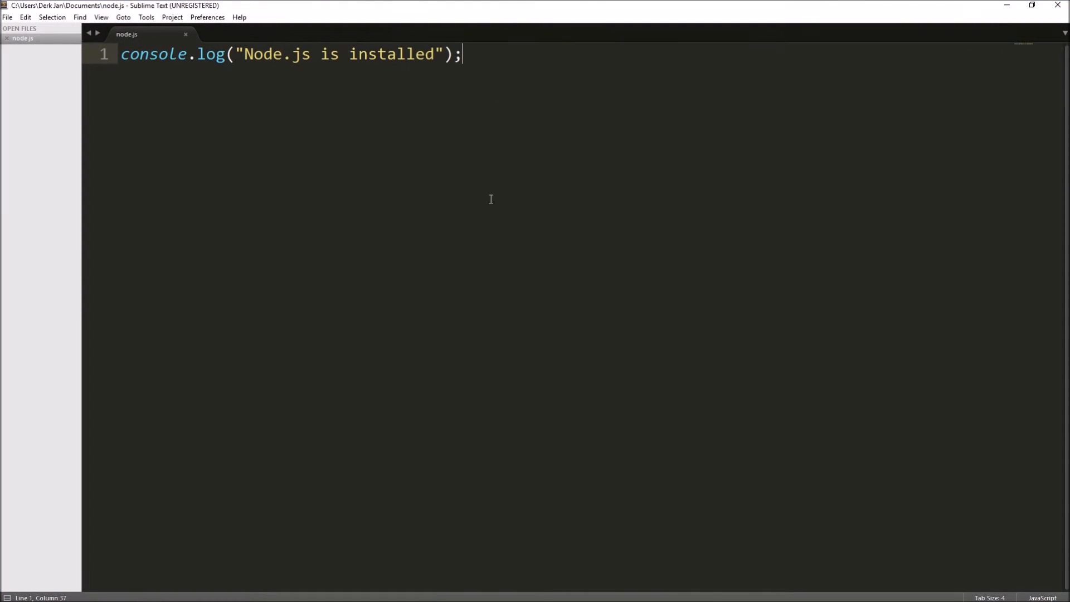
{"action": "key", "text": "ctrl+minus"}
{"action": "key", "text": "ctrl+a"}
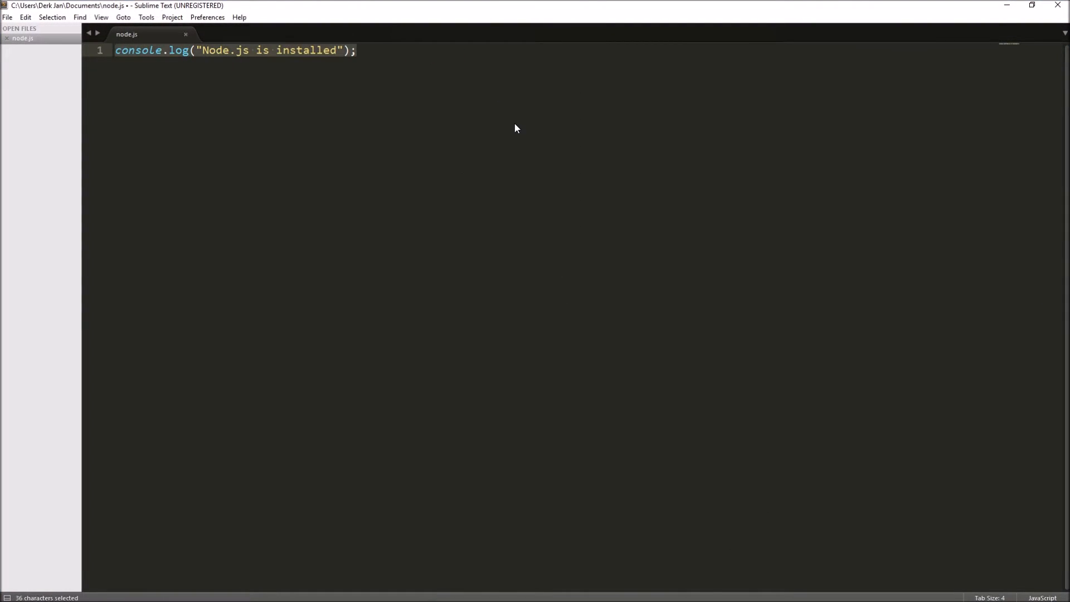
{"action": "key", "text": "BackSpace"}
{"action": "left_click", "coordinate": [1058, 5]}
Step: Switch to Chrome, search the web for "sublime text 3 download" and open a matching result
{"action": "left_click", "coordinate": [124, 594]}
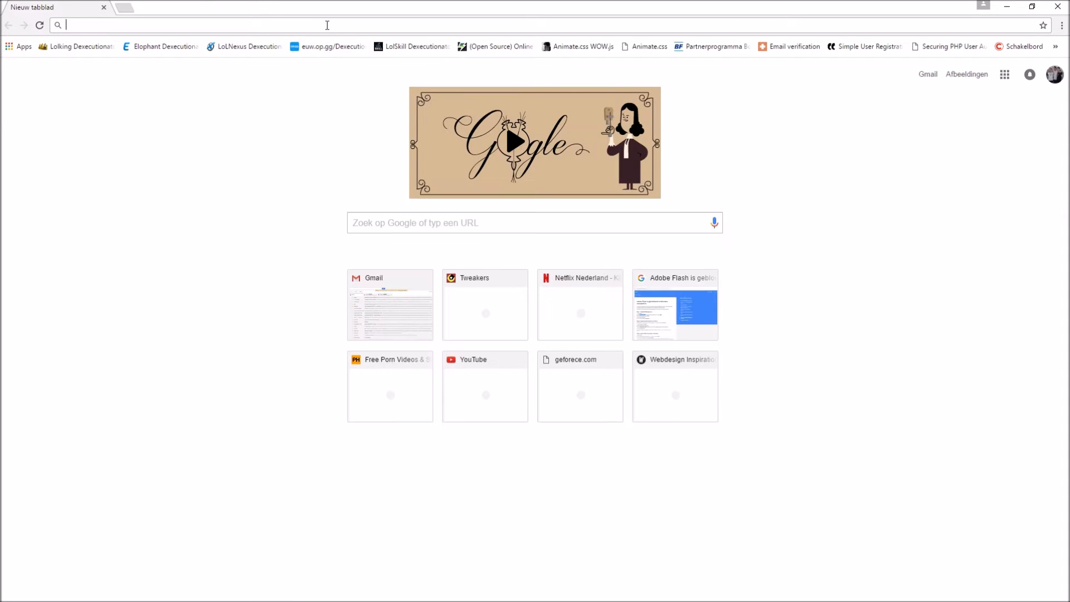
{"action": "type", "text": "sublime textr"}
{"action": "key", "text": "BackSpace"}
{"action": "type", "text": "3 download"}
{"action": "key", "text": "Return"}
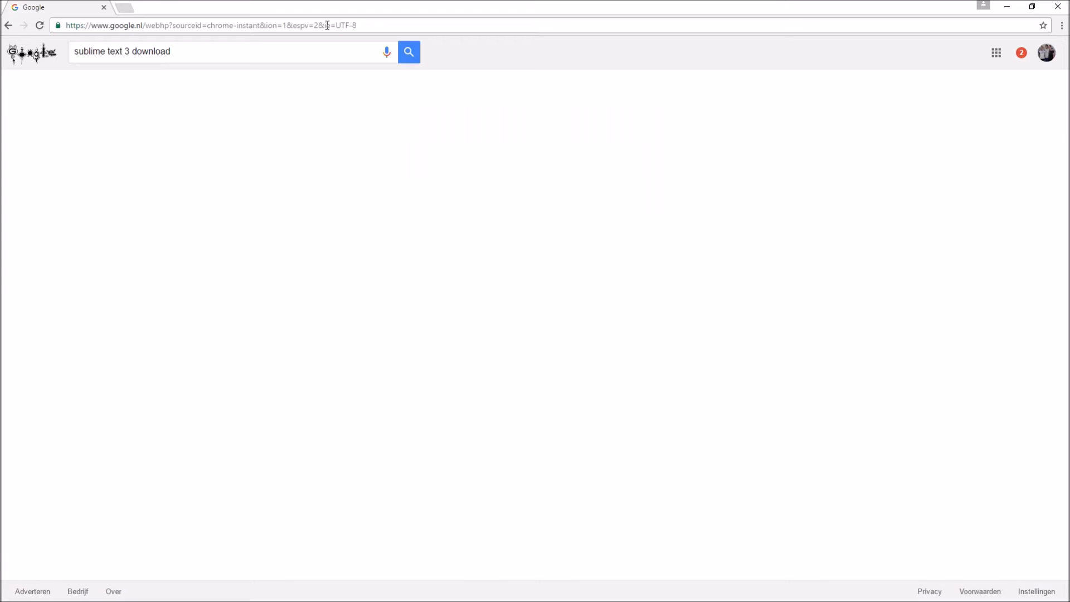
{"action": "left_click", "coordinate": [143, 143]}
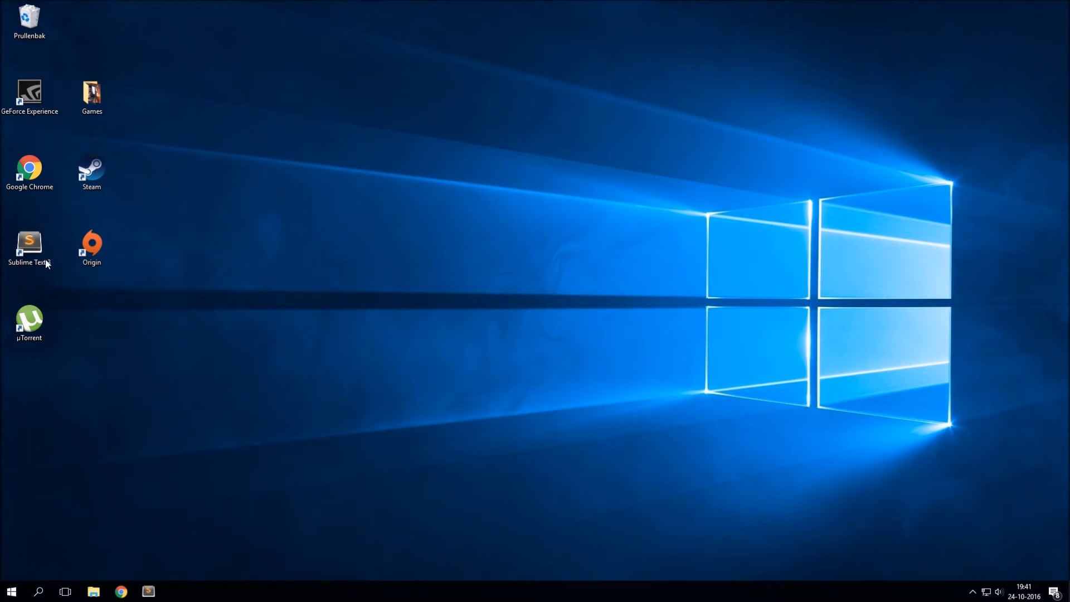
Step: Reopen Sublime Text from the desktop and create a new empty file
{"action": "double_click", "coordinate": [44, 254]}
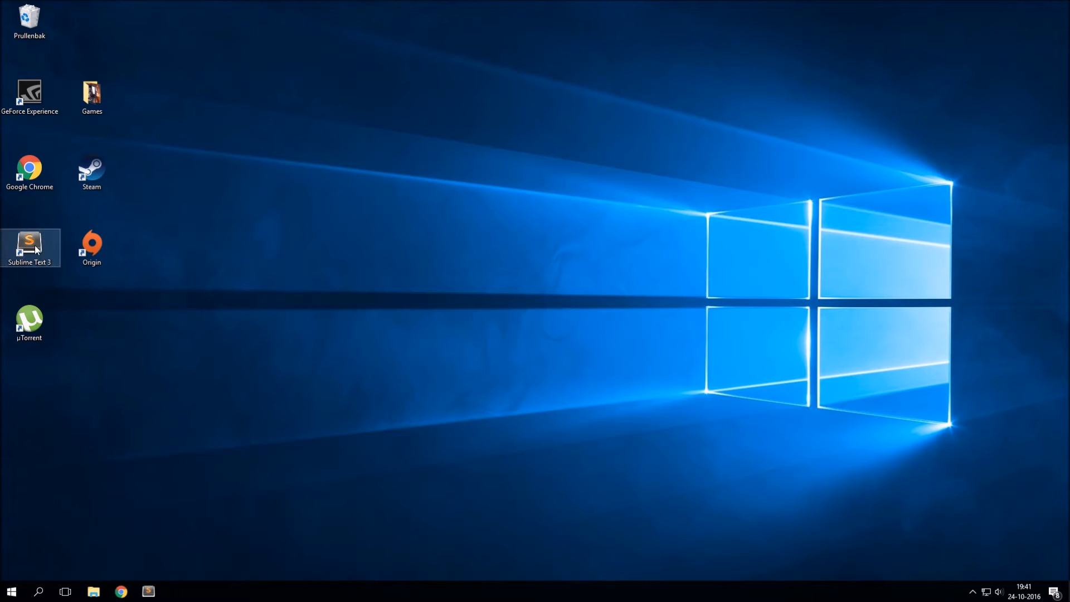
{"action": "left_click_drag", "start_coordinate": [236, 599], "coordinate": [30, 248]}
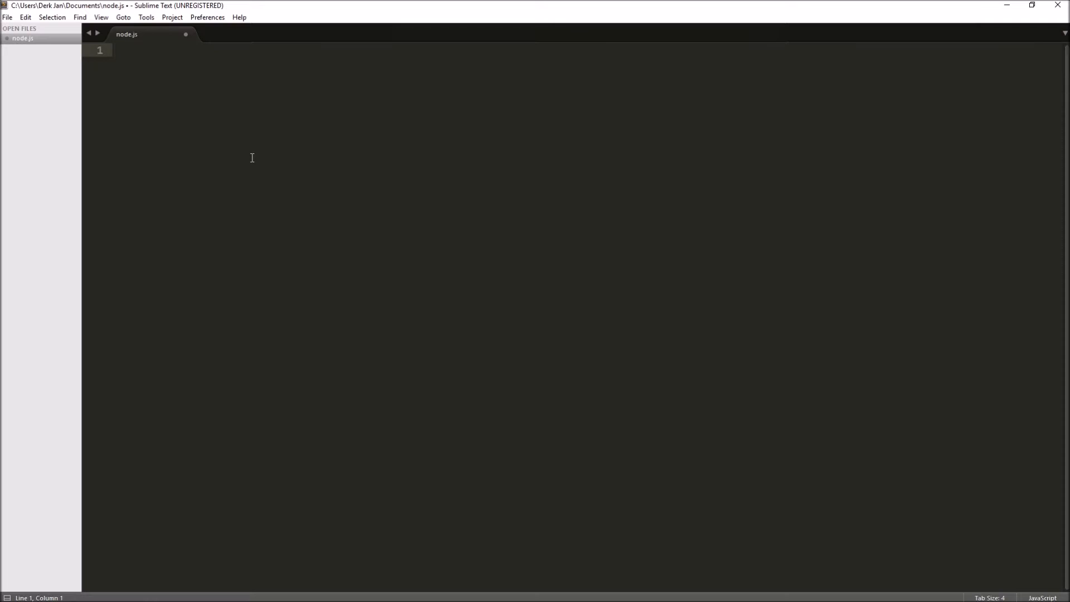
{"action": "key", "text": "ctrl+shift+p"}
{"action": "key", "text": "Return"}
{"action": "key", "text": "ctrl+n"}
Step: Search the command palette for html commands and browse the matches down to the plain HTML syntax entry
{"action": "key", "text": "ctrl+shift+p"}
{"action": "type", "text": "htmk"}
{"action": "key", "text": "BackSpace"}
{"action": "key", "text": "BackSpace"}
{"action": "key", "text": "BackSpace"}
{"action": "key", "text": "BackSpace"}
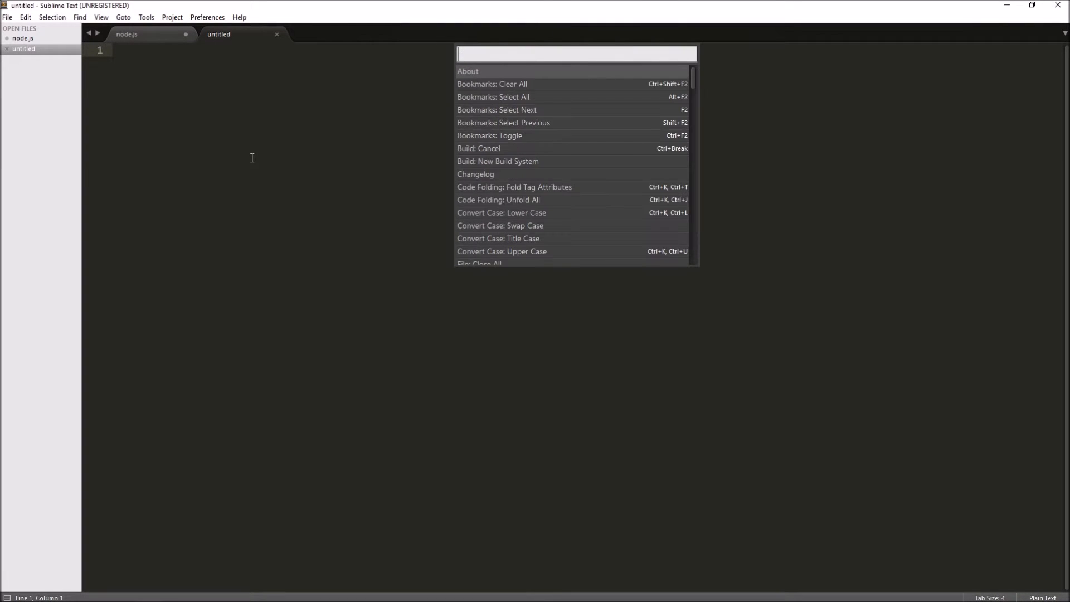
{"action": "type", "text": "html"}
{"action": "key", "text": "Down"}
{"action": "key", "text": "Down"}
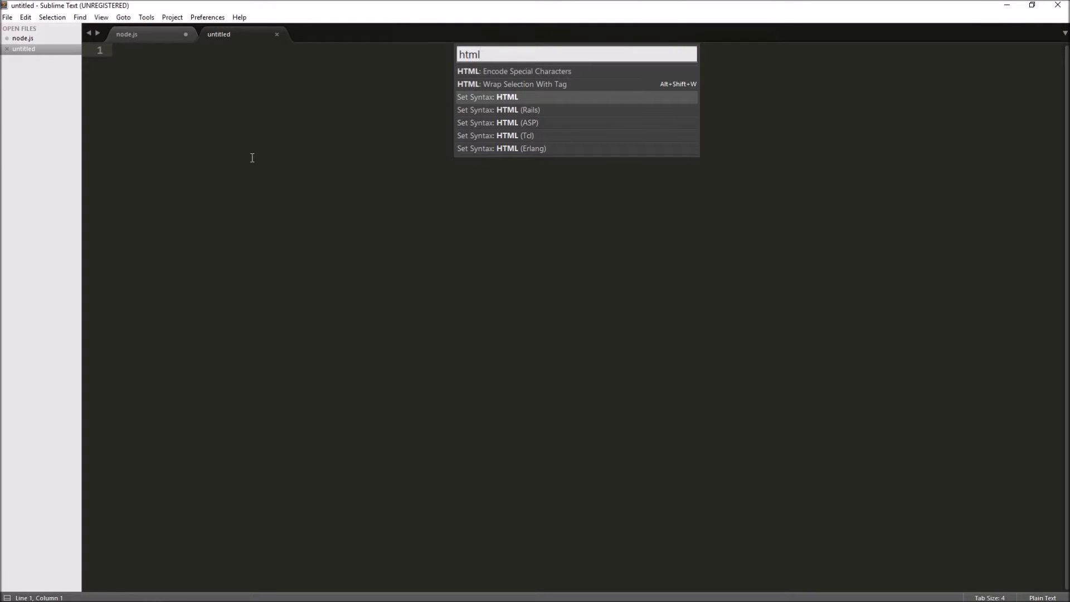
{"action": "key", "text": "ctrl+a"}
{"action": "key", "text": "BackSpace"}
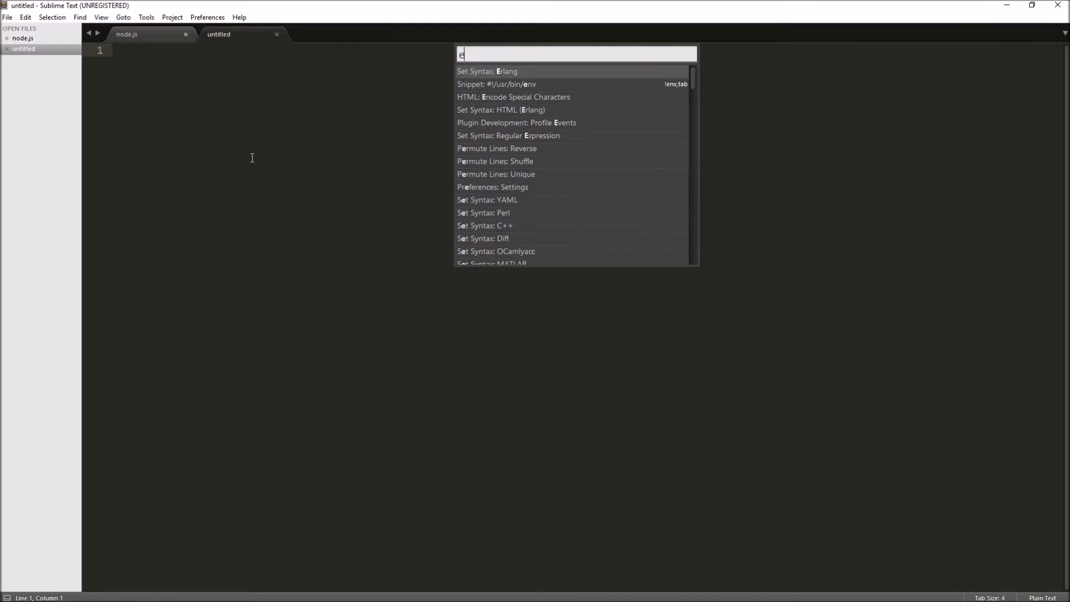
Step: Filter the command palette to the set syntax commands and set the untitled file's syntax to HTML
{"action": "type", "text": "set syntax"}
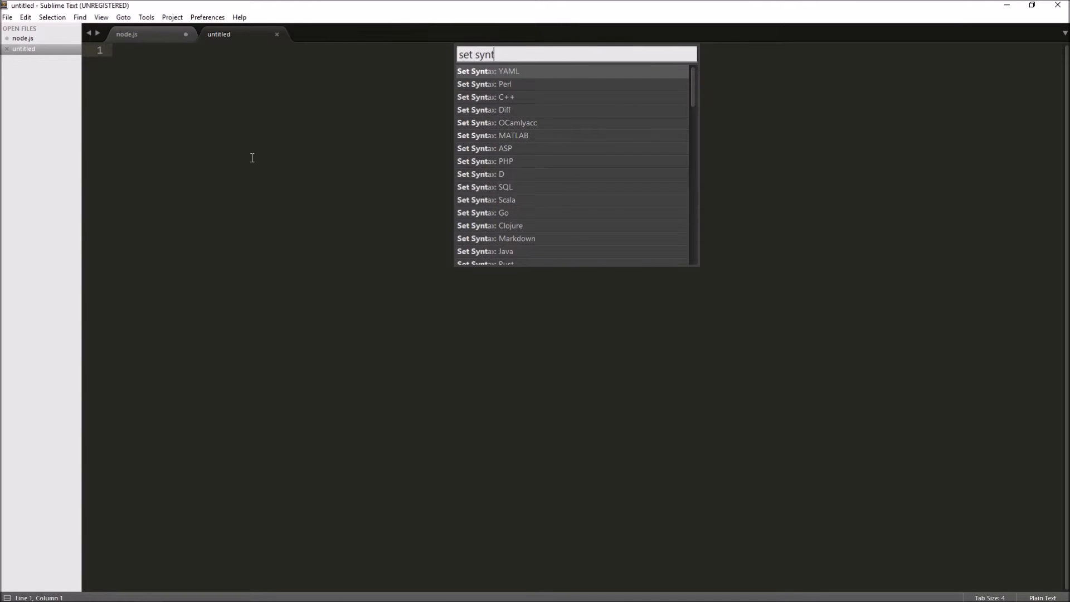
{"action": "key", "text": "Down"}
{"action": "key", "text": "Down"}
{"action": "key", "text": "Down"}
{"action": "key", "text": "Down"}
{"action": "key", "text": "Down"}
{"action": "key", "text": "Down"}
{"action": "key", "text": "Down"}
{"action": "key", "text": "Down"}
{"action": "key", "text": "Down"}
{"action": "key", "text": "Down"}
{"action": "key", "text": "Down"}
{"action": "key", "text": "Down"}
{"action": "key", "text": "Down"}
{"action": "key", "text": "Down"}
{"action": "key", "text": "Down"}
{"action": "key", "text": "Down"}
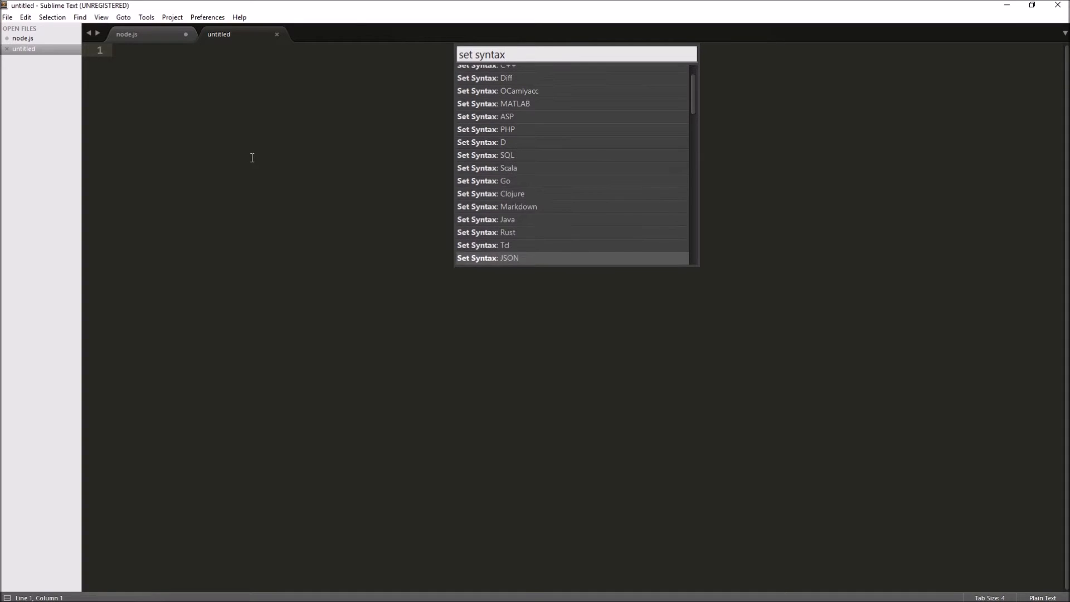
{"action": "key", "text": "Up"}
{"action": "key", "text": "Up"}
{"action": "key", "text": "Up"}
{"action": "key", "text": "Up"}
{"action": "key", "text": "Up"}
{"action": "key", "text": "Up"}
{"action": "key", "text": "Up"}
{"action": "key", "text": "Up"}
{"action": "key", "text": "Up"}
{"action": "key", "text": "Up"}
{"action": "key", "text": "Up"}
{"action": "key", "text": "Up"}
{"action": "key", "text": "Up"}
{"action": "key", "text": "Up"}
{"action": "key", "text": "Up"}
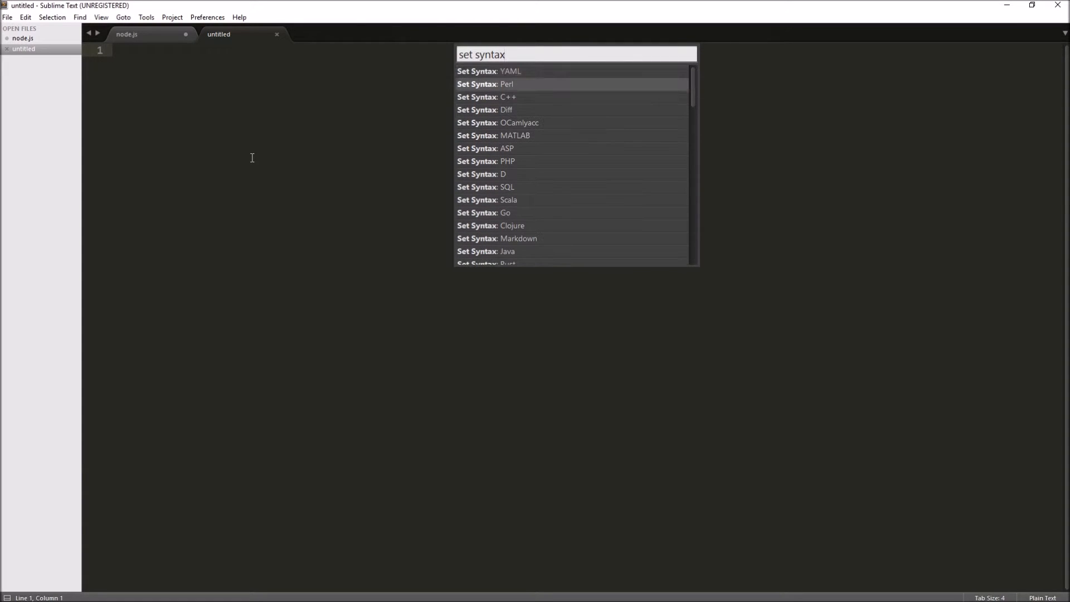
{"action": "key", "text": "Up"}
{"action": "type", "text": "html"}
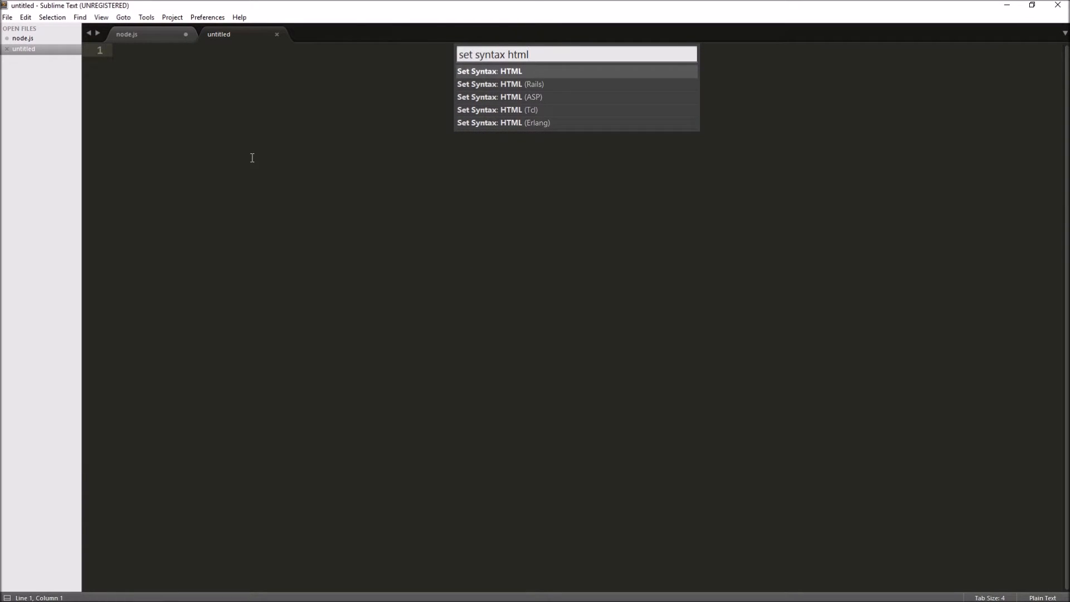
{"action": "key", "text": "Return"}
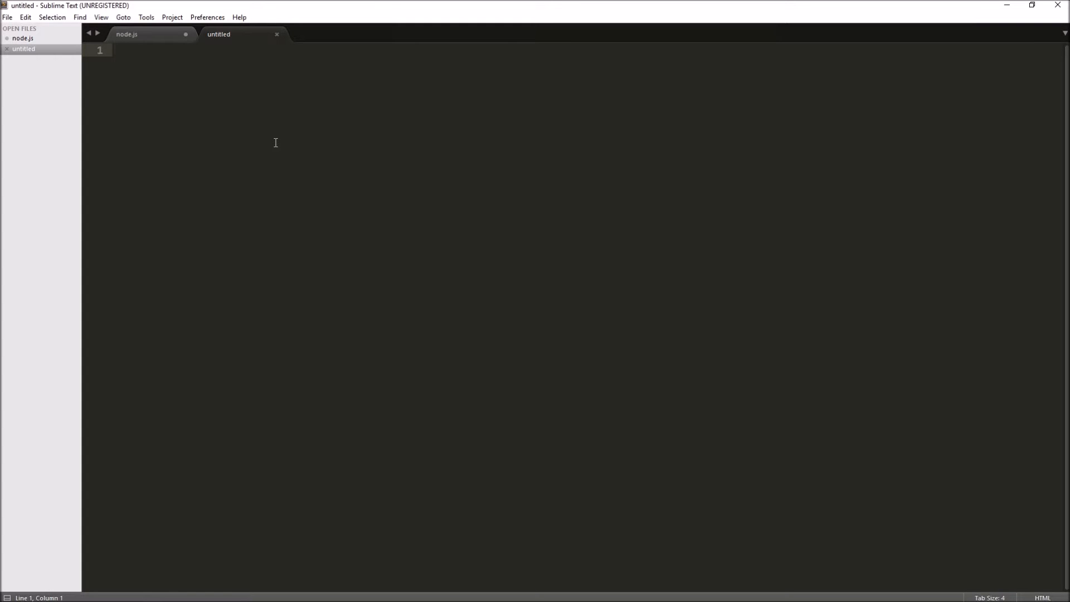
Step: Insert an HTML page skeleton into the untitled file by expanding the html snippet
{"action": "type", "text": "html"}
{"action": "key", "text": "Tab"}
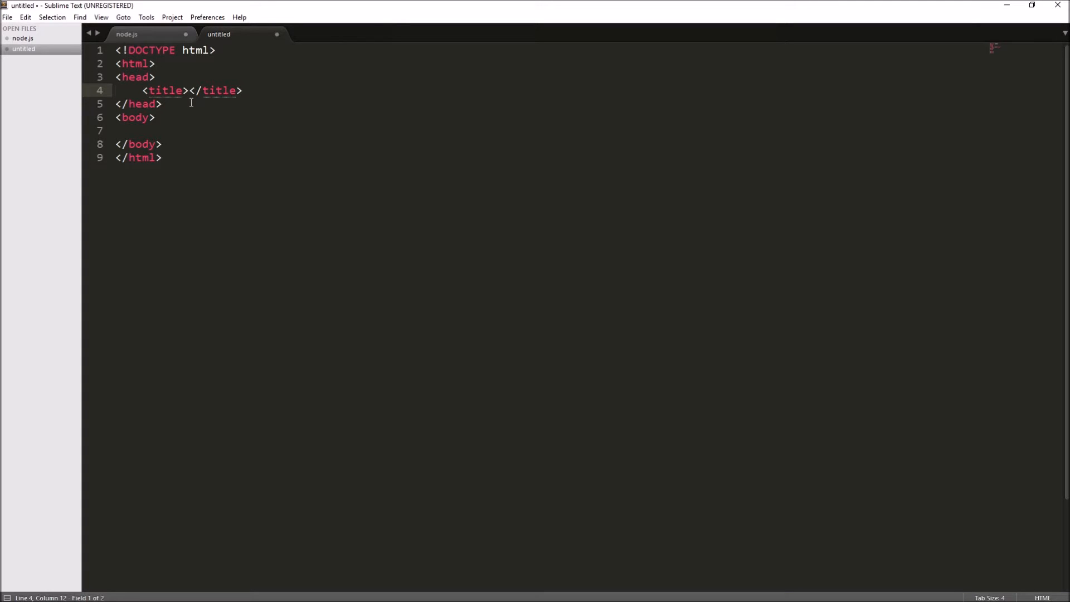
{"action": "key", "text": "Down"}
{"action": "key", "text": "Down"}
{"action": "key", "text": "Down"}
{"action": "key", "text": "Down"}
{"action": "key", "text": "Down"}
Step: Replace the whole file content with a new HTML skeleton expanded from the abbreviation htm
{"action": "key", "text": "ctrl+a"}
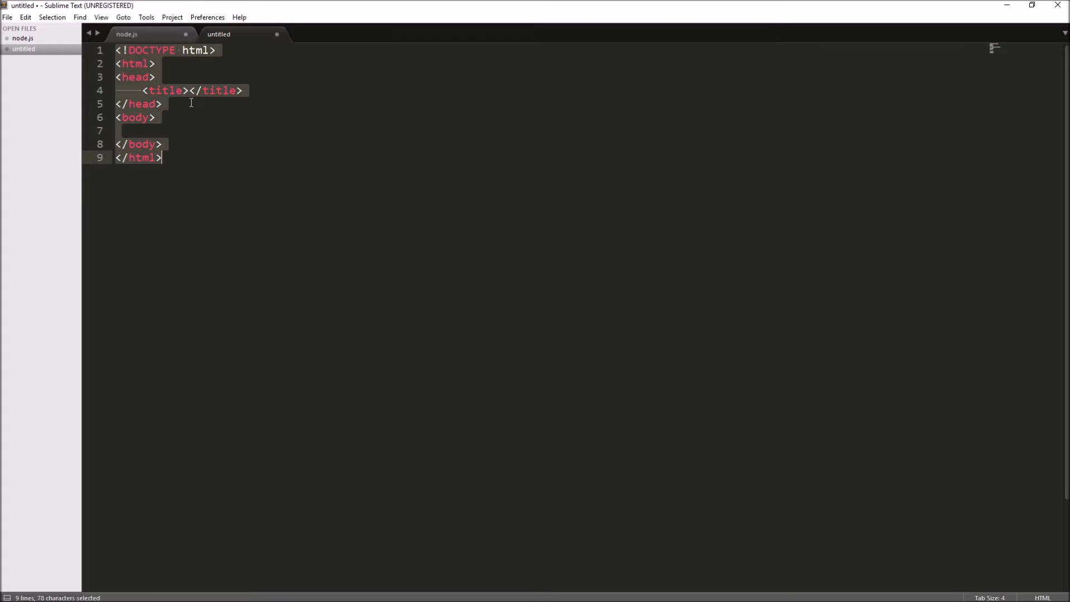
{"action": "type", "text": "htm"}
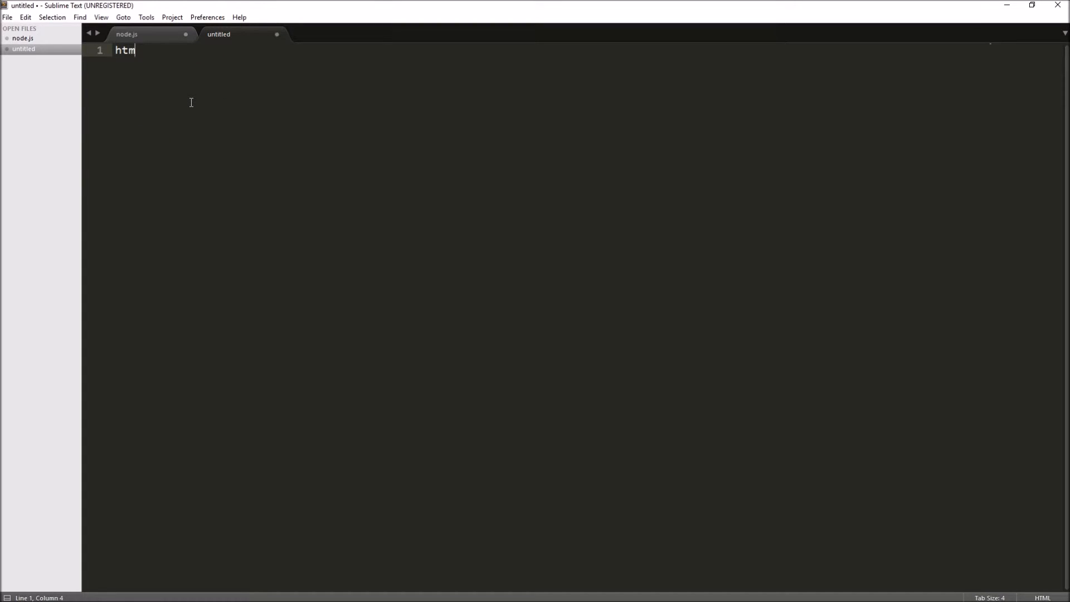
{"action": "key", "text": "Tab"}
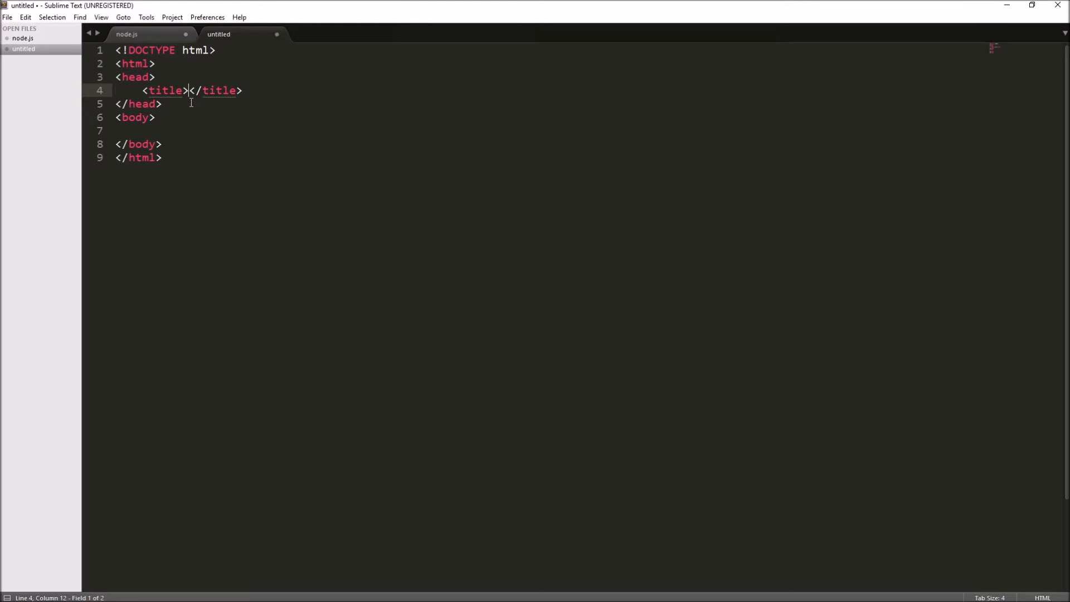
Step: Highlight the complete HTML skeleton and its title line to review the code the snippet generates
{"action": "left_click", "coordinate": [208, 17]}
{"action": "left_click", "coordinate": [208, 17]}
{"action": "left_click_drag", "start_coordinate": [168, 160], "coordinate": [95, 62]}
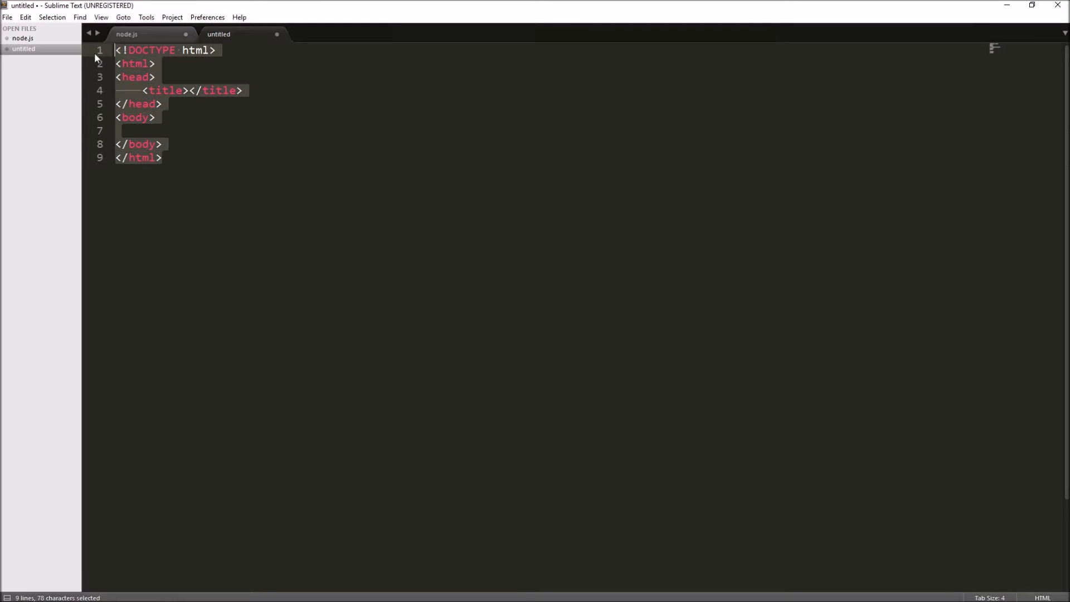
{"action": "left_click", "coordinate": [176, 159]}
{"action": "left_click_drag", "start_coordinate": [177, 165], "coordinate": [112, 51]}
{"action": "left_click", "coordinate": [209, 152]}
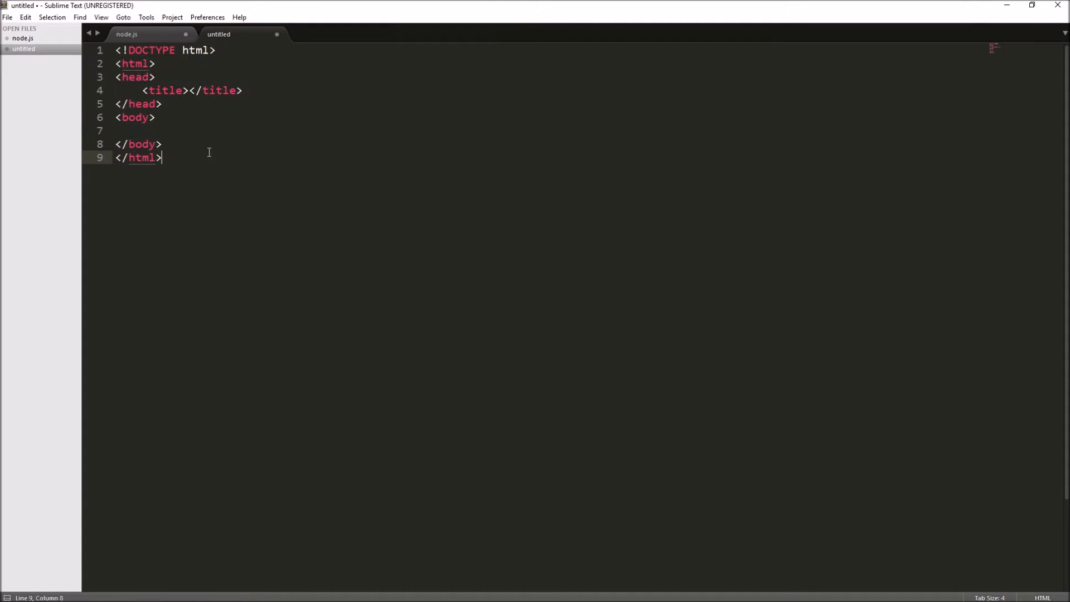
{"action": "left_click_drag", "start_coordinate": [243, 91], "coordinate": [143, 90]}
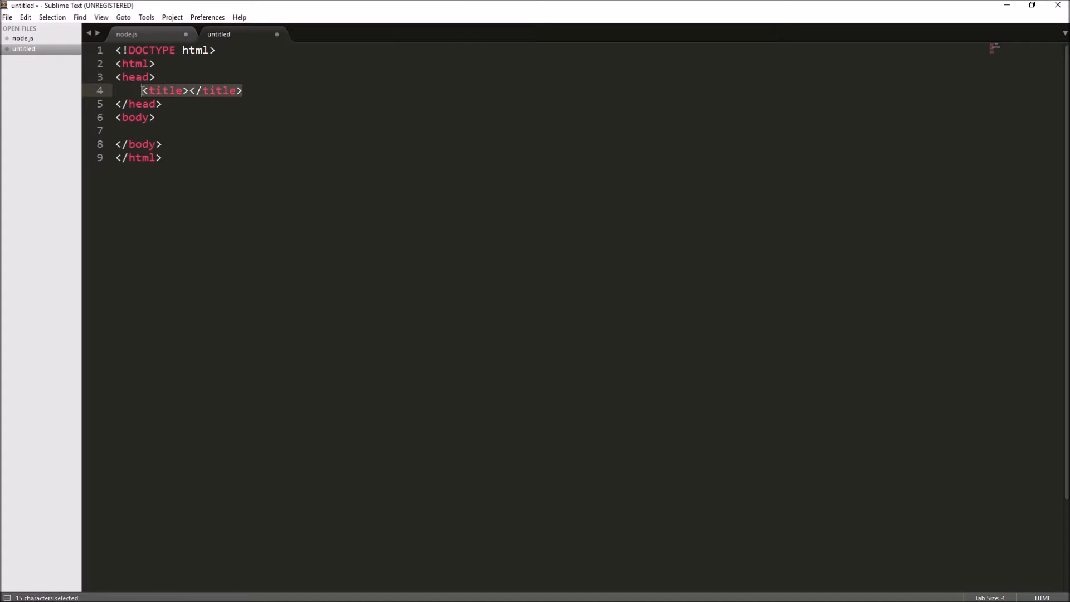
{"action": "key", "text": "Right"}
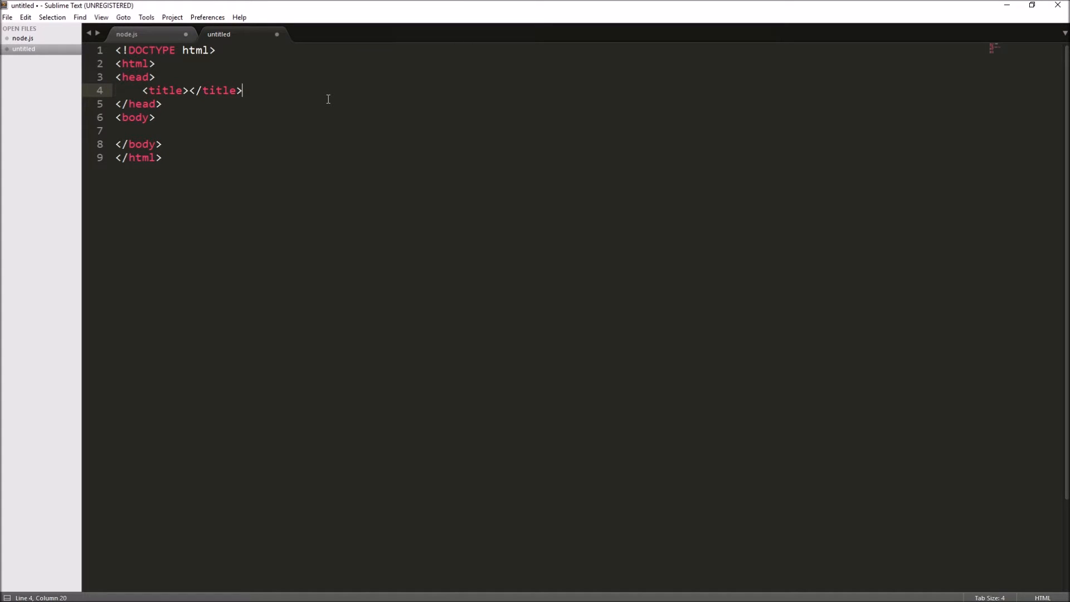
Step: Expand the script snippet into a text/javascript script element below the title, and clear the entire file
{"action": "key", "text": "Return"}
{"action": "type", "text": "script"}
{"action": "key", "text": "Tab"}
{"action": "key", "text": "Right"}
{"action": "key", "text": "Right"}
{"action": "key", "text": "ctrl+a"}
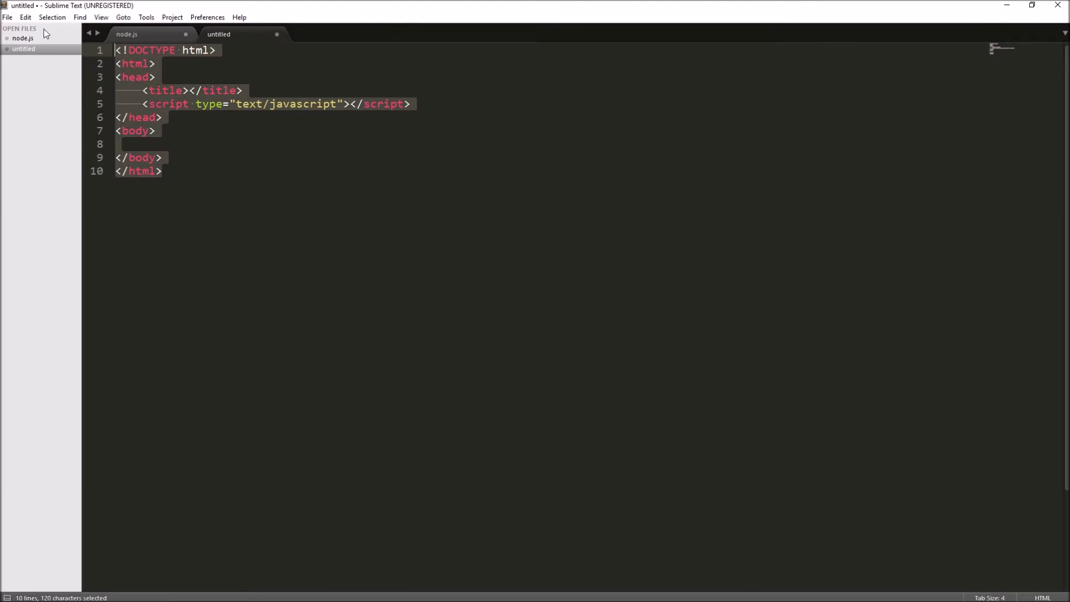
{"action": "key", "text": "BackSpace"}
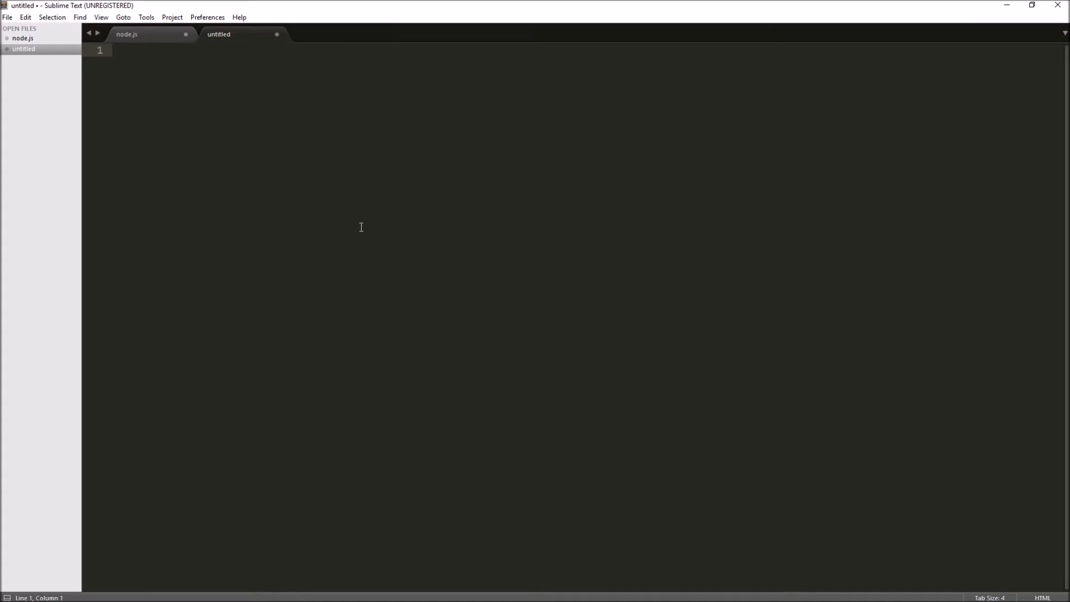
Step: Find the Install Package Control command in the command palette, run it and dismiss the resulting dialog
{"action": "key", "text": "ctrl+shift+p"}
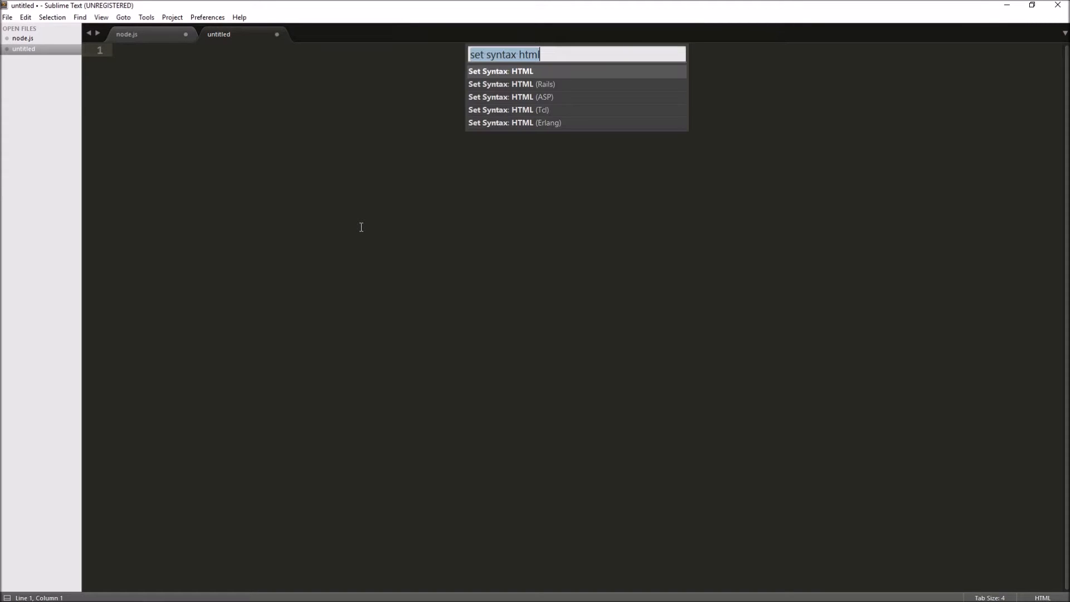
{"action": "type", "text": "install"}
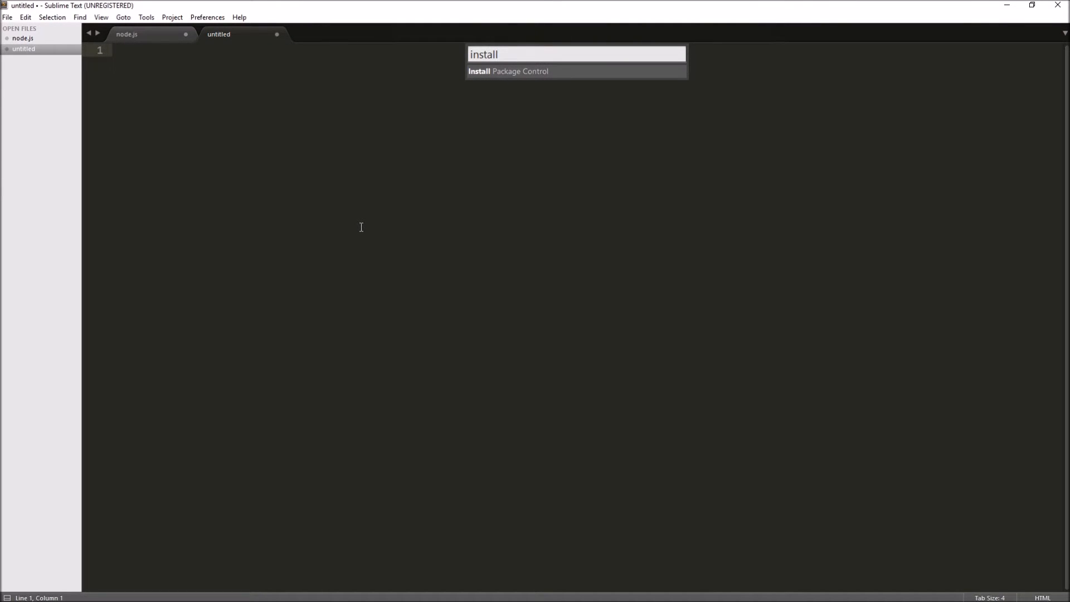
{"action": "key", "text": "Return"}
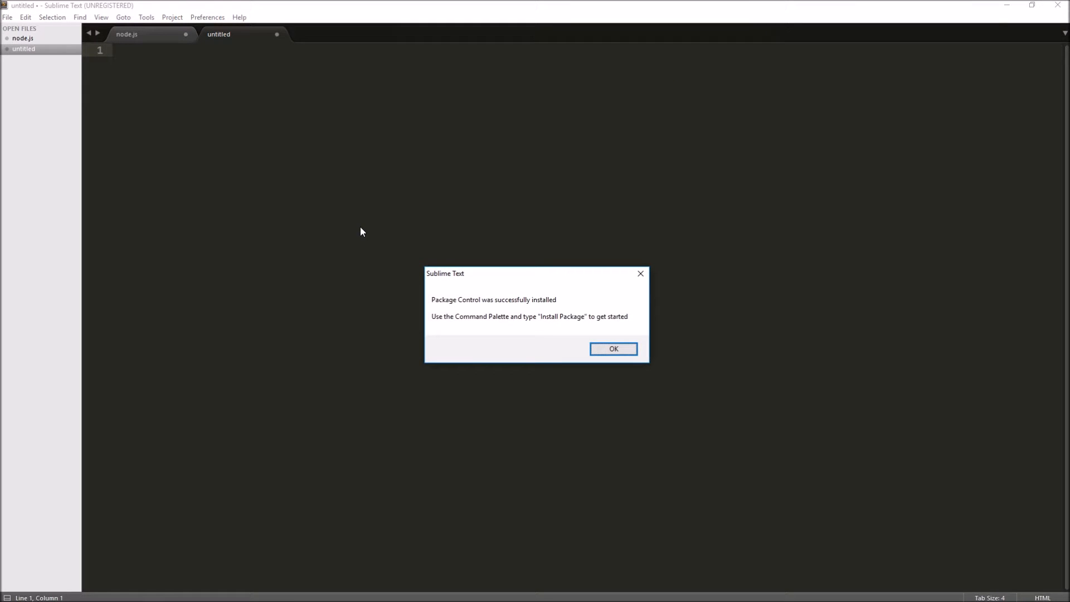
{"action": "key", "text": "Return"}
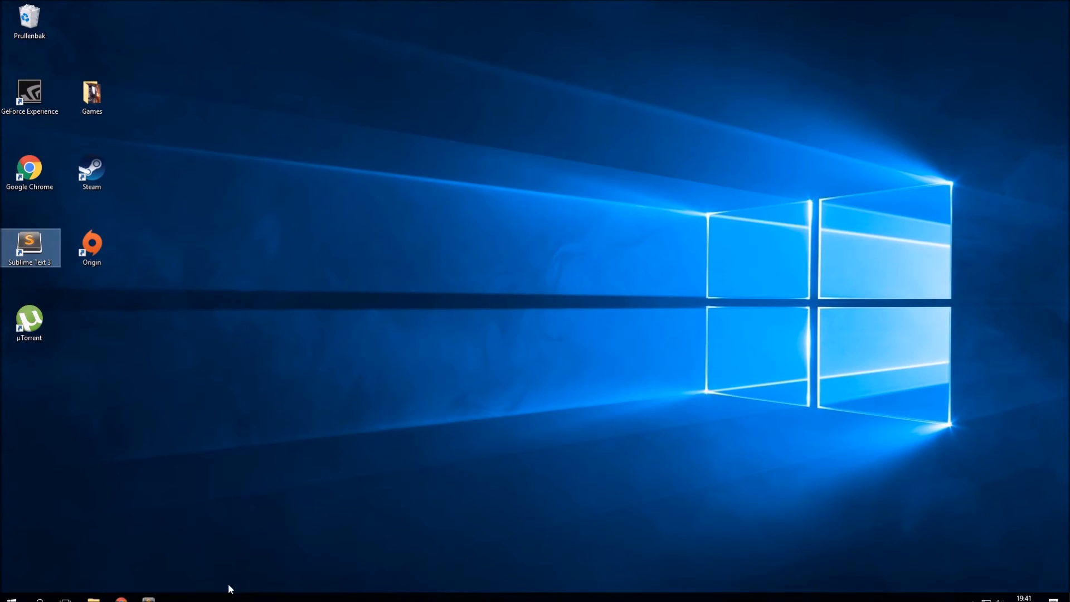
Step: Search the command palette for install and run Package Control: Install Package to open the package list
{"action": "left_click", "coordinate": [148, 597]}
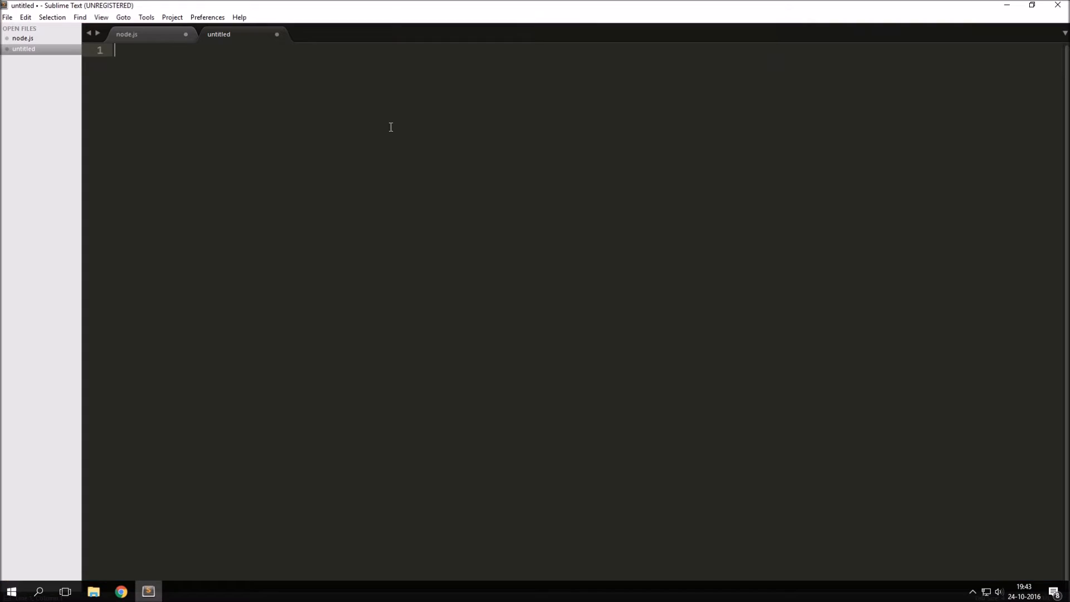
{"action": "key", "text": "ctrl+shift+p"}
{"action": "type", "text": "install"}
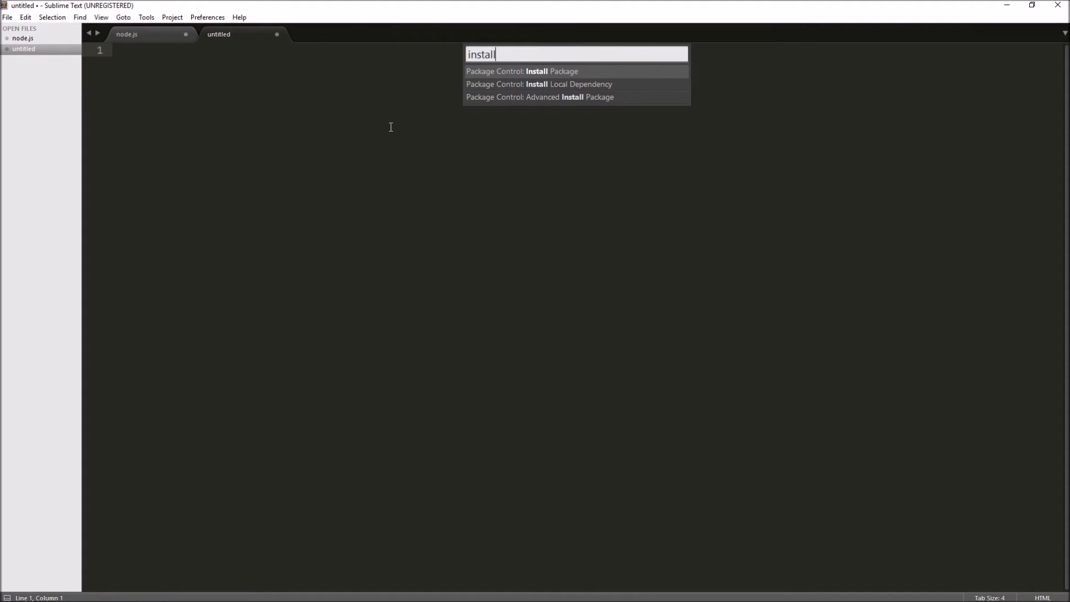
{"action": "key", "text": "Up"}
{"action": "key", "text": "Up"}
{"action": "key", "text": "Up"}
{"action": "key", "text": "Down"}
{"action": "key", "text": "Up"}
{"action": "key", "text": "Return"}
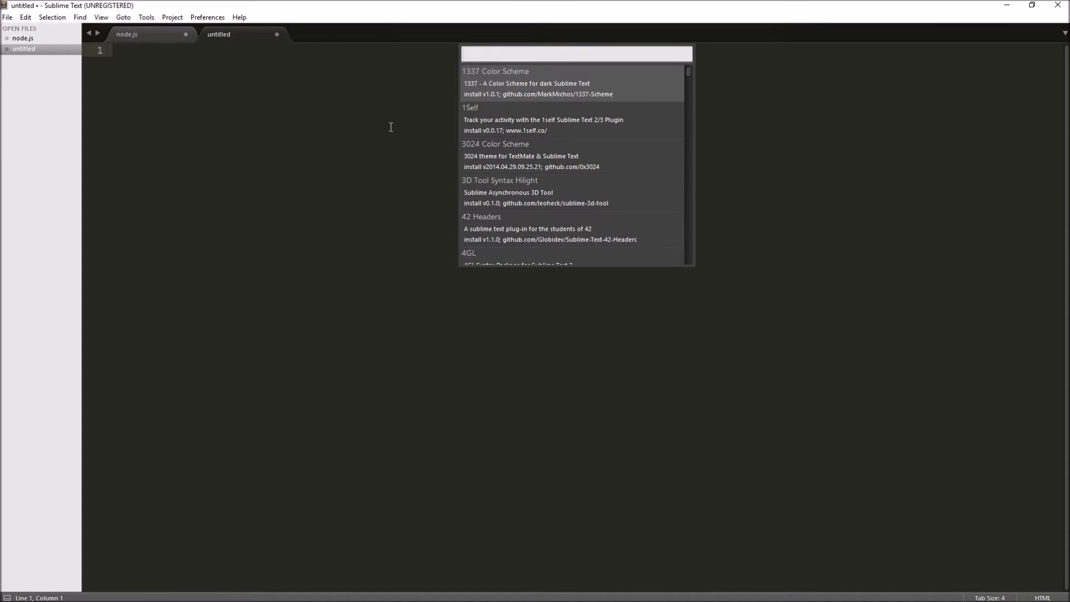
Step: Search the package list for jquery and install the jQuery package
{"action": "key", "text": "Down"}
{"action": "key", "text": "Down"}
{"action": "key", "text": "Down"}
{"action": "key", "text": "Down"}
{"action": "key", "text": "Down"}
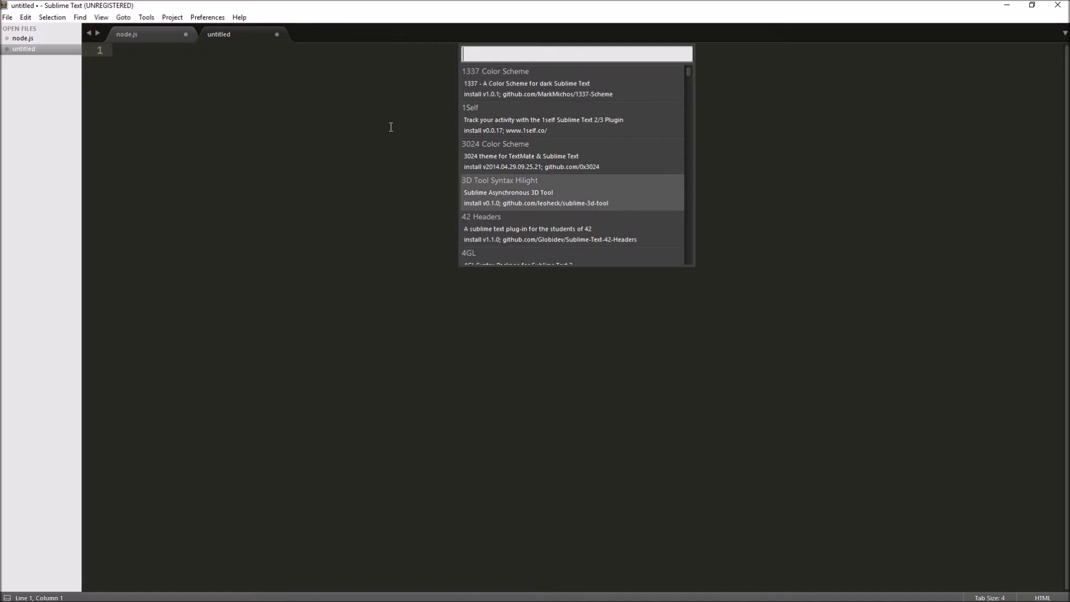
{"action": "type", "text": "jquery"}
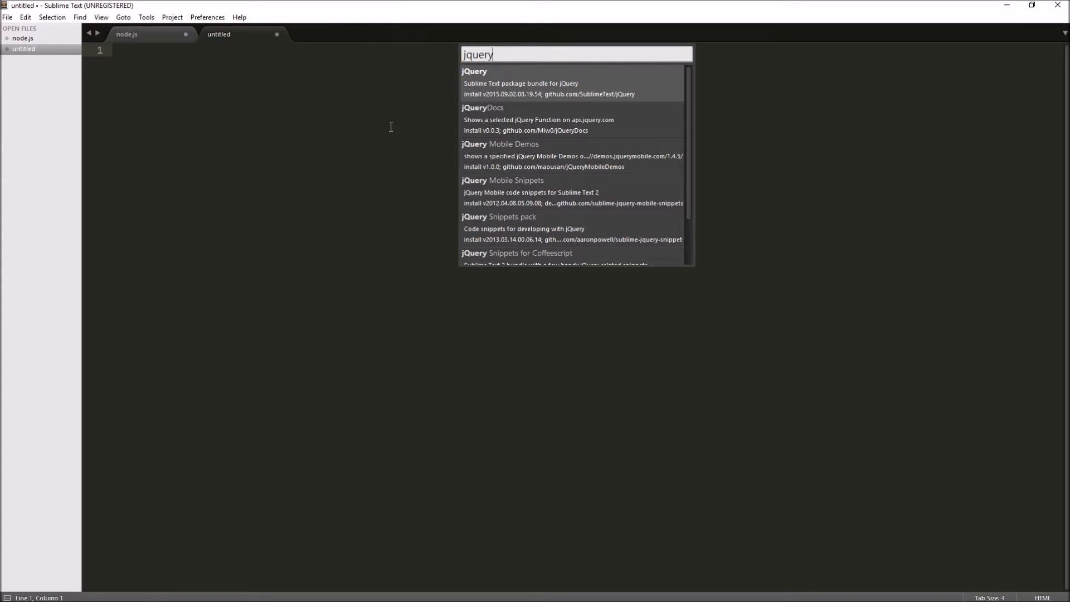
{"action": "key", "text": "Return"}
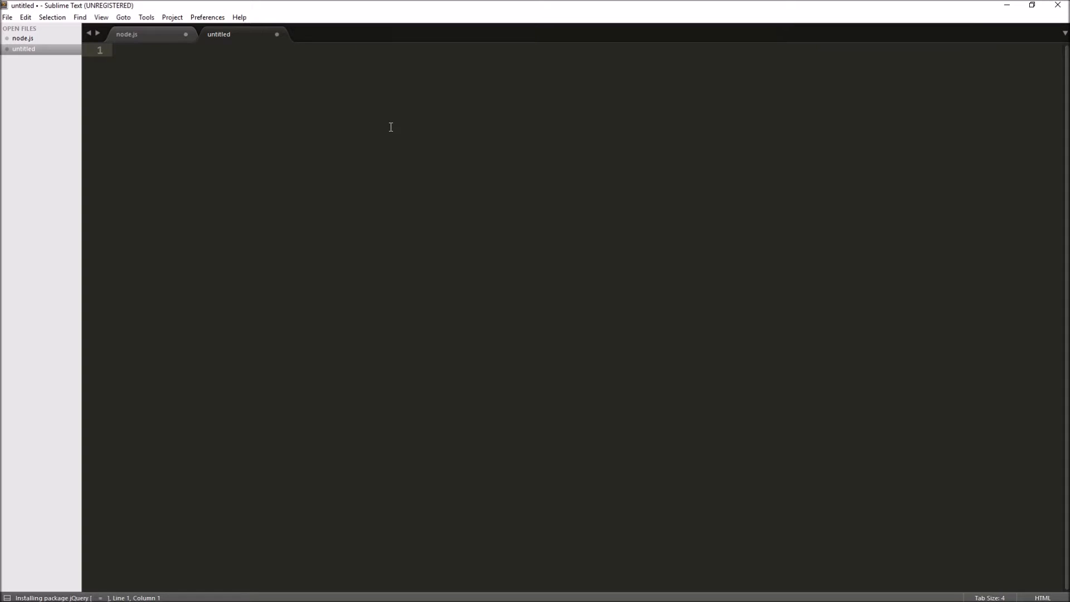
Step: Run Package Control: Install Package again, search the package list for boxy and install Boxy Theme
{"action": "key", "text": "ctrl+shift+p"}
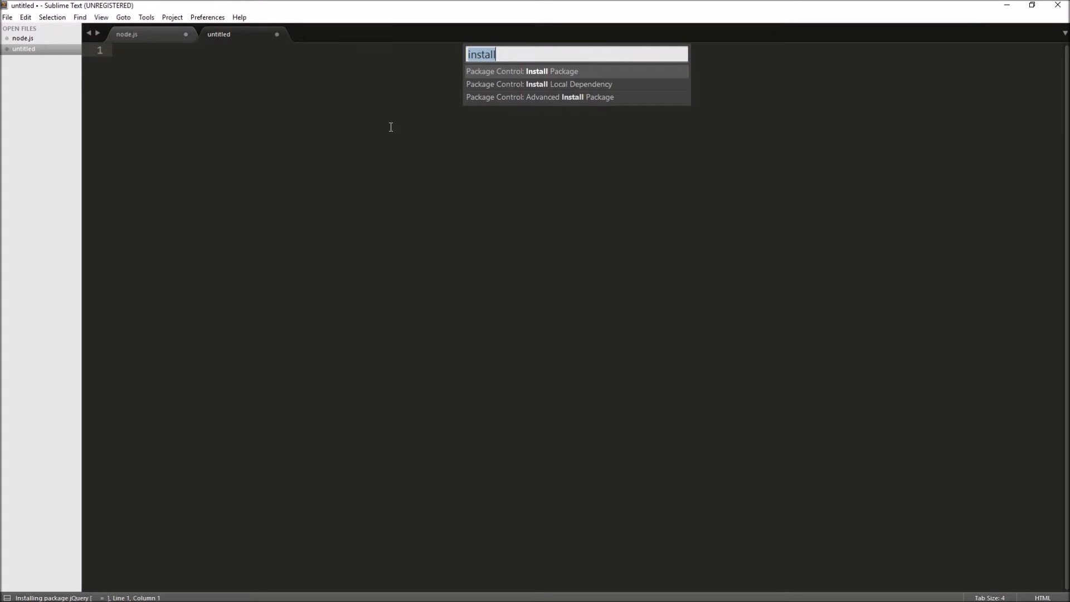
{"action": "type", "text": "boot"}
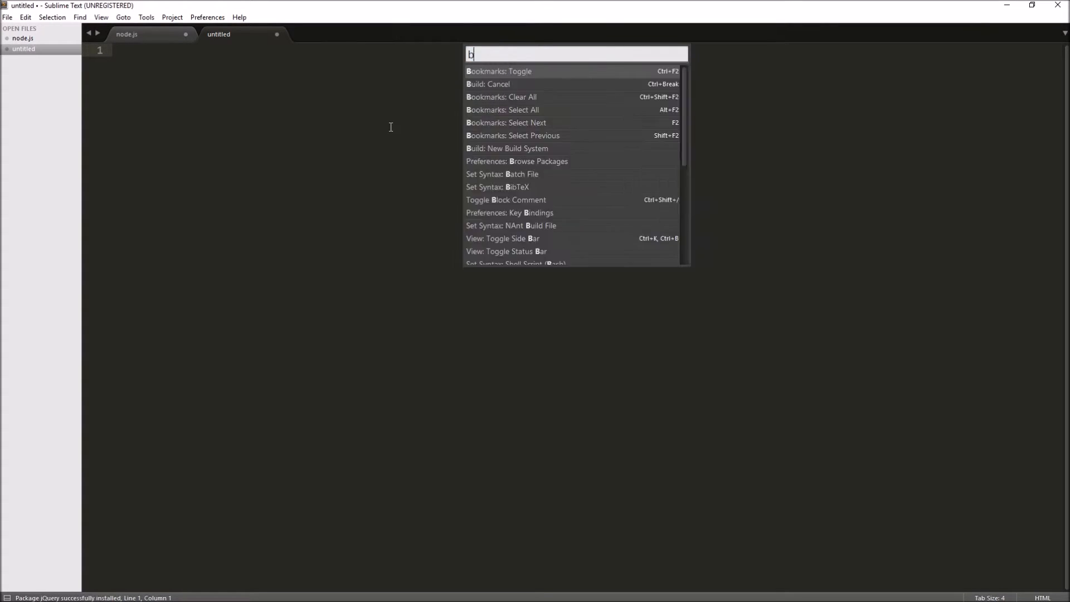
{"action": "key", "text": "BackSpace"}
{"action": "key", "text": "BackSpace"}
{"action": "key", "text": "BackSpace"}
{"action": "key", "text": "BackSpace"}
{"action": "type", "text": "install"}
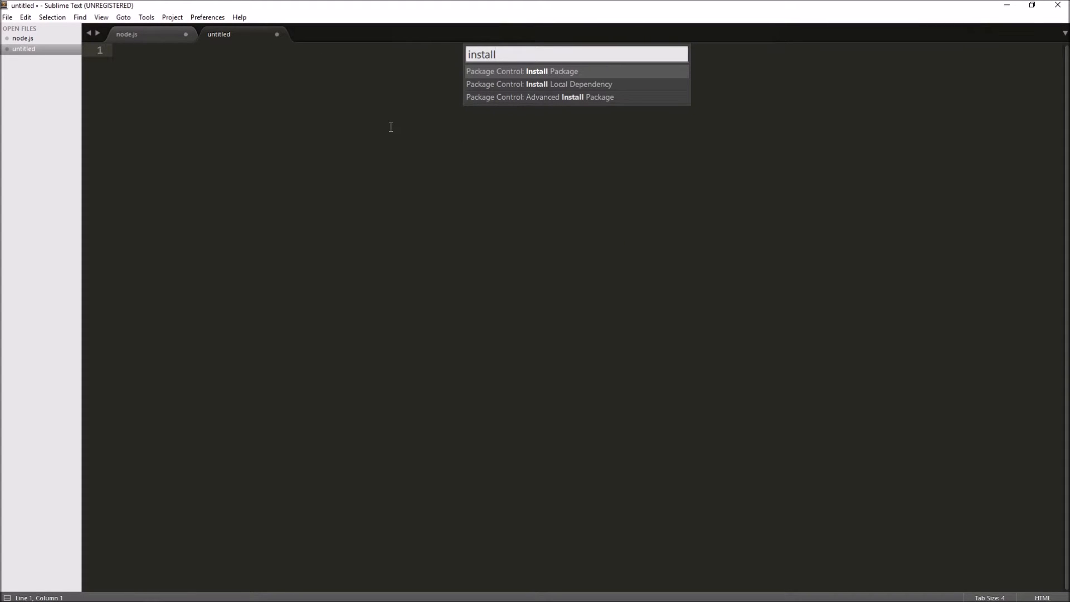
{"action": "key", "text": "Return"}
{"action": "type", "text": "boxy"}
{"action": "key", "text": "Return"}
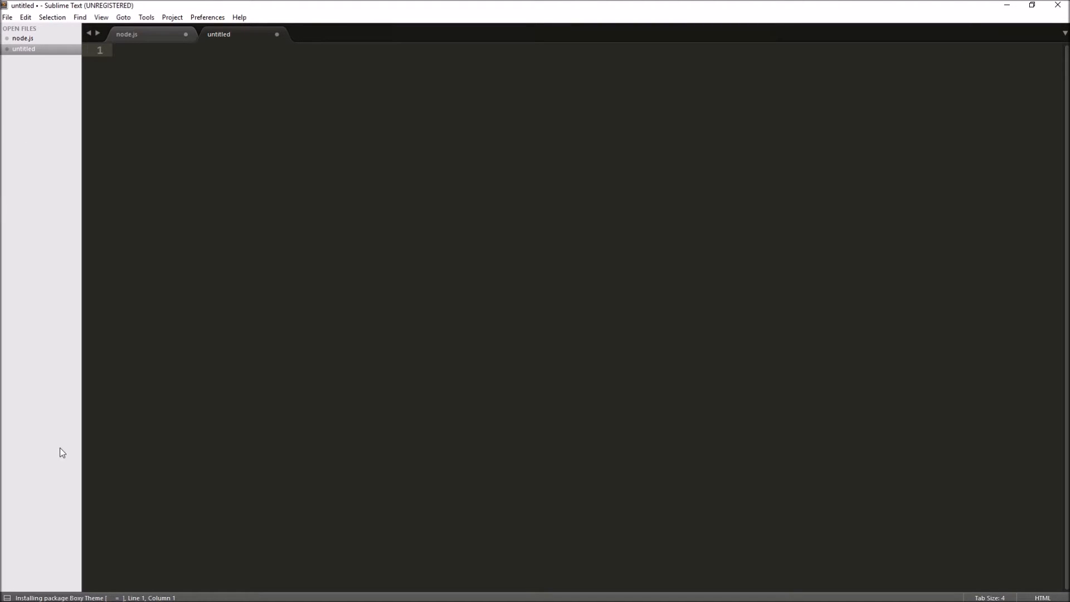
{"action": "left_click", "coordinate": [203, 21]}
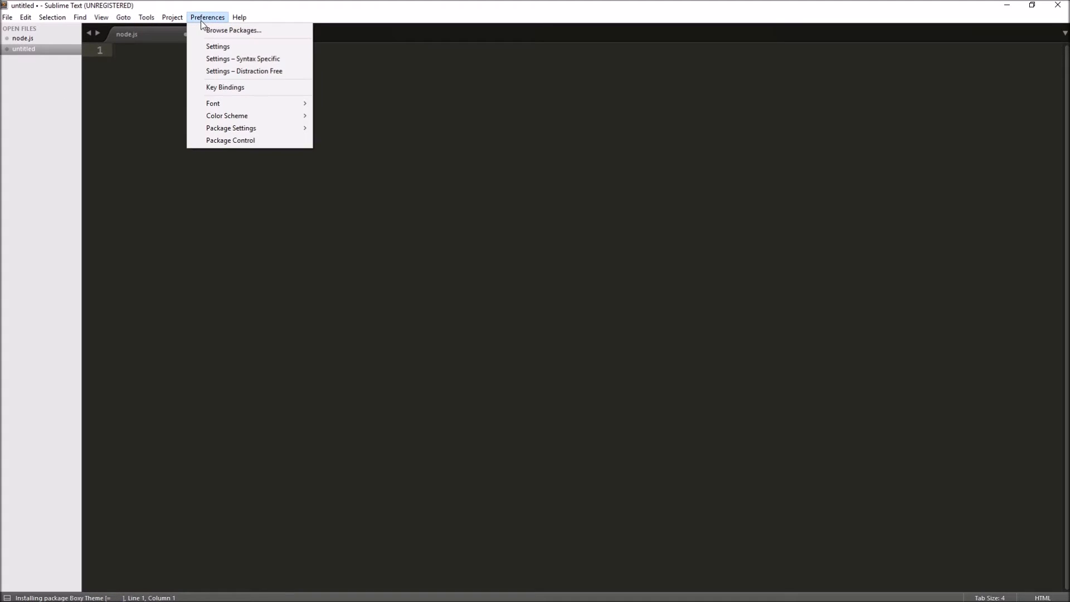
{"action": "mouse_move", "coordinate": [106, 20]}
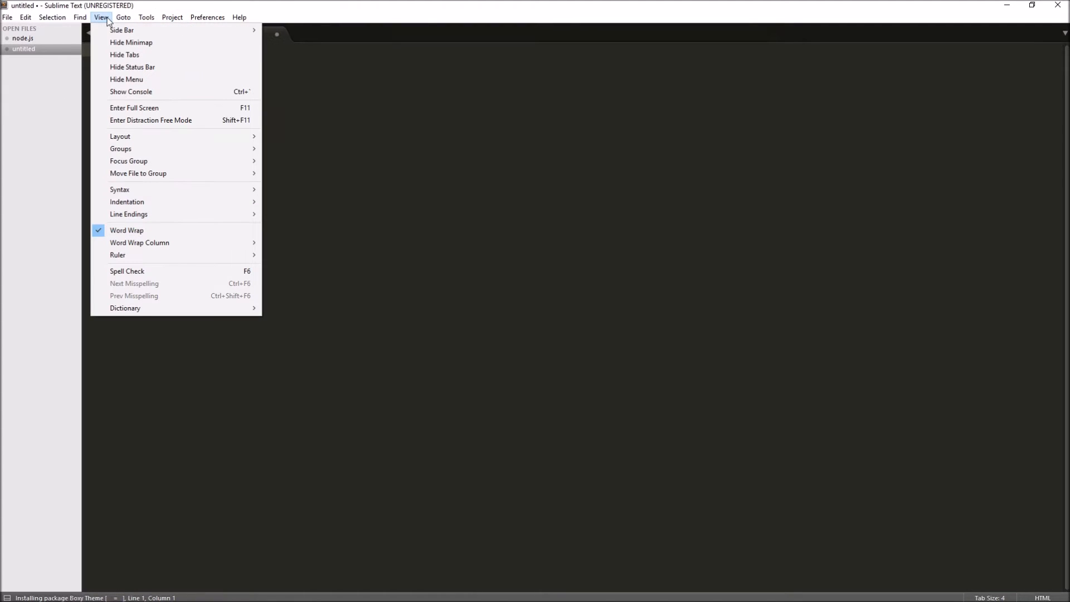
{"action": "mouse_move", "coordinate": [206, 36]}
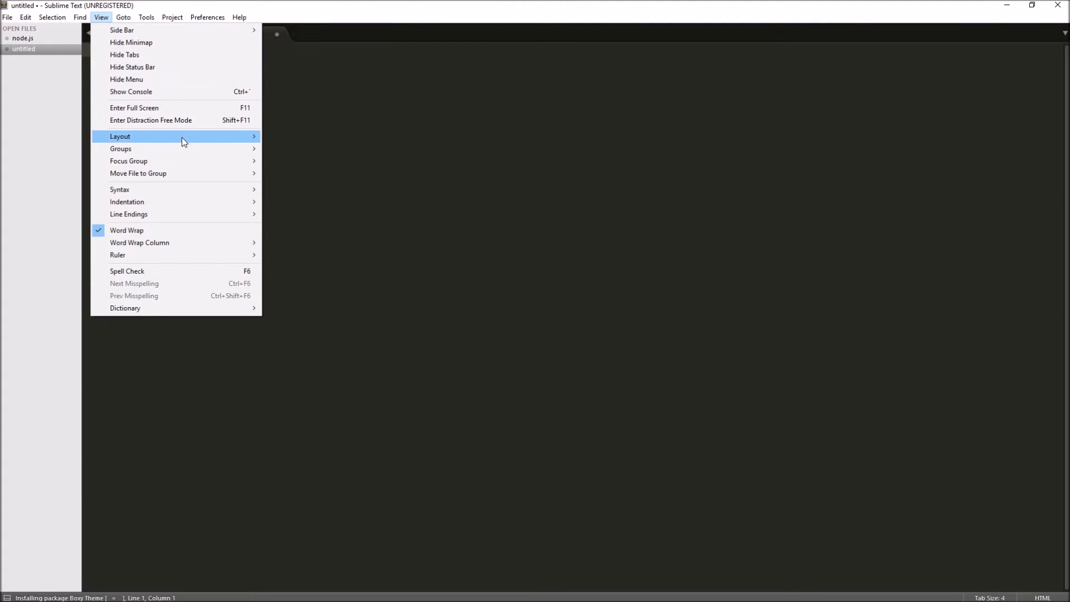
{"action": "mouse_move", "coordinate": [183, 140]}
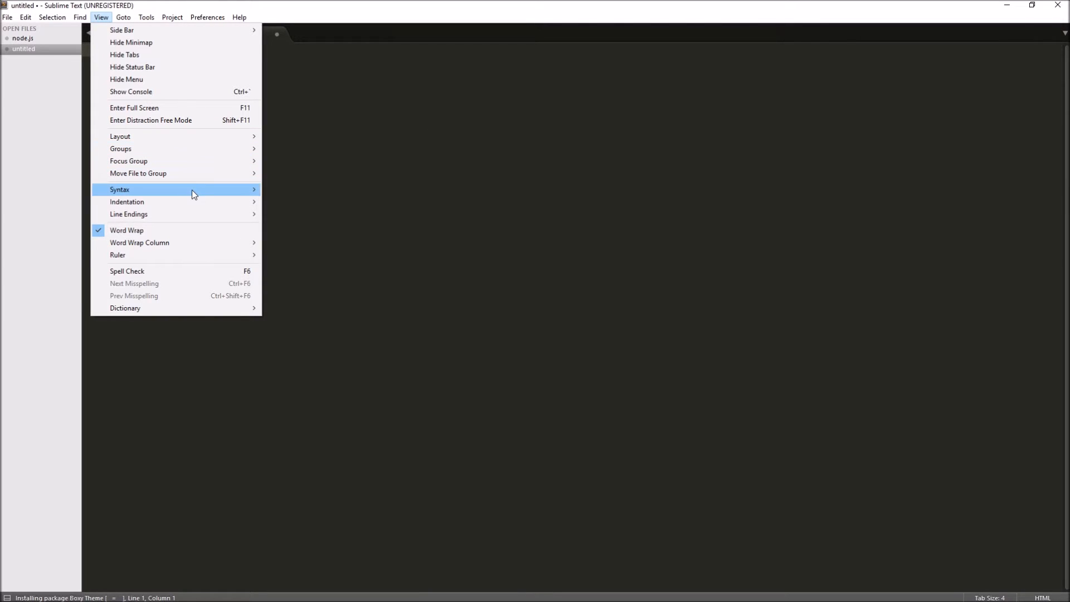
{"action": "mouse_move", "coordinate": [192, 190]}
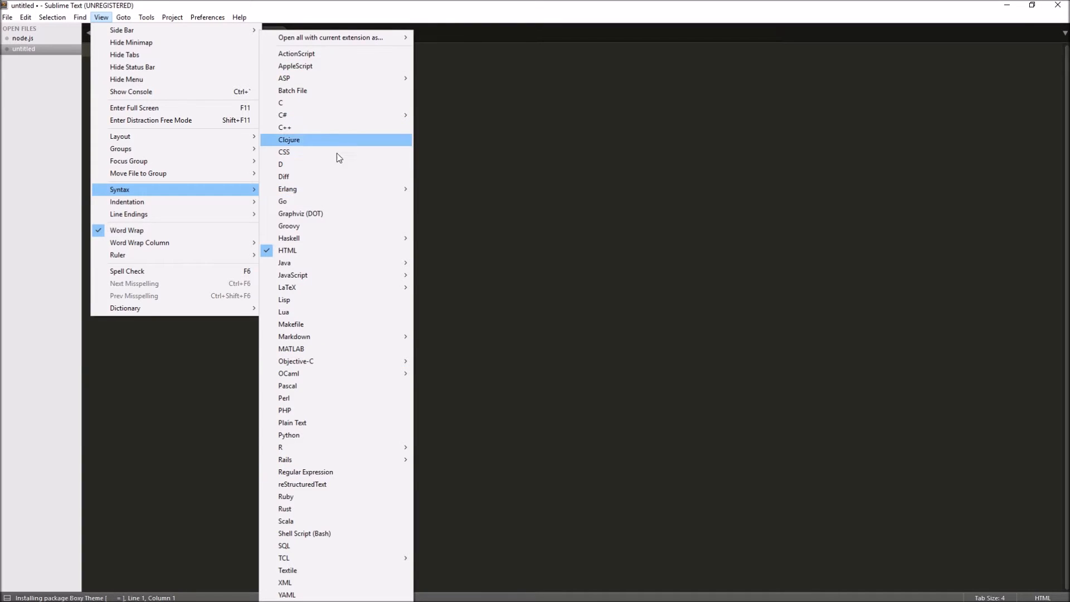
{"action": "left_click", "coordinate": [555, 108]}
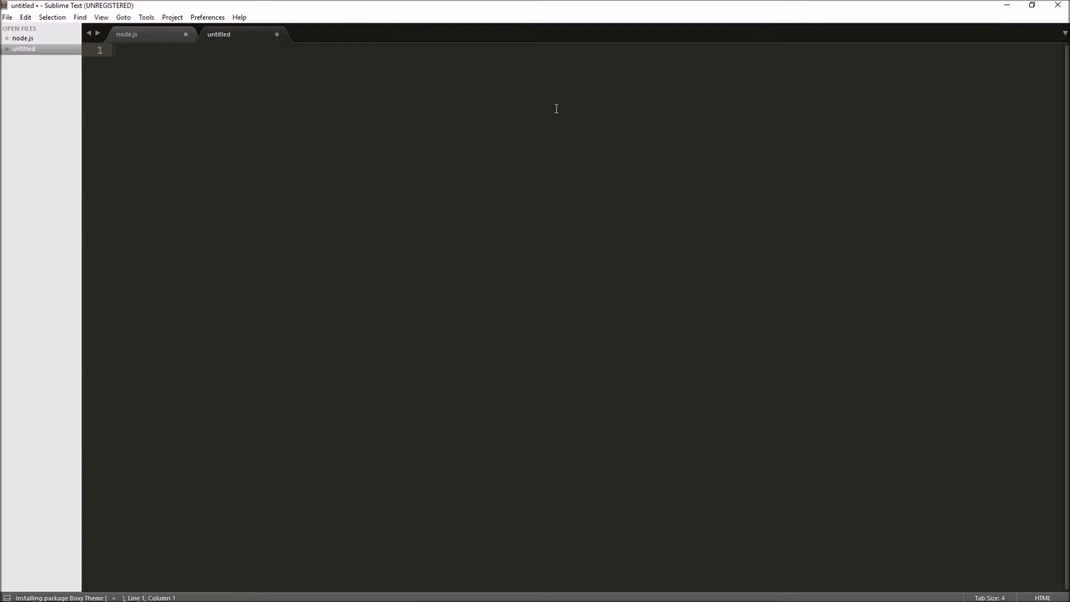
Step: Write the text "Ctrl + Shift + P" on the first line of the empty untitled file
{"action": "type", "text": "Ctrl + Shift + P"}
Step: Search the command palette for html and then install, and dismiss it without running a command
{"action": "key", "text": "ctrl+shift+p"}
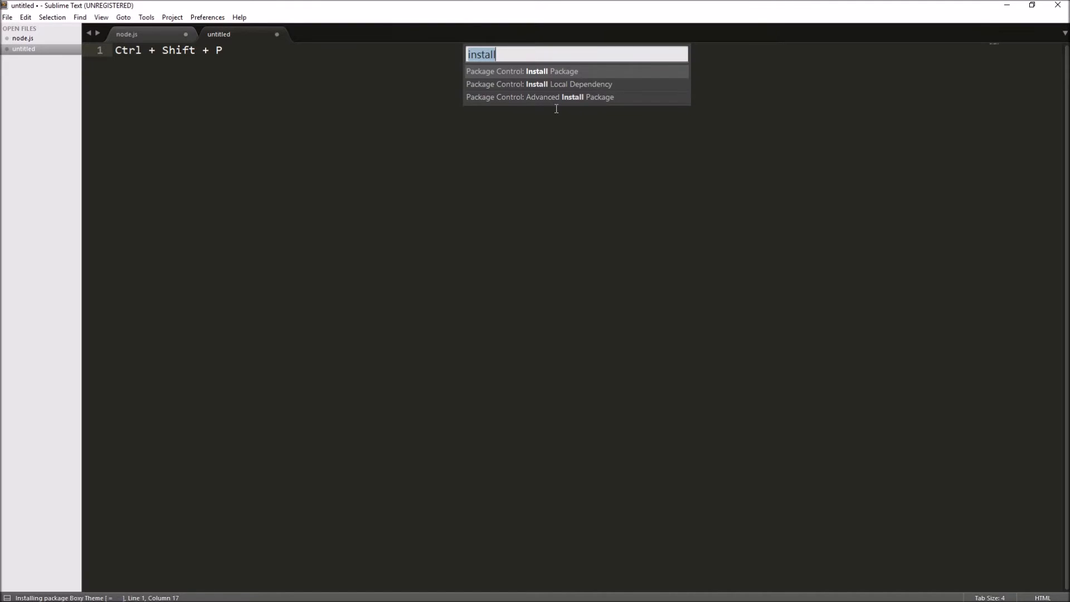
{"action": "key", "text": "BackSpace"}
{"action": "type", "text": "html"}
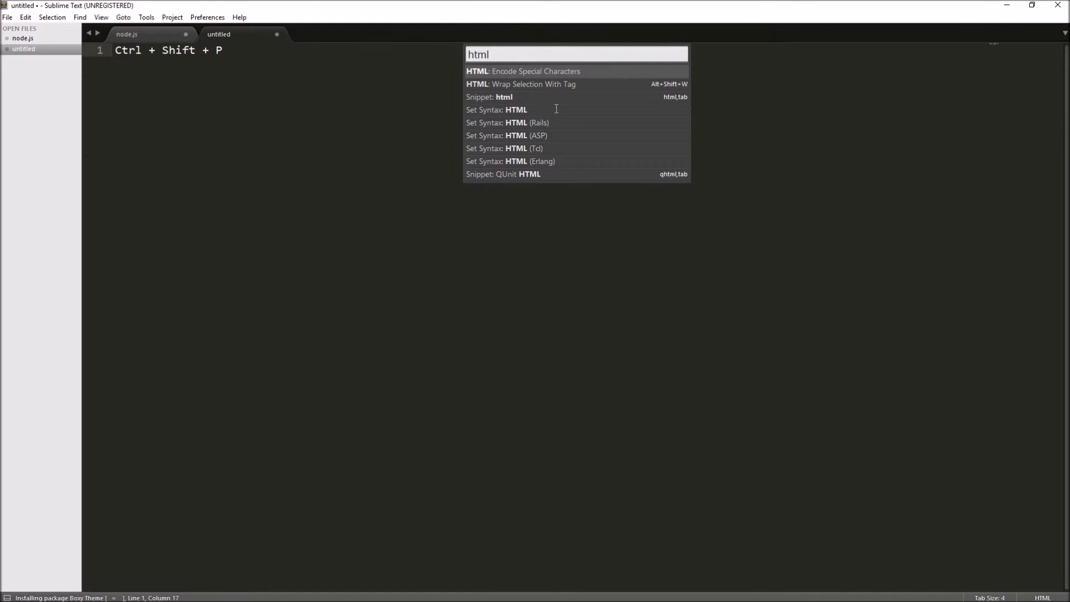
{"action": "key", "text": "Down"}
{"action": "key", "text": "Down"}
{"action": "key", "text": "Down"}
{"action": "key", "text": "ctrl+a"}
{"action": "key", "text": "BackSpace"}
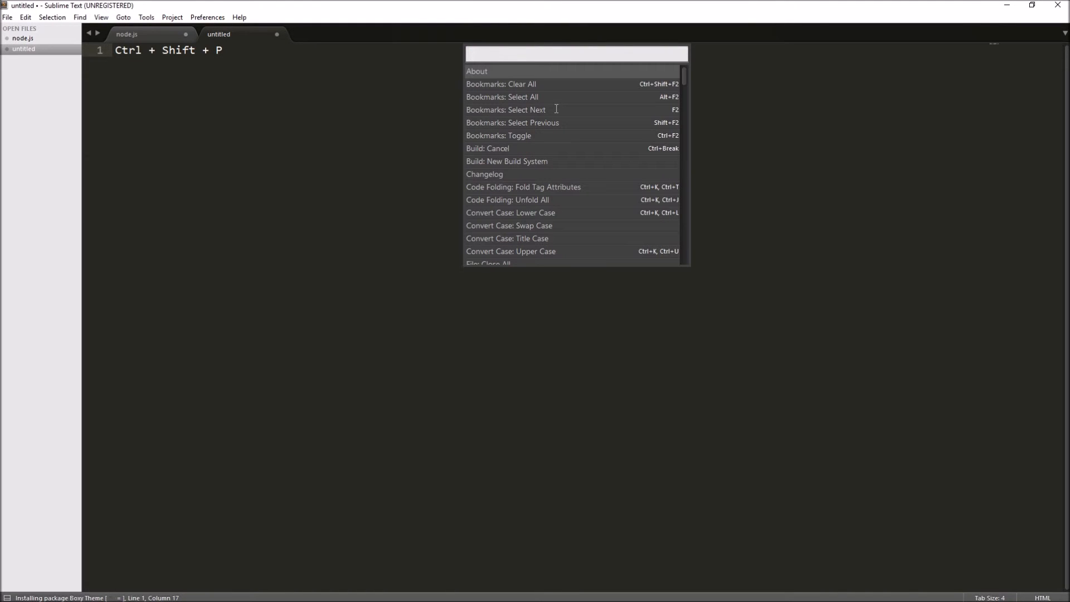
{"action": "type", "text": "install"}
{"action": "key", "text": "ctrl+a"}
{"action": "key", "text": "BackSpace"}
{"action": "key", "text": "Escape"}
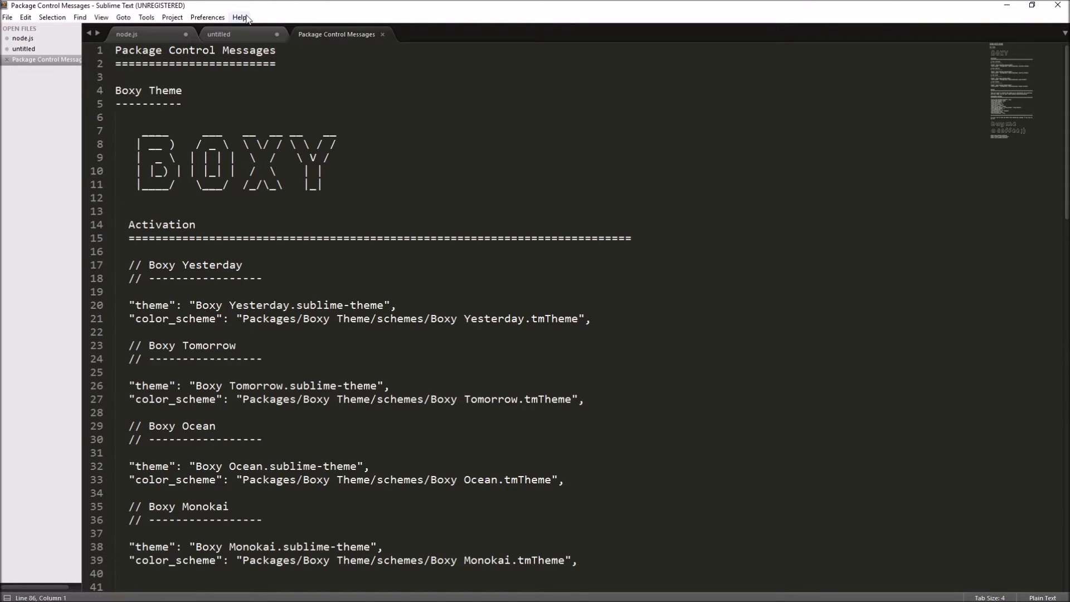
Step: Read through the Boxy Theme activation message and run the Boxy Theme: Activation command from the command palette
{"action": "scroll", "coordinate": [275, 277], "scroll_direction": "down", "scroll_amount": 4}
{"action": "scroll", "coordinate": [250, 224], "scroll_direction": "up", "scroll_amount": 5}
{"action": "scroll", "coordinate": [275, 201], "scroll_direction": "down", "scroll_amount": 2}
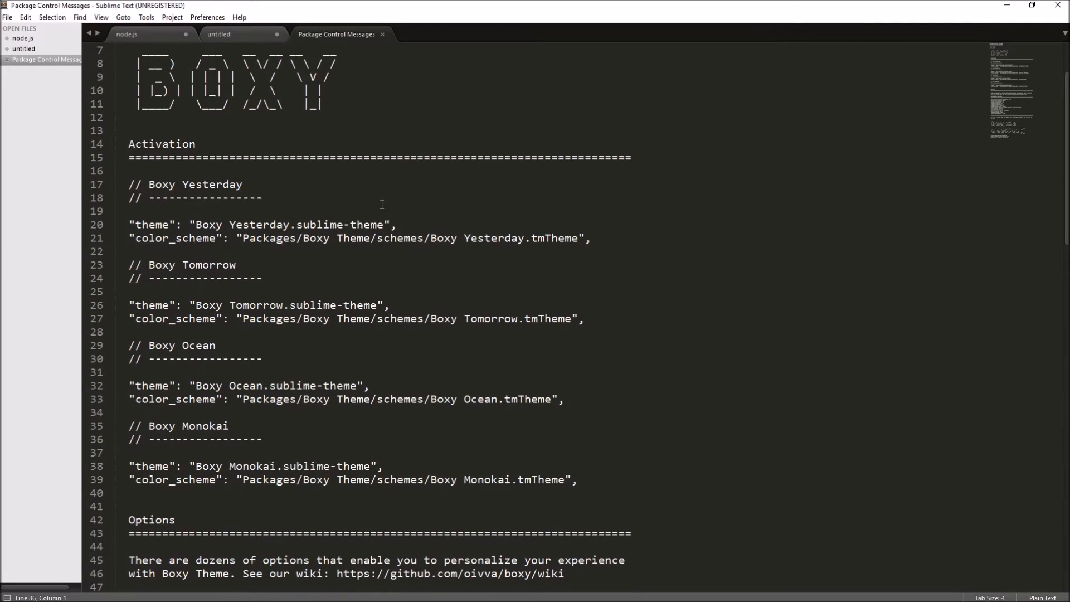
{"action": "key", "text": "ctrl+shift+p"}
{"action": "type", "text": "activation"}
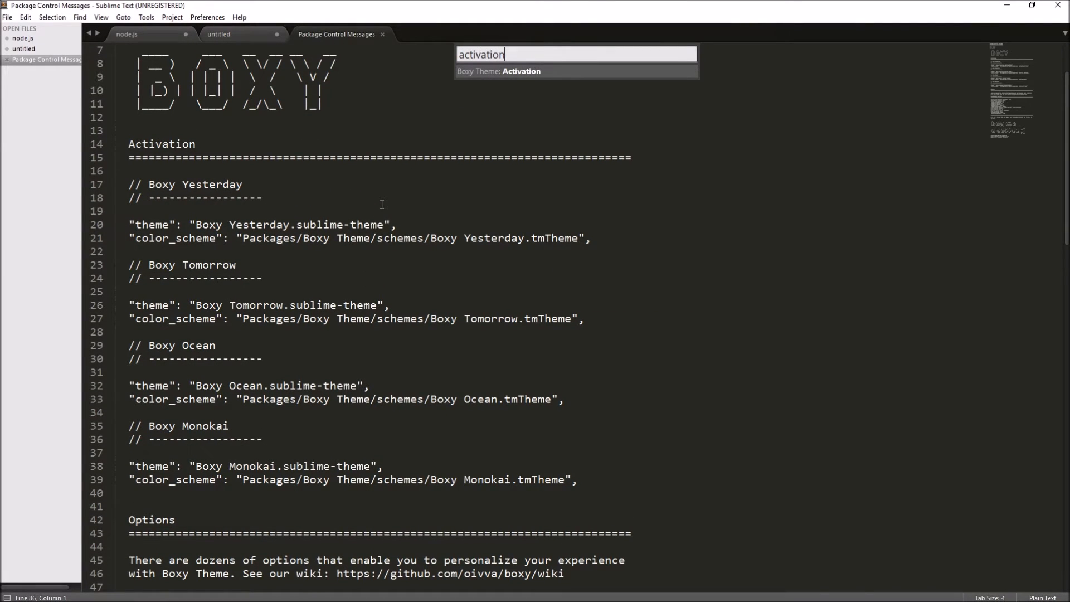
{"action": "key", "text": "Return"}
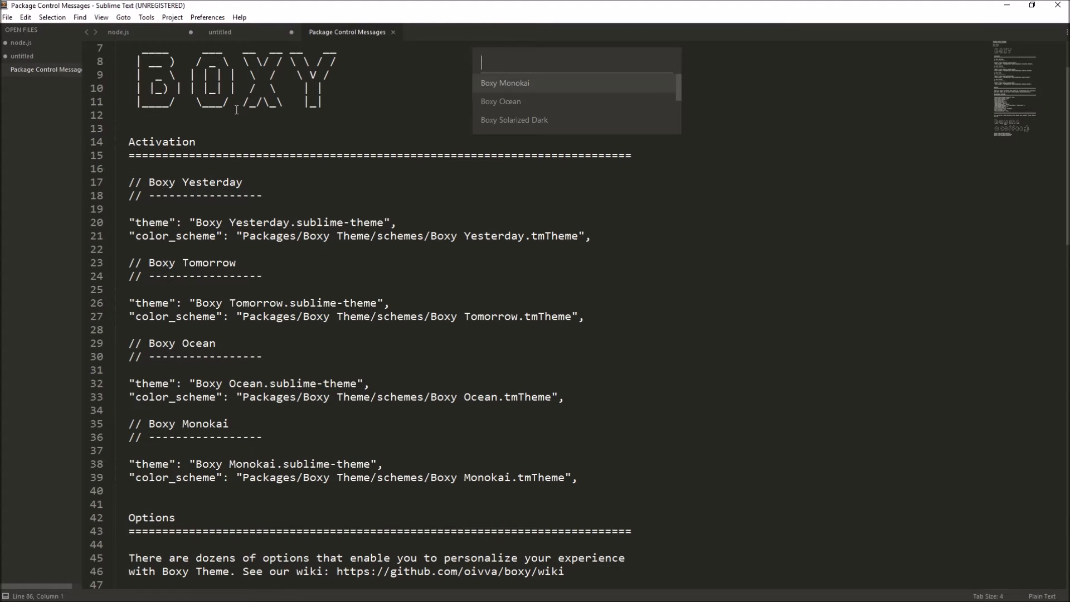
Step: Preview the Boxy theme variants in the activation list and apply Boxy Tomorrow
{"action": "key", "text": "Down"}
{"action": "key", "text": "Down"}
{"action": "key", "text": "Down"}
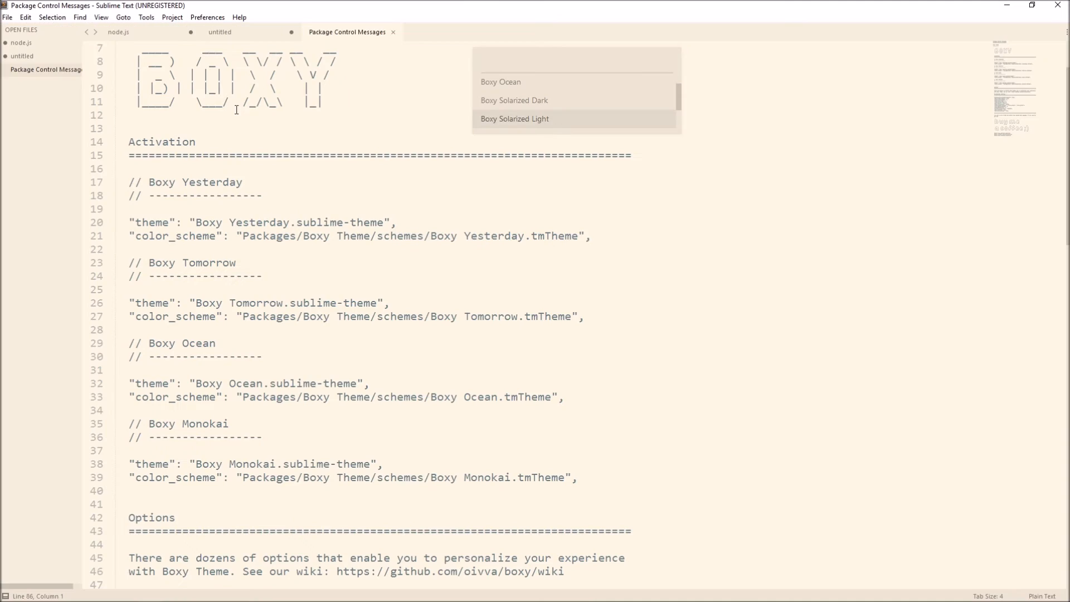
{"action": "key", "text": "Down"}
{"action": "key", "text": "Down"}
{"action": "key", "text": "Up"}
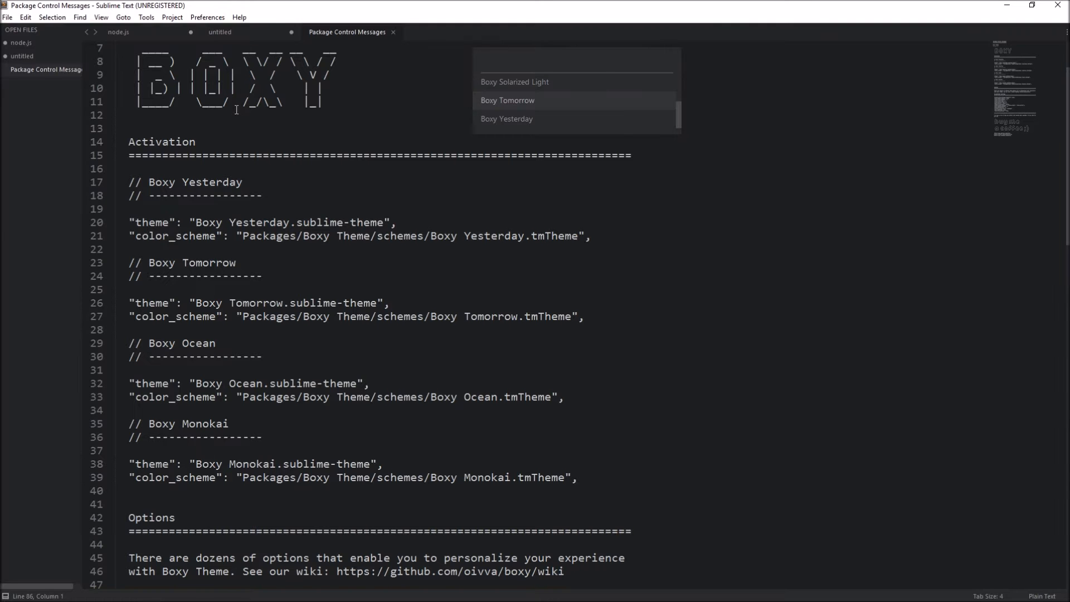
{"action": "key", "text": "Down"}
{"action": "key", "text": "Up"}
{"action": "key", "text": "Return"}
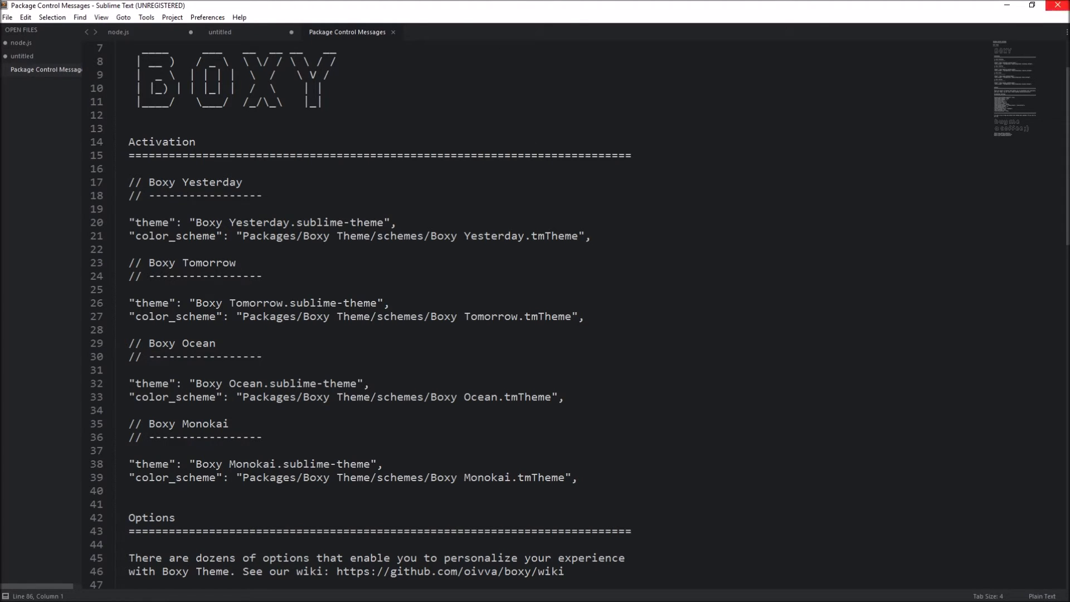
Step: Restart the editor and widen the side bar until the full Package Control Messages file name fits
{"action": "left_click", "coordinate": [1058, 5]}
{"action": "left_click", "coordinate": [147, 593]}
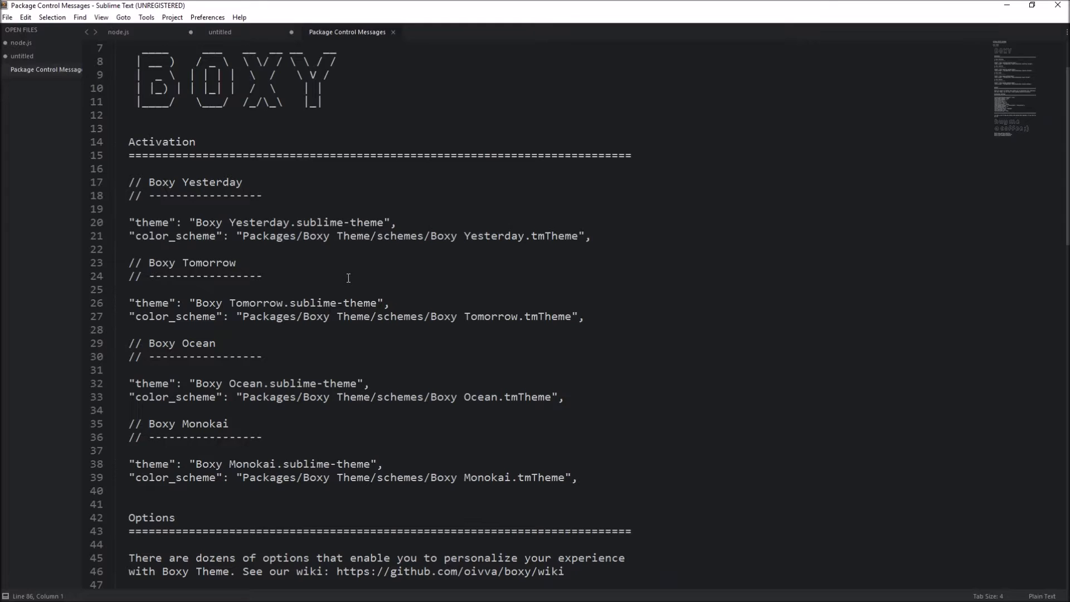
{"action": "left_click", "coordinate": [349, 102]}
{"action": "left_click_drag", "start_coordinate": [83, 121], "coordinate": [107, 123]}
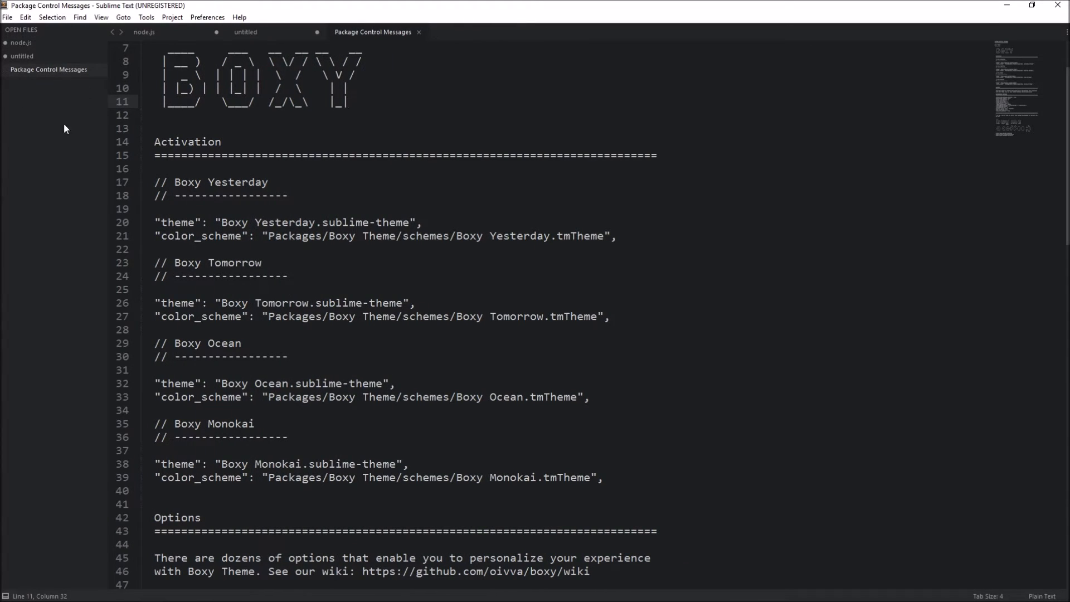
Step: Switch to File Explorer and create a new folder named webdev in the Documenten folder
{"action": "left_click", "coordinate": [94, 590]}
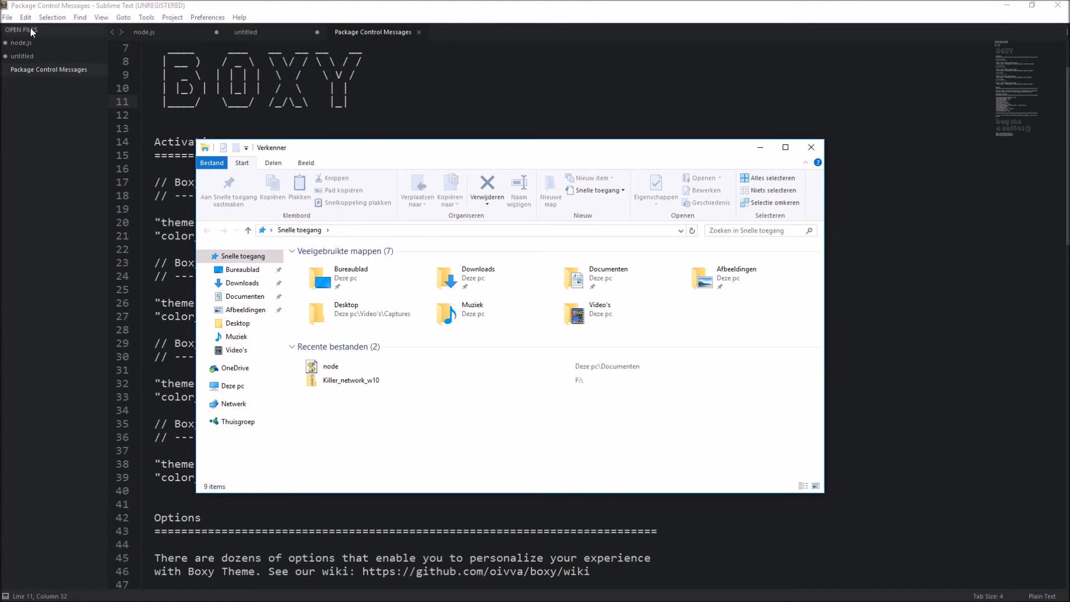
{"action": "left_click", "coordinate": [615, 290]}
{"action": "double_click", "coordinate": [615, 289]}
{"action": "right_click", "coordinate": [346, 381]}
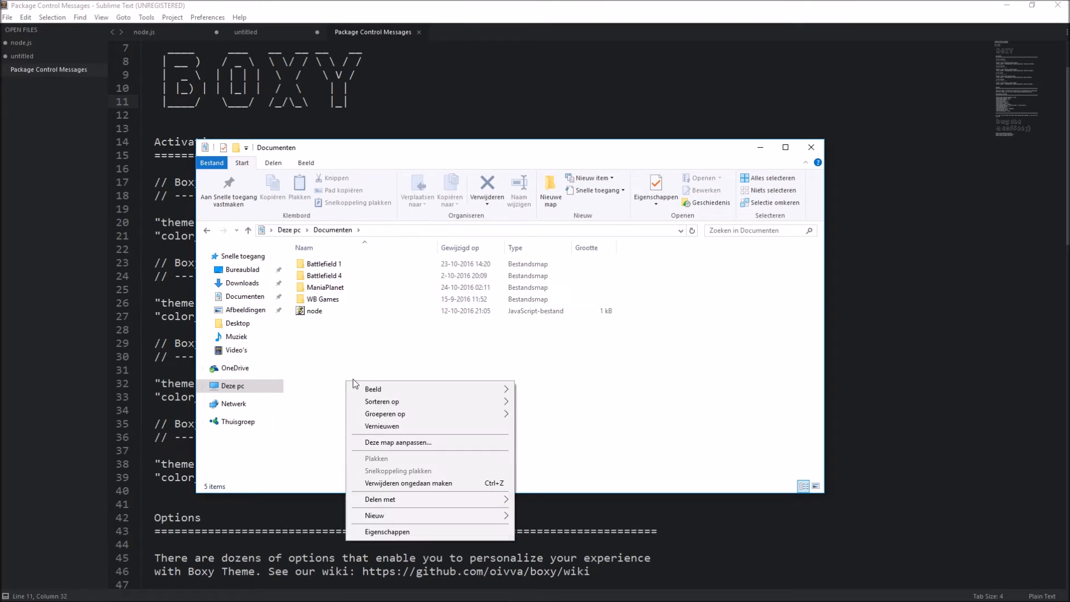
{"action": "mouse_move", "coordinate": [422, 514]}
{"action": "left_click", "coordinate": [546, 437]}
{"action": "type", "text": "webdev"}
{"action": "key", "text": "Return"}
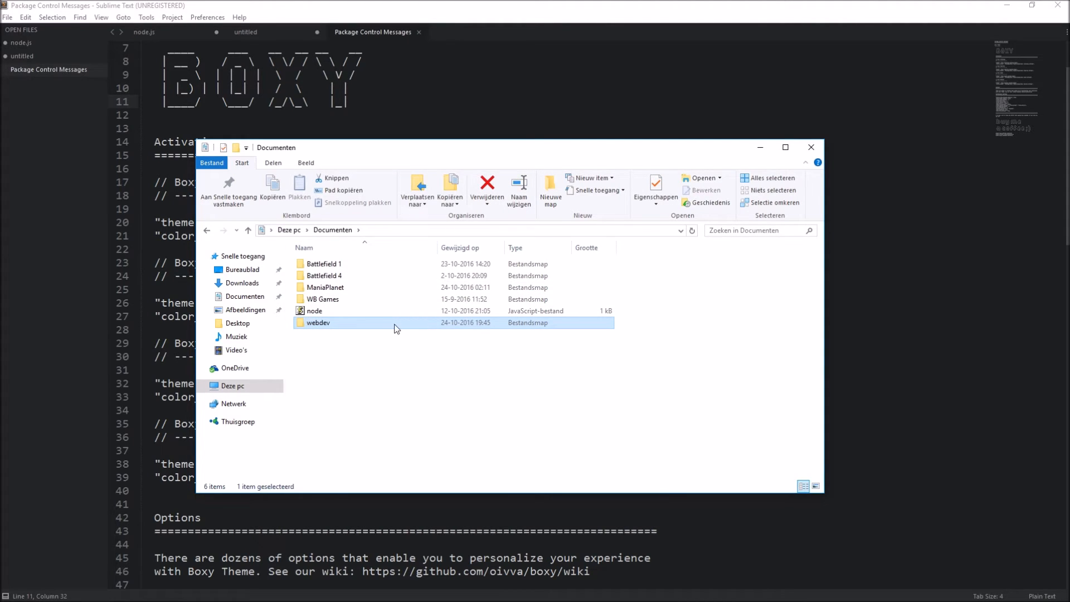
Step: Add the webdev folder from File Explorer to Sublime Text's side bar and close the Explorer window
{"action": "left_click_drag", "start_coordinate": [52, 165], "coordinate": [53, 165]}
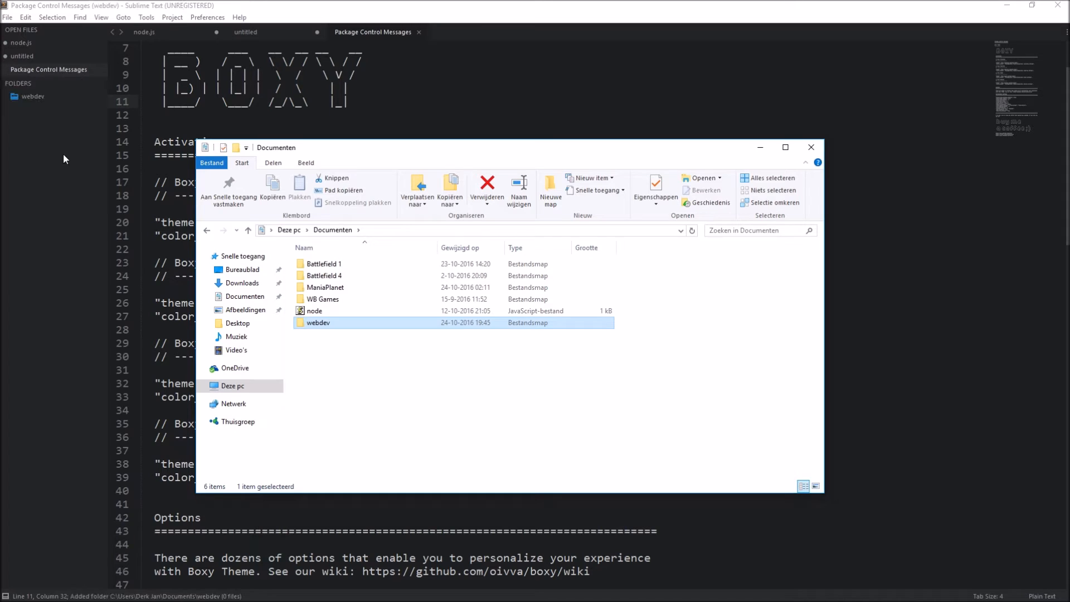
{"action": "left_click", "coordinate": [811, 147]}
{"action": "left_click", "coordinate": [442, 198]}
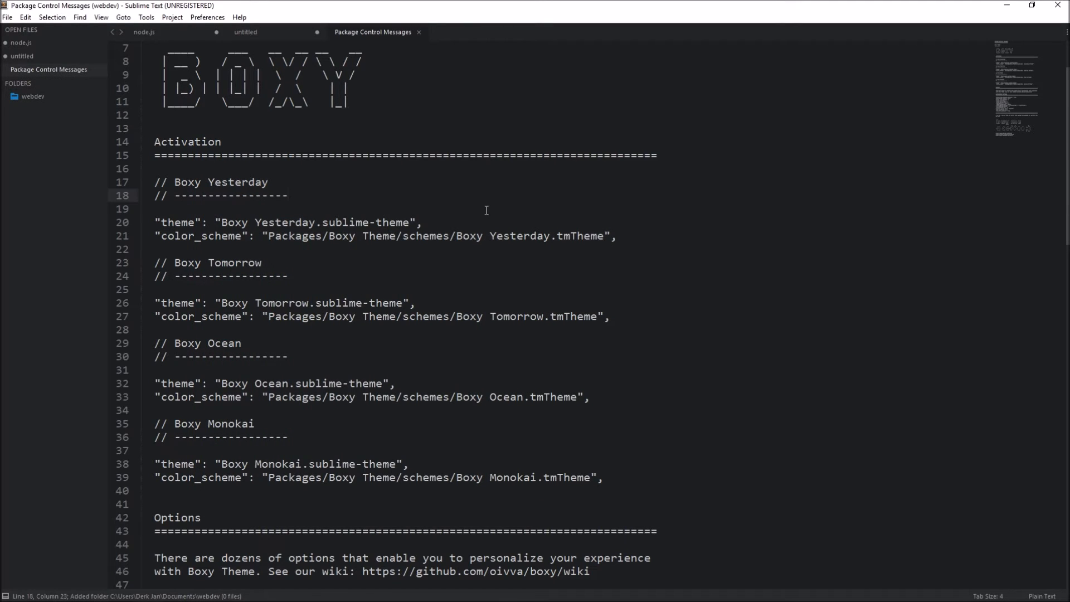
Step: Create a new file and save it as index.html in the webdev folder under Documenten
{"action": "key", "text": "ctrl+n"}
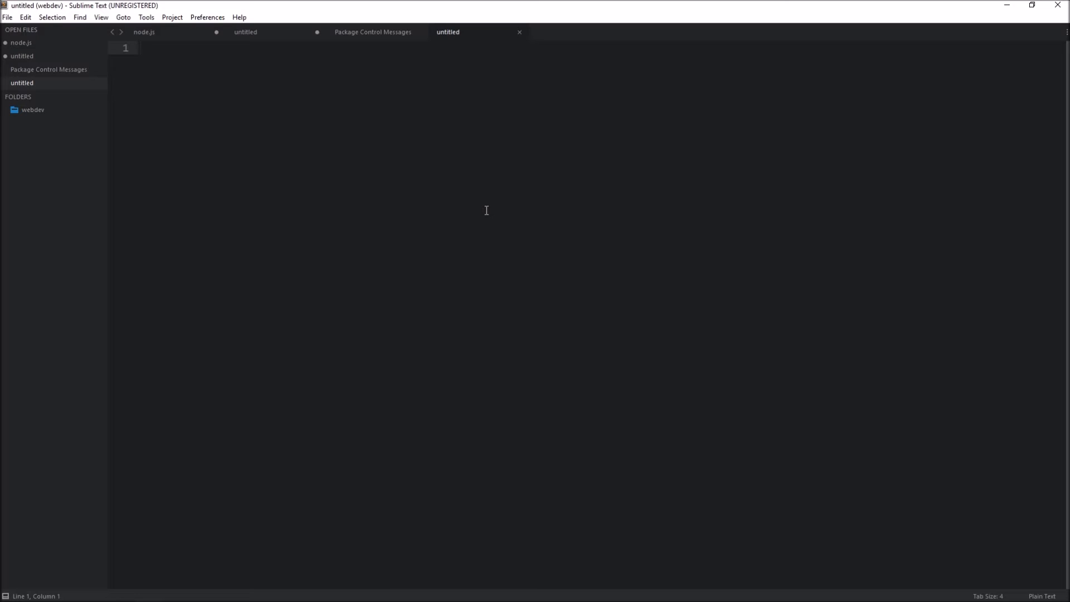
{"action": "key", "text": "ctrl+s"}
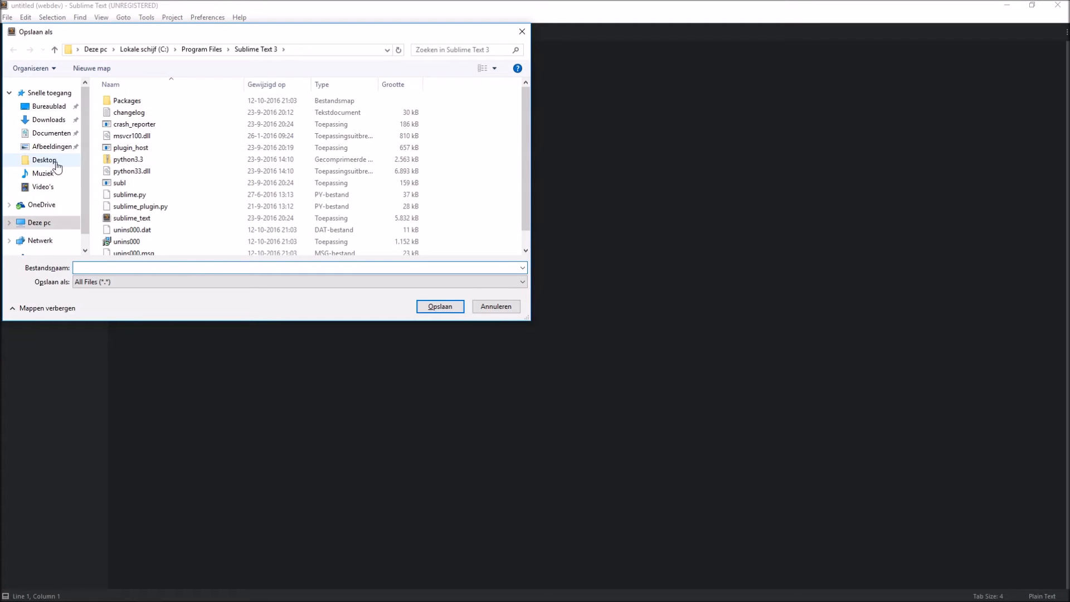
{"action": "left_click", "coordinate": [51, 134]}
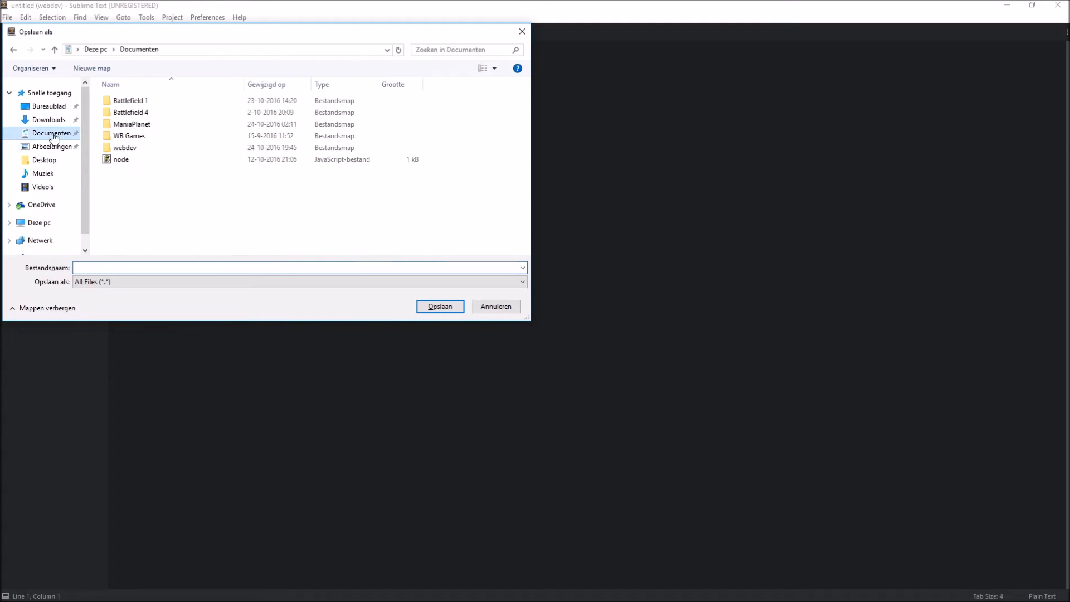
{"action": "double_click", "coordinate": [141, 156]}
{"action": "left_click", "coordinate": [608, 310]}
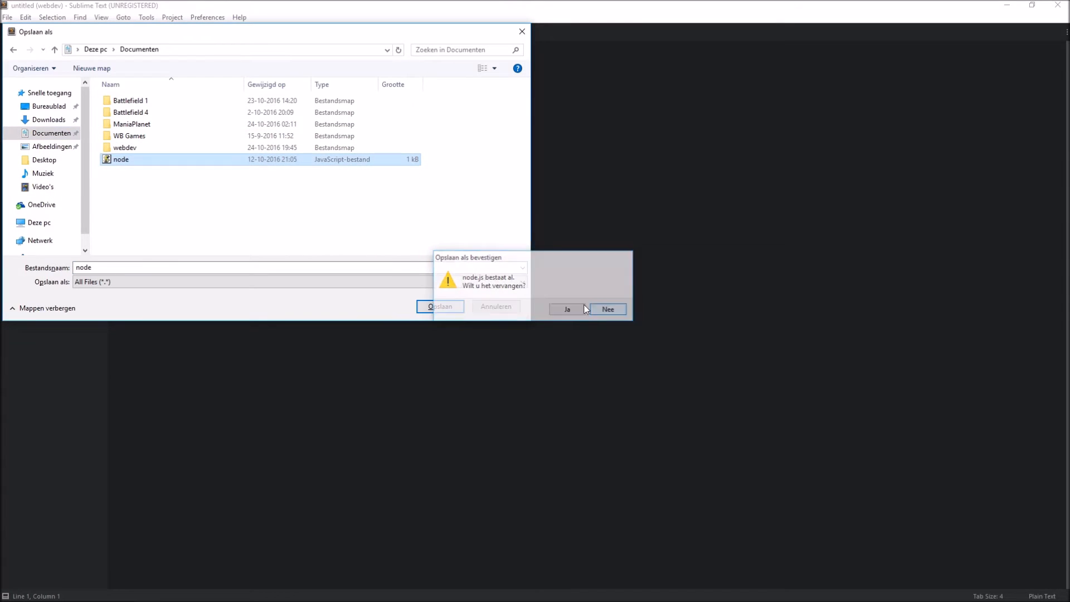
{"action": "double_click", "coordinate": [133, 147]}
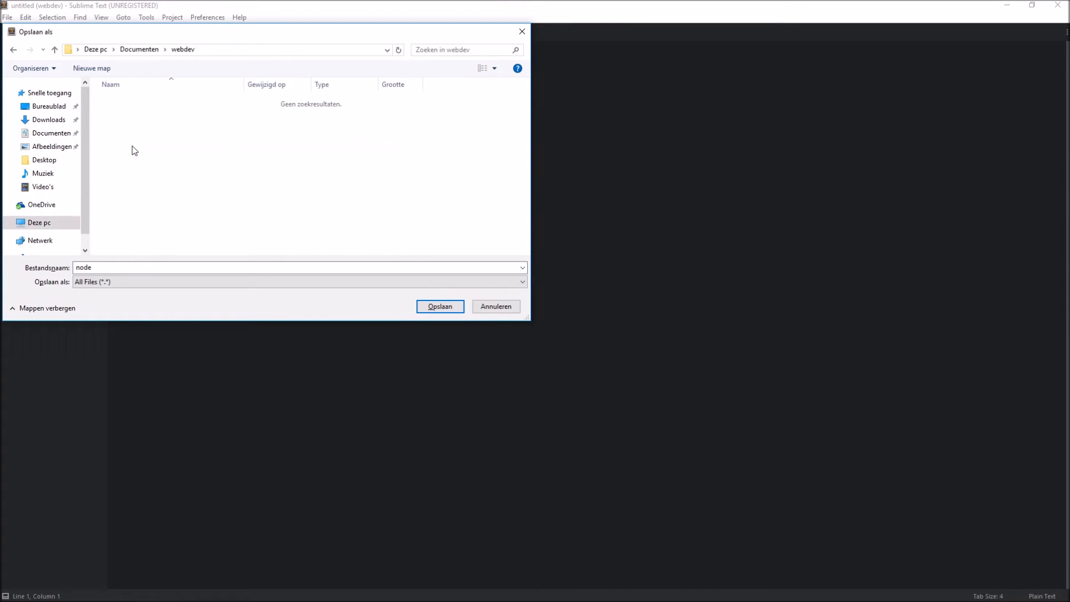
{"action": "left_click", "coordinate": [136, 264]}
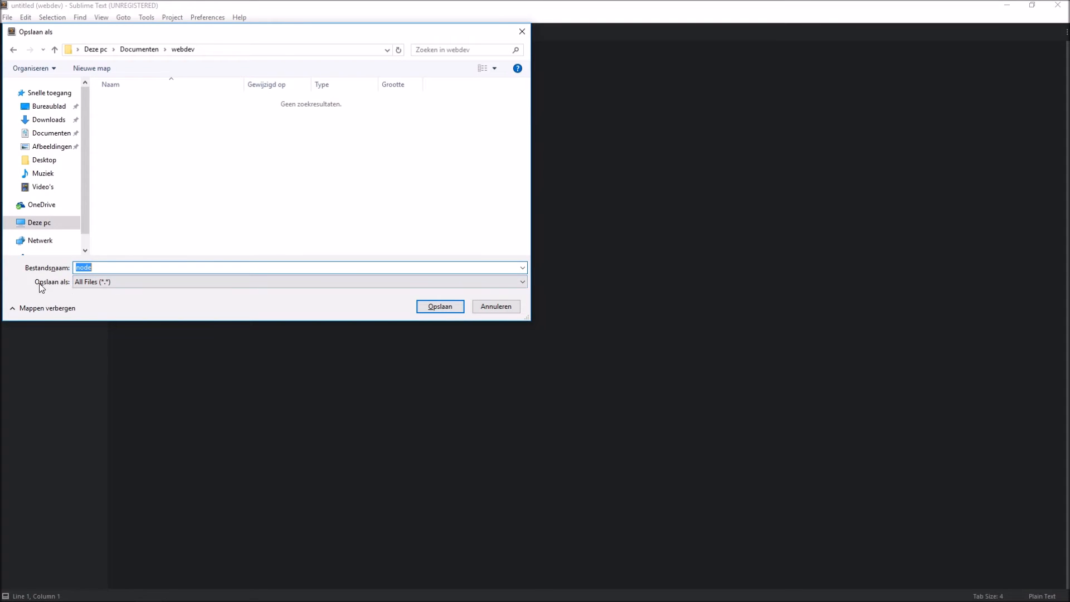
{"action": "left_click", "coordinate": [101, 283]}
{"action": "left_click", "coordinate": [101, 281]}
{"action": "type", "text": "index.html"}
{"action": "key", "text": "Return"}
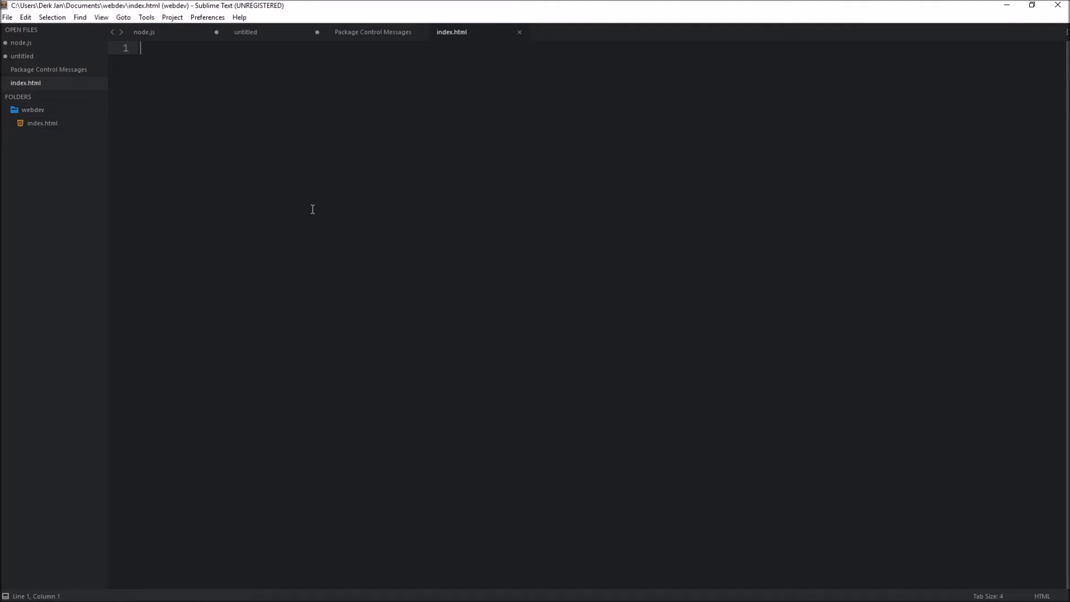
Step: Run Boxy Theme: Configuration and look through its UI Theme and Color Scheme options
{"action": "key", "text": "ctrl+shift+p"}
{"action": "type", "text": "activationboxy"}
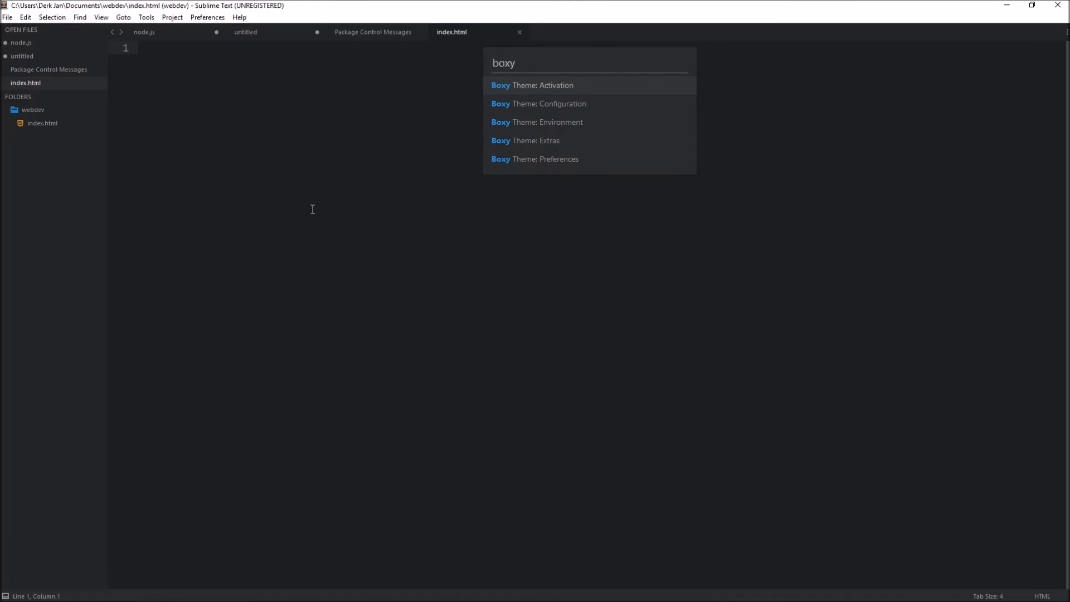
{"action": "key", "text": "Down"}
{"action": "key", "text": "Return"}
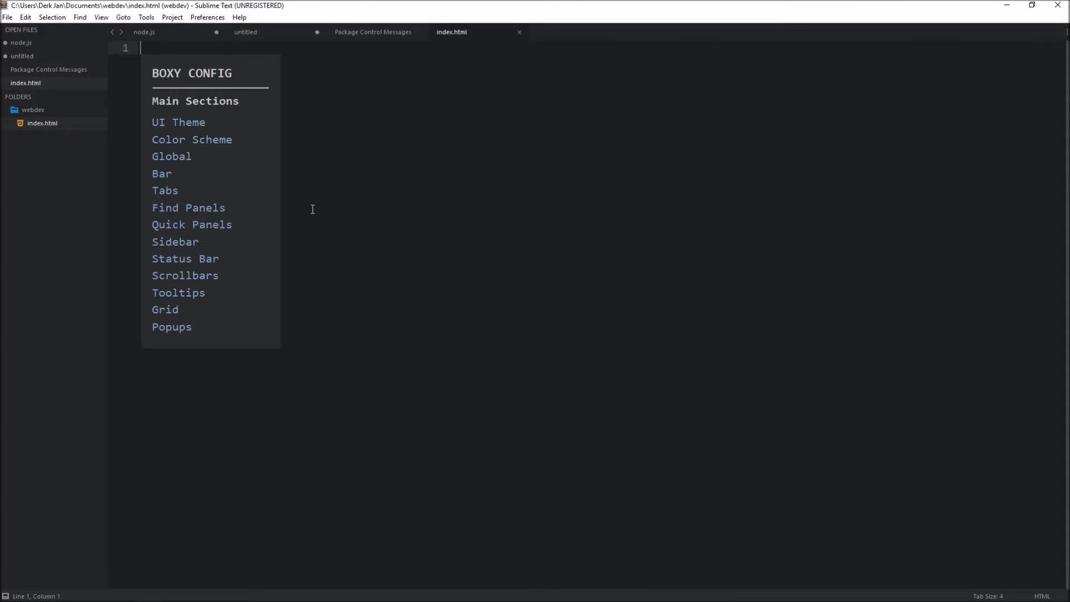
{"action": "left_click", "coordinate": [179, 124]}
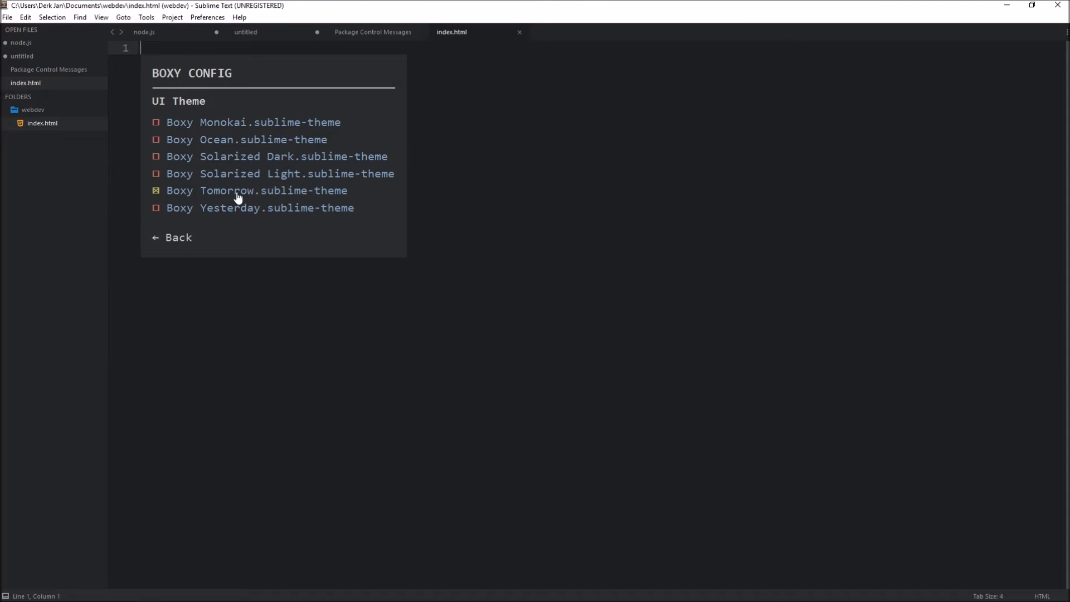
{"action": "left_click", "coordinate": [184, 238]}
{"action": "left_click", "coordinate": [186, 145]}
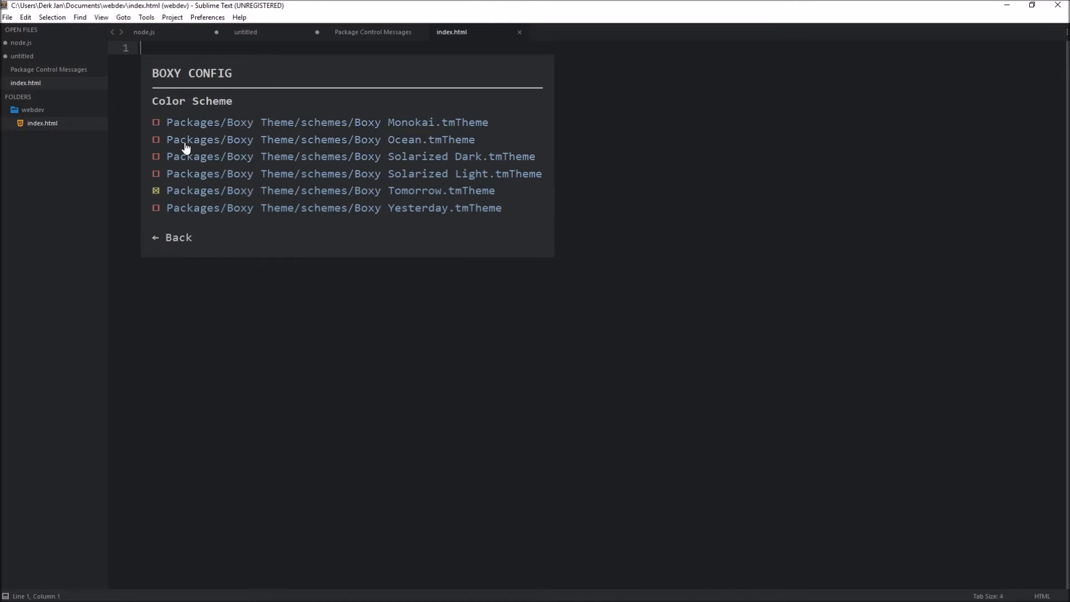
{"action": "left_click", "coordinate": [186, 238]}
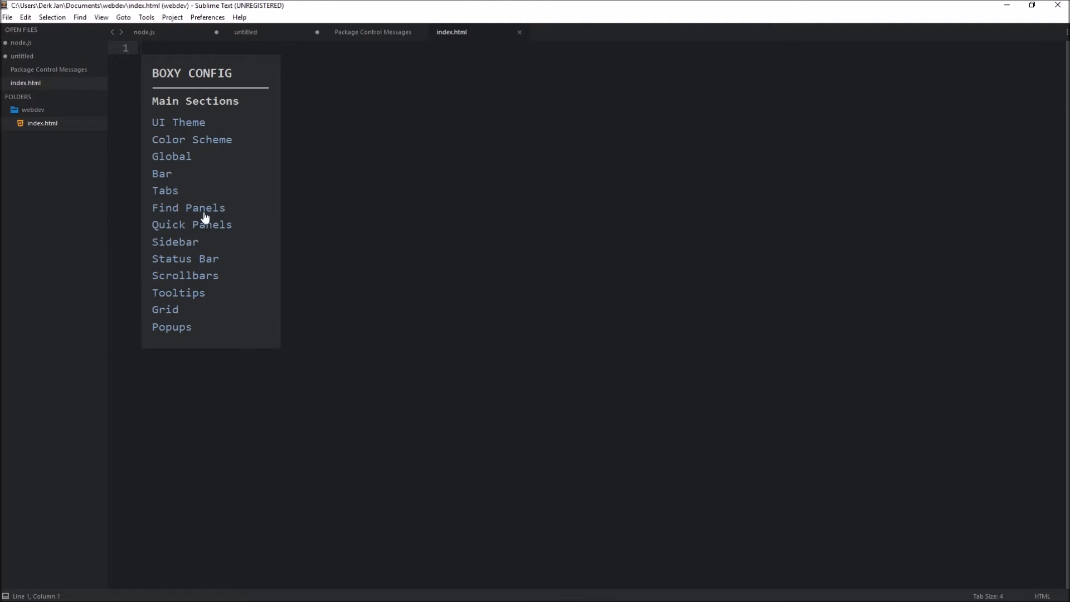
Step: In Boxy's Global settings, set the accent to theme_accent_numix and the font to theme_font_xl
{"action": "left_click", "coordinate": [183, 159]}
{"action": "left_click", "coordinate": [172, 126]}
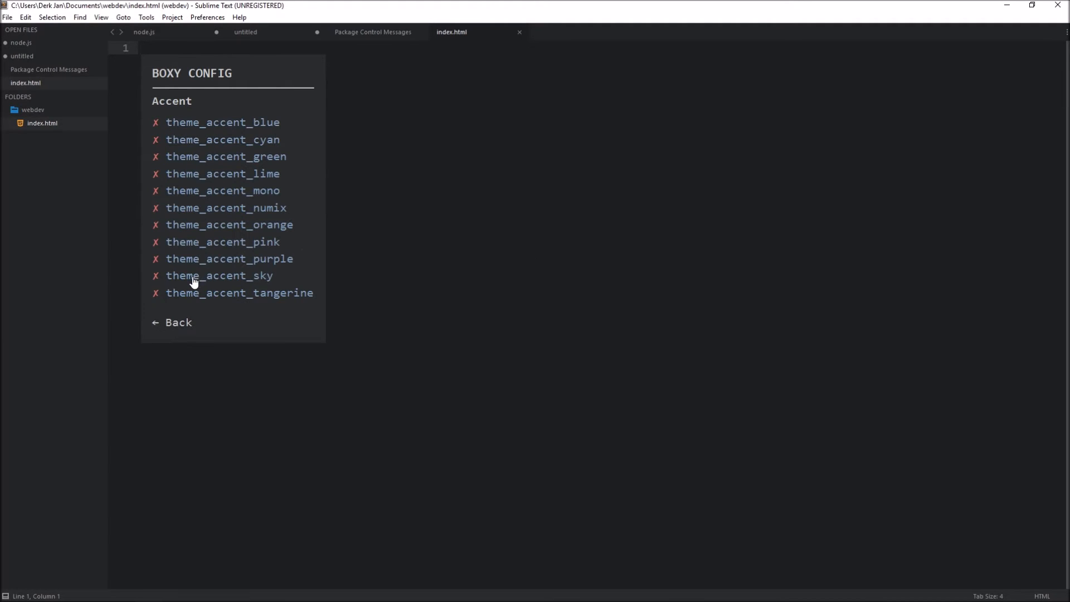
{"action": "left_click", "coordinate": [181, 323]}
{"action": "left_click", "coordinate": [170, 157]}
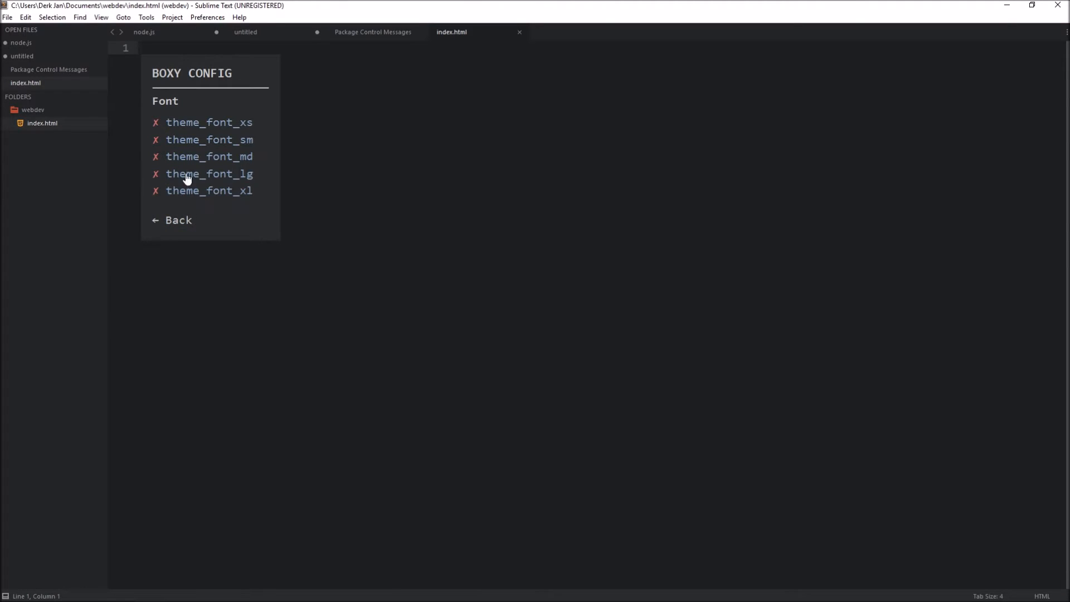
{"action": "left_click", "coordinate": [204, 173]}
{"action": "left_click", "coordinate": [204, 191]}
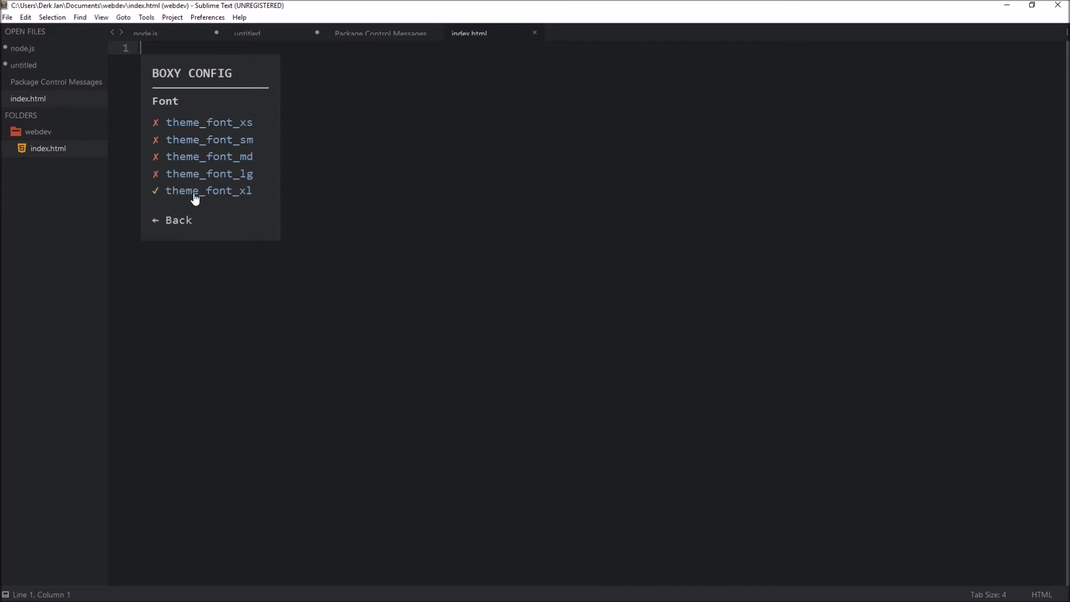
{"action": "left_click", "coordinate": [177, 223]}
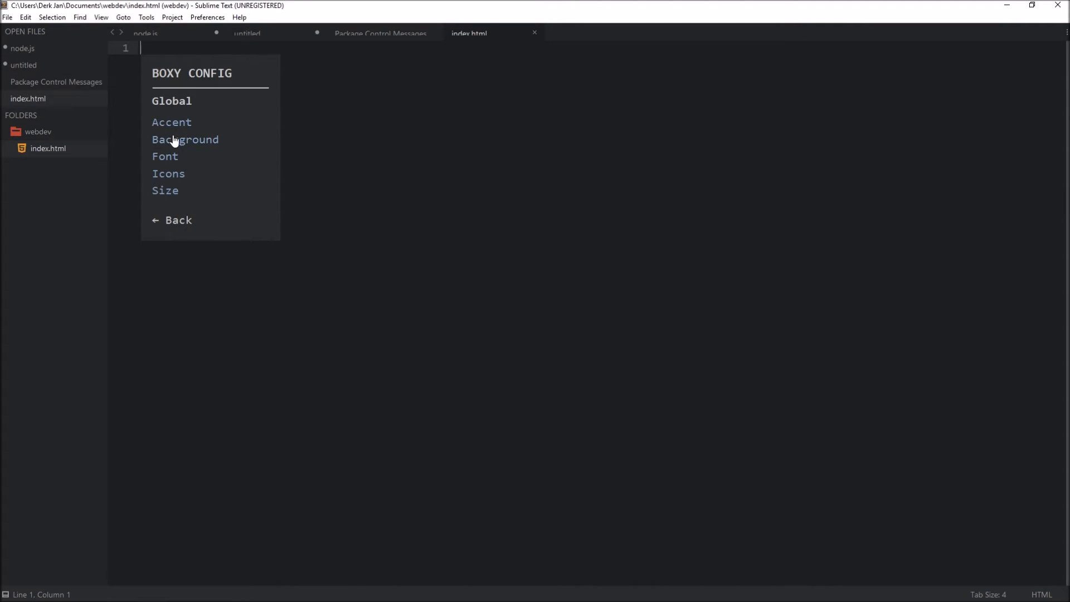
Step: Set Boxy's global icons to theme_icons_flat and its size to theme_size_xl
{"action": "left_click", "coordinate": [173, 174]}
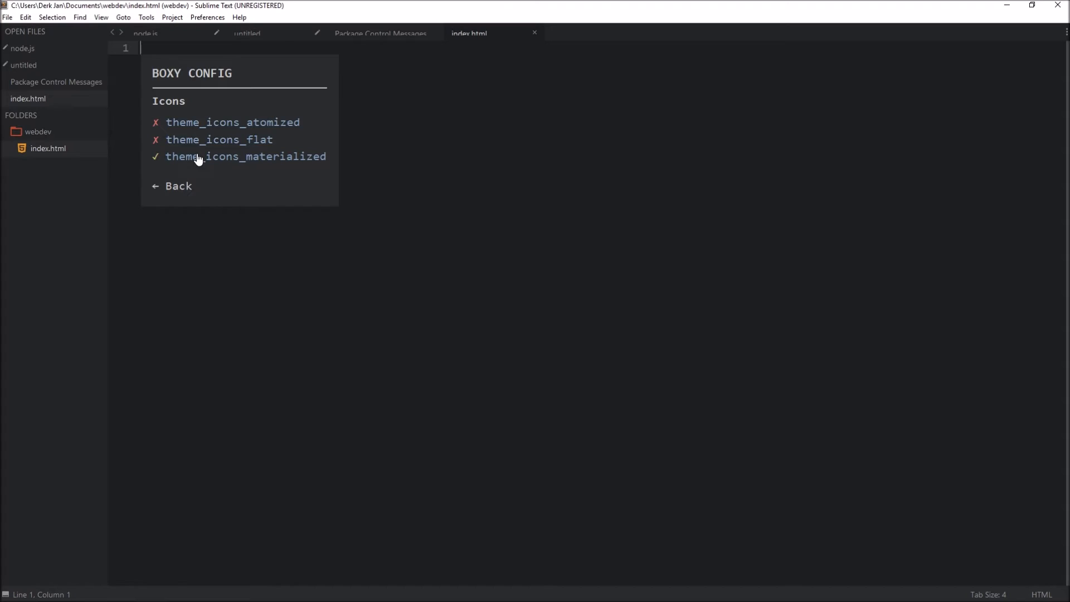
{"action": "left_click", "coordinate": [195, 139]}
{"action": "left_click", "coordinate": [177, 187]}
{"action": "left_click", "coordinate": [177, 188]}
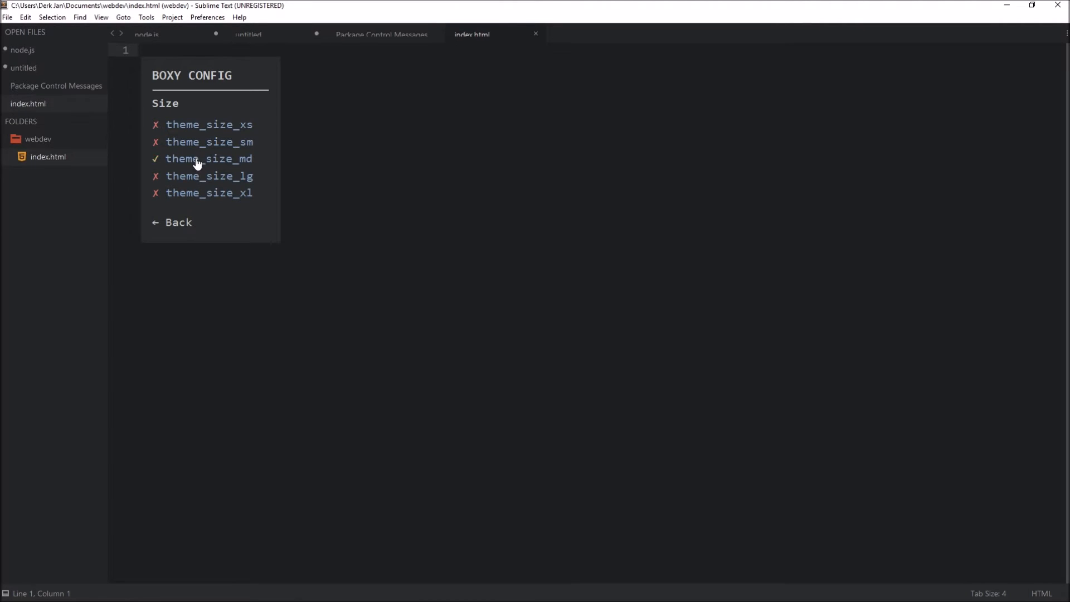
{"action": "left_click", "coordinate": [195, 189]}
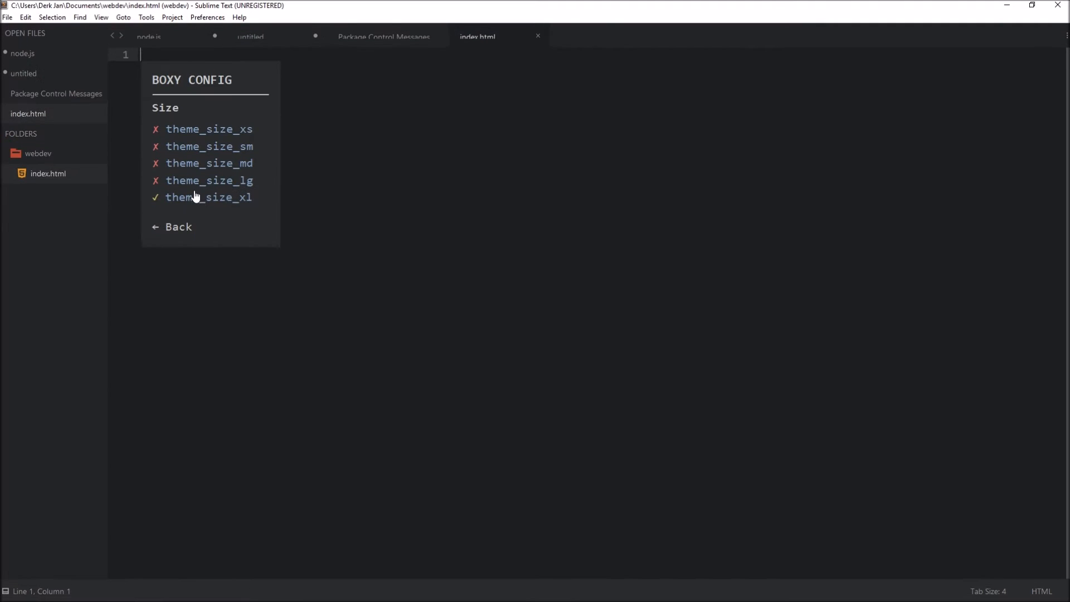
{"action": "left_click", "coordinate": [177, 229]}
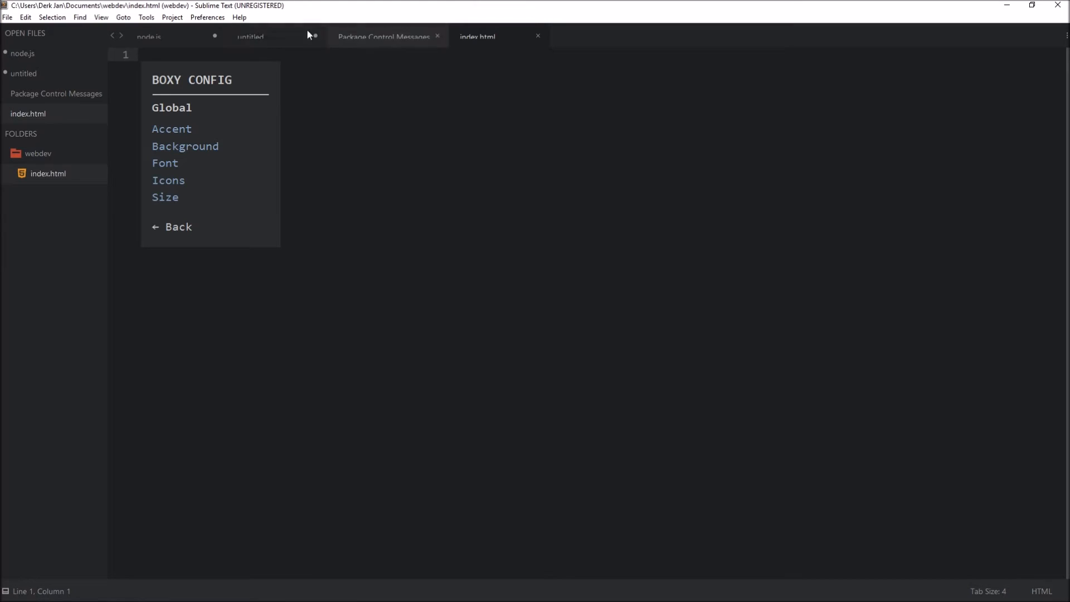
Step: Switch to the open untitled file and run Boxy Theme: Configuration again
{"action": "left_click", "coordinate": [292, 37]}
{"action": "left_click_drag", "start_coordinate": [240, 81], "coordinate": [433, 90]}
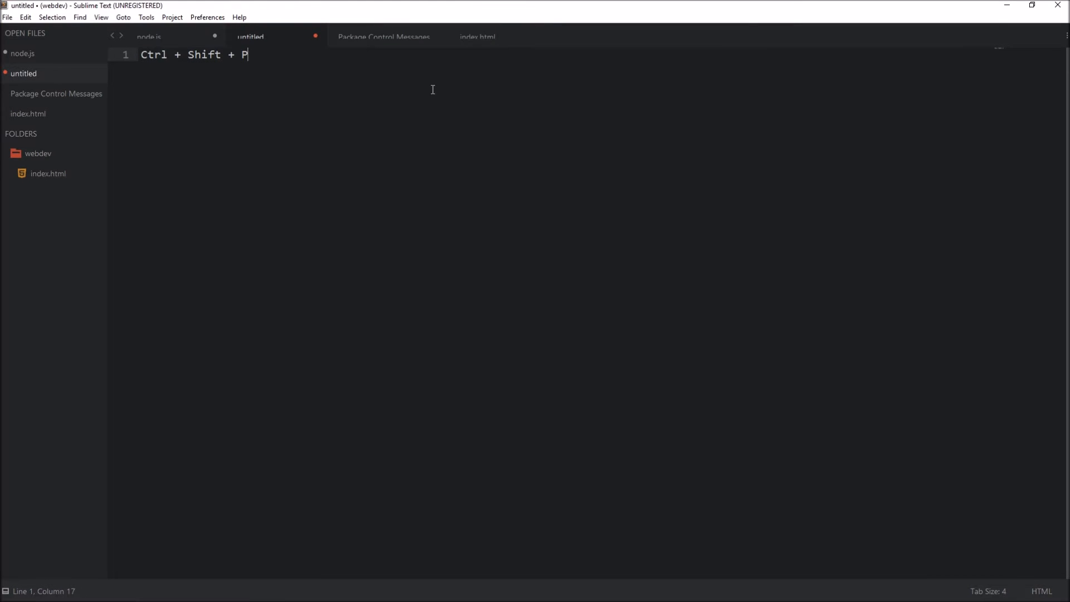
{"action": "key", "text": "ctrl+shift+p"}
{"action": "type", "text": "boxy"}
{"action": "key", "text": "Return"}
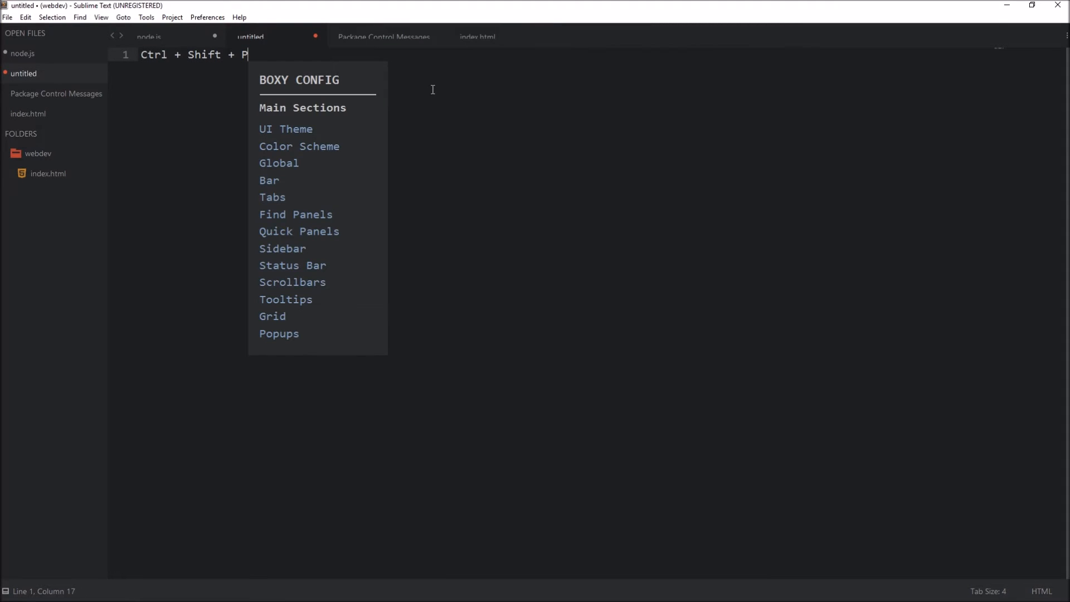
Step: Try out the Bar Flavors and Bar Margin options in the Boxy configuration, leaving every bar flavor disabled
{"action": "left_click", "coordinate": [270, 182]}
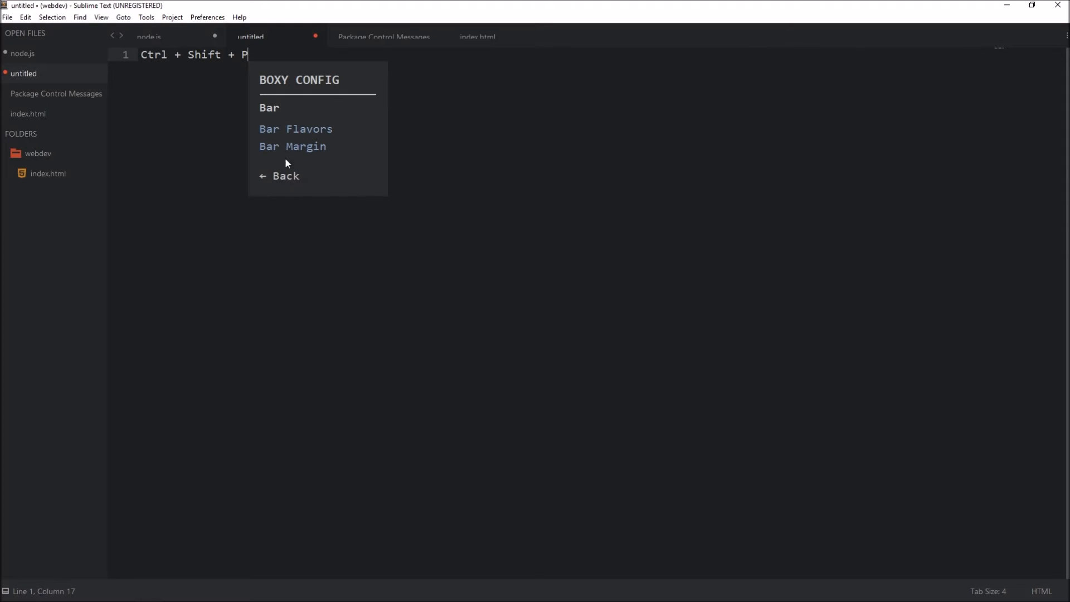
{"action": "left_click", "coordinate": [291, 128]}
{"action": "left_click", "coordinate": [287, 227]}
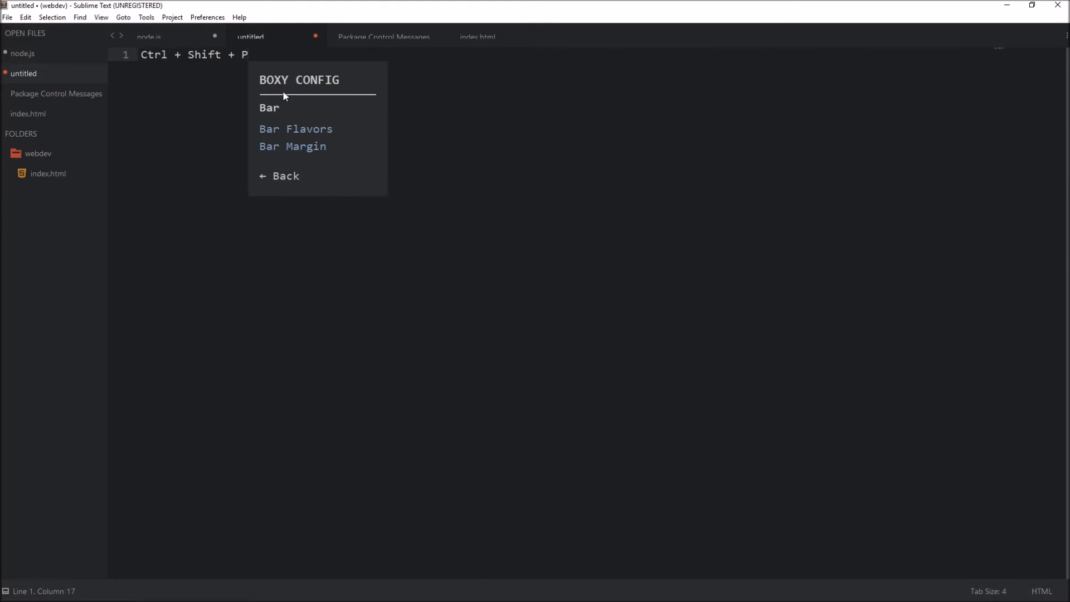
{"action": "left_click", "coordinate": [295, 147]}
{"action": "left_click", "coordinate": [302, 155]}
{"action": "left_click", "coordinate": [300, 134]}
{"action": "left_click", "coordinate": [292, 192]}
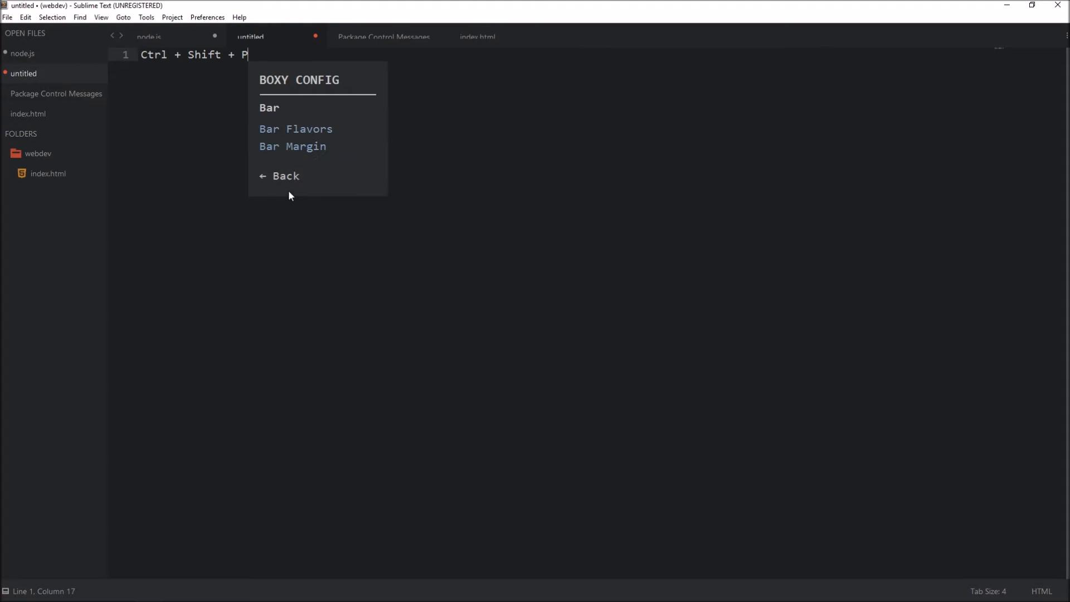
{"action": "left_click", "coordinate": [302, 135]}
{"action": "left_click", "coordinate": [301, 148]}
{"action": "left_click", "coordinate": [301, 148]}
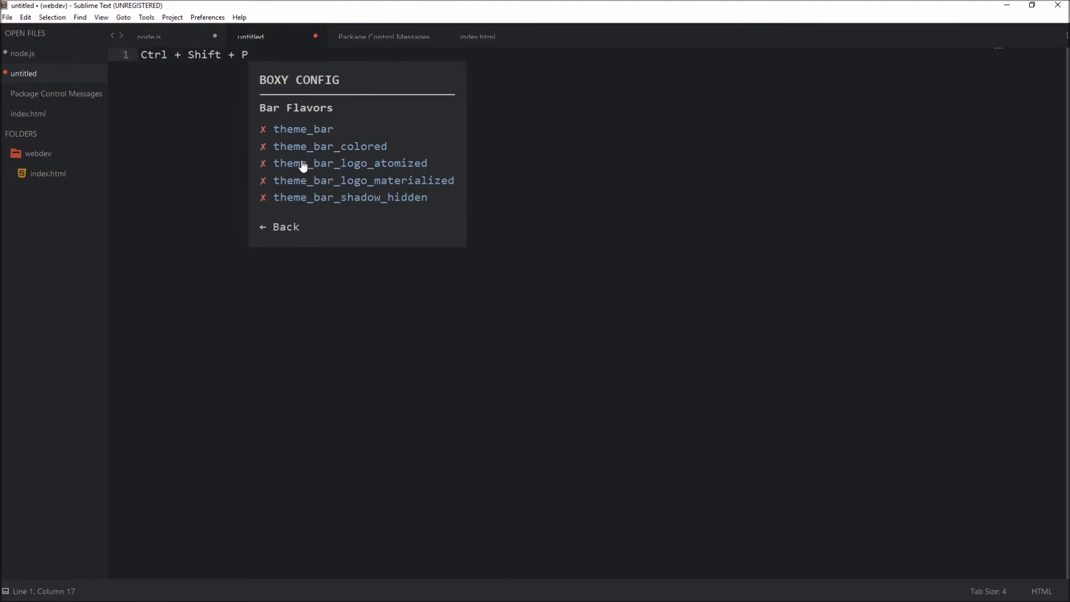
{"action": "left_click", "coordinate": [283, 226]}
{"action": "left_click", "coordinate": [277, 177]}
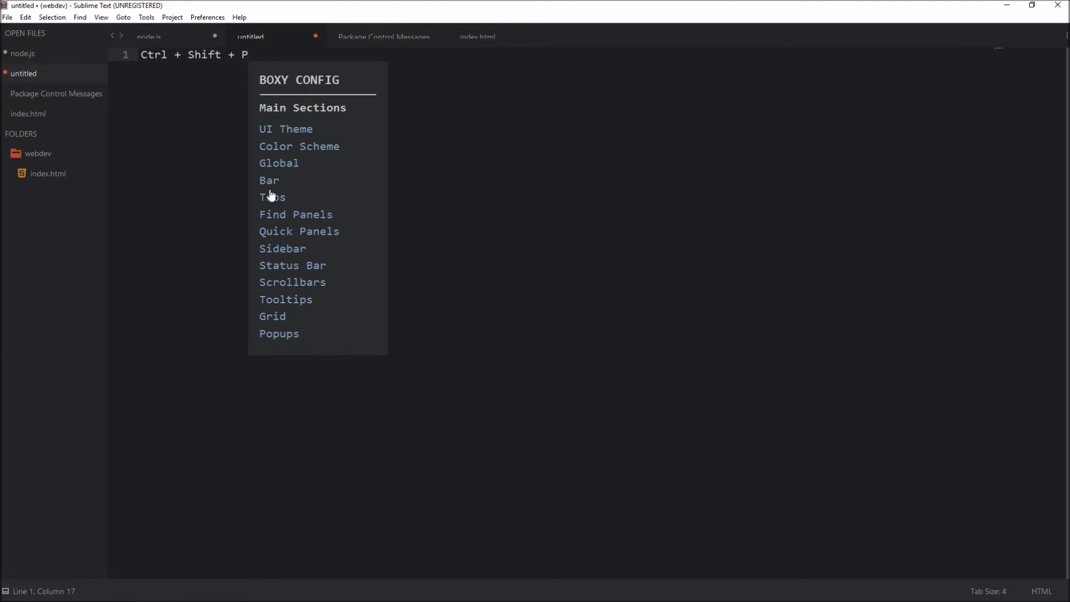
Step: Look through the Tab Flavors options in the Boxy configuration and return to the main sections
{"action": "left_click", "coordinate": [270, 195]}
{"action": "left_click", "coordinate": [298, 130]}
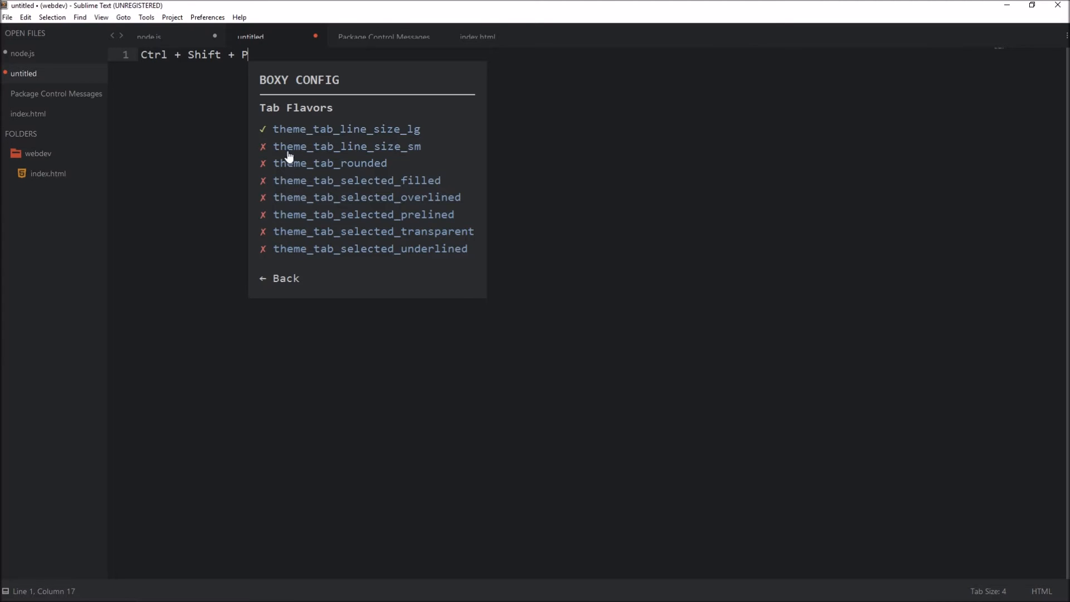
{"action": "left_click", "coordinate": [295, 277]}
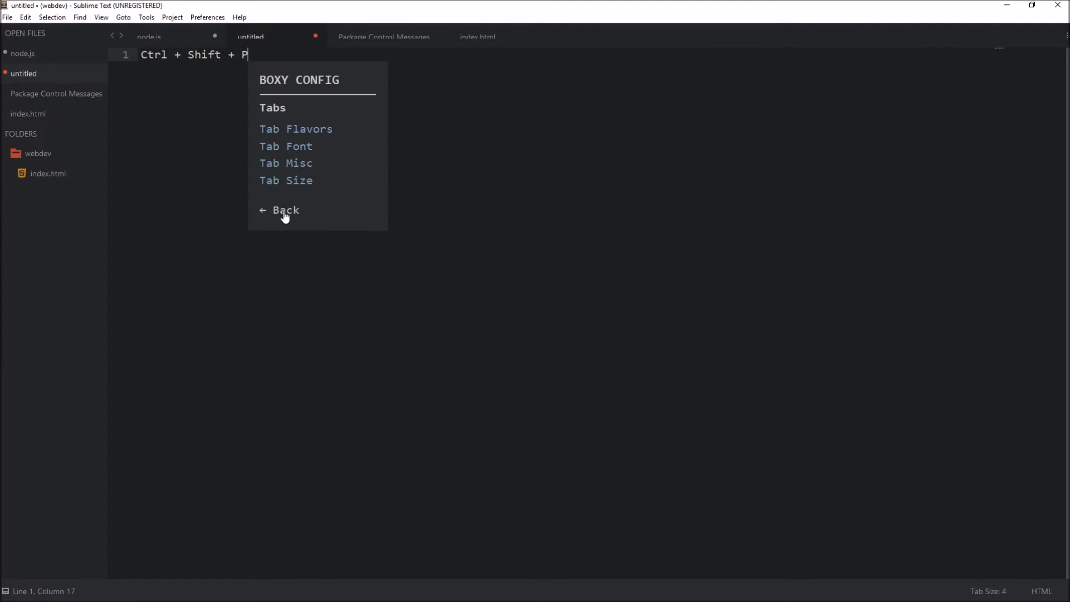
{"action": "left_click", "coordinate": [284, 217]}
Step: Check the global font options, try toggling the theme_unified background option, and close the Boxy configuration
{"action": "left_click", "coordinate": [279, 167]}
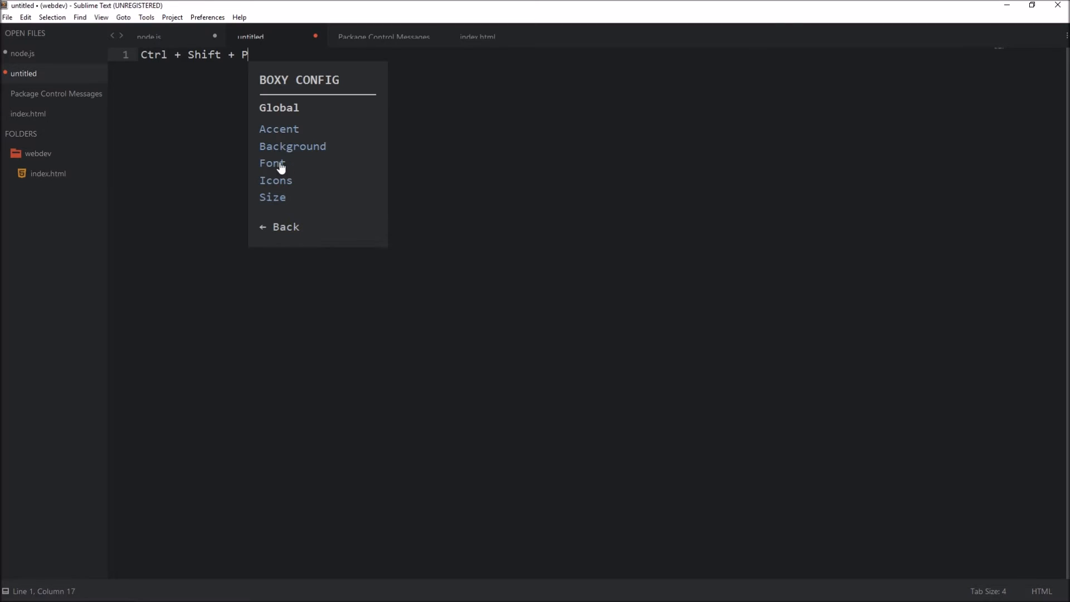
{"action": "left_click", "coordinate": [276, 168]}
{"action": "left_click", "coordinate": [283, 228]}
{"action": "left_click", "coordinate": [288, 147]}
{"action": "left_click", "coordinate": [286, 132]}
{"action": "left_click", "coordinate": [303, 132]}
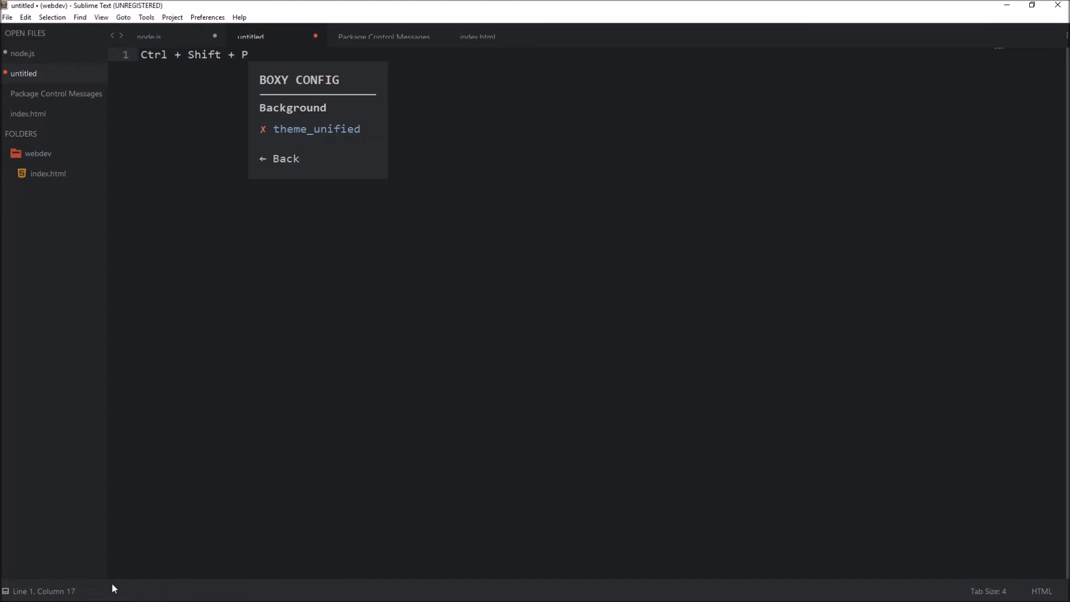
{"action": "left_click", "coordinate": [287, 134]}
{"action": "left_click", "coordinate": [287, 161]}
{"action": "left_click", "coordinate": [290, 230]}
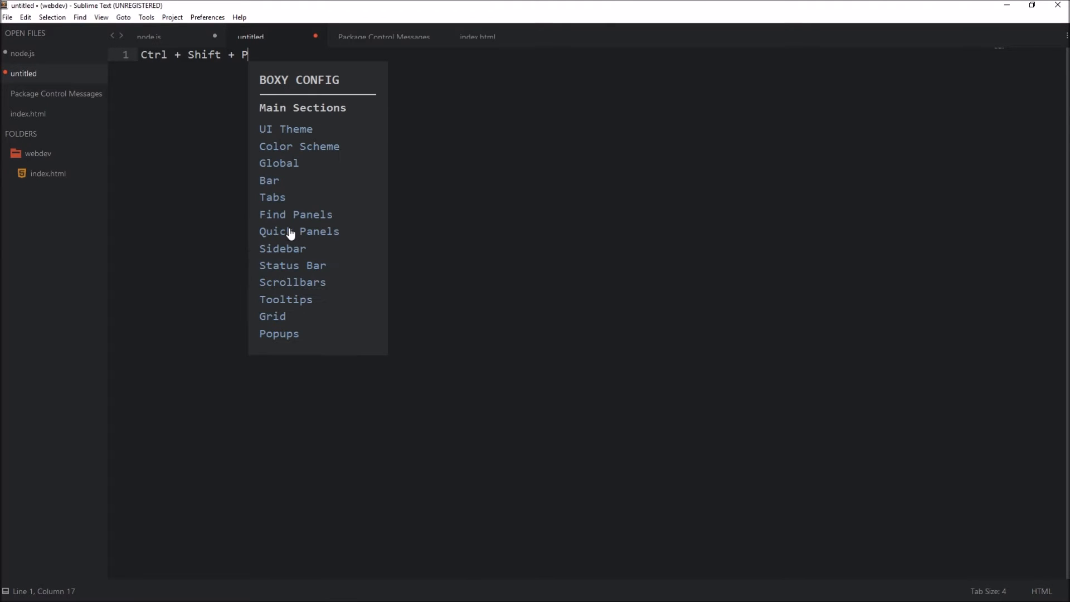
{"action": "left_click", "coordinate": [537, 257]}
Step: Run Package Control: Install Package to open the list of installable packages
{"action": "key", "text": "ctrl+shift+p"}
{"action": "type", "text": "boxy"}
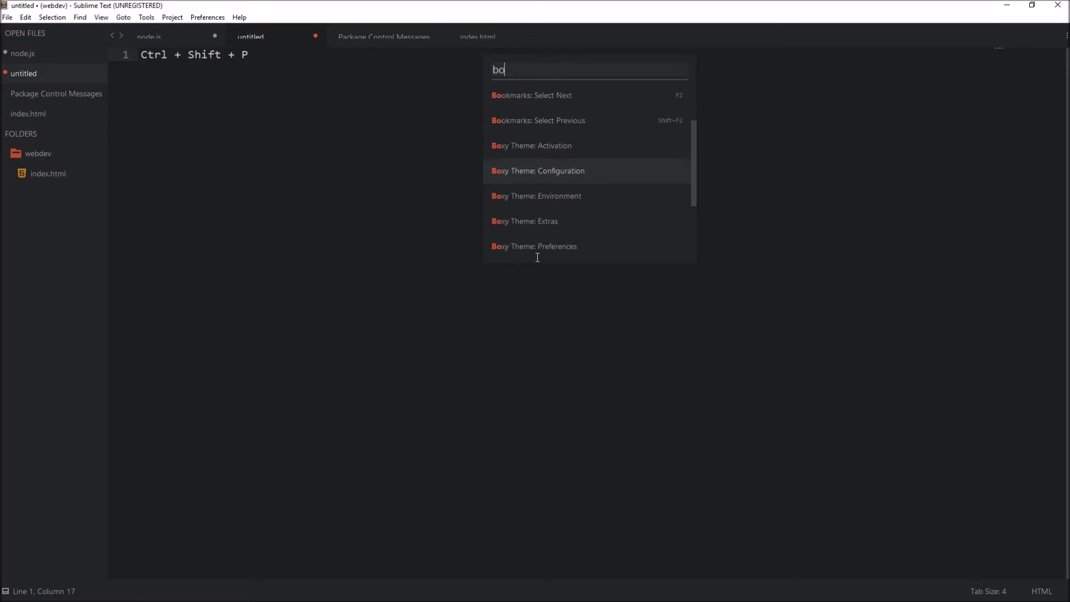
{"action": "key", "text": "BackSpace"}
{"action": "key", "text": "BackSpace"}
{"action": "key", "text": "BackSpace"}
{"action": "key", "text": "BackSpace"}
{"action": "type", "text": "install"}
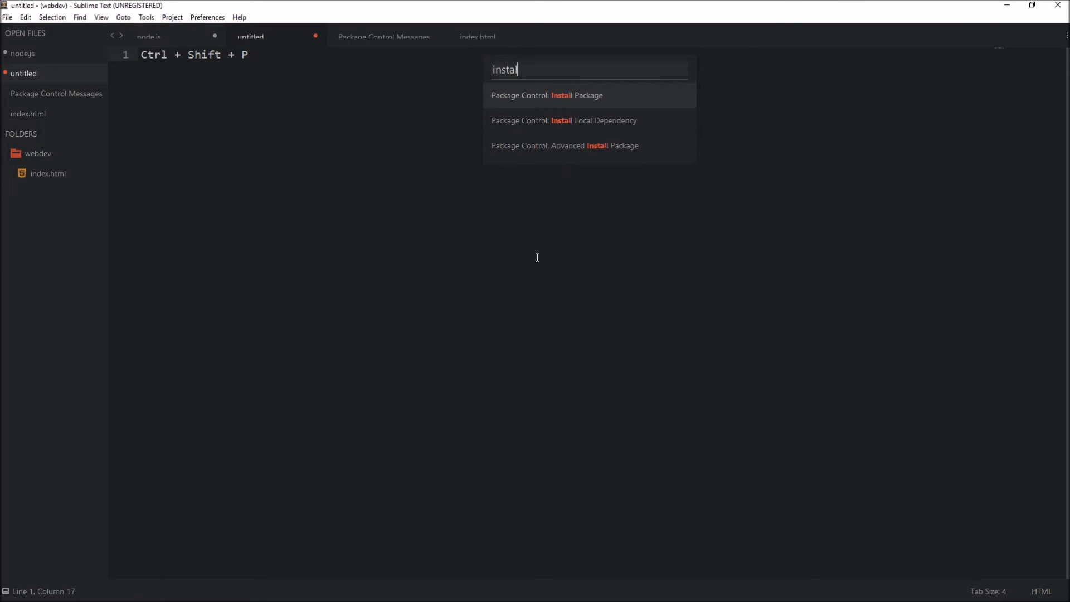
{"action": "key", "text": "Return"}
Step: Search the packages for boxy addon and install Boxy Theme Addon - Font Face
{"action": "type", "text": "boxy addon"}
{"action": "key", "text": "Down"}
{"action": "key", "text": "Down"}
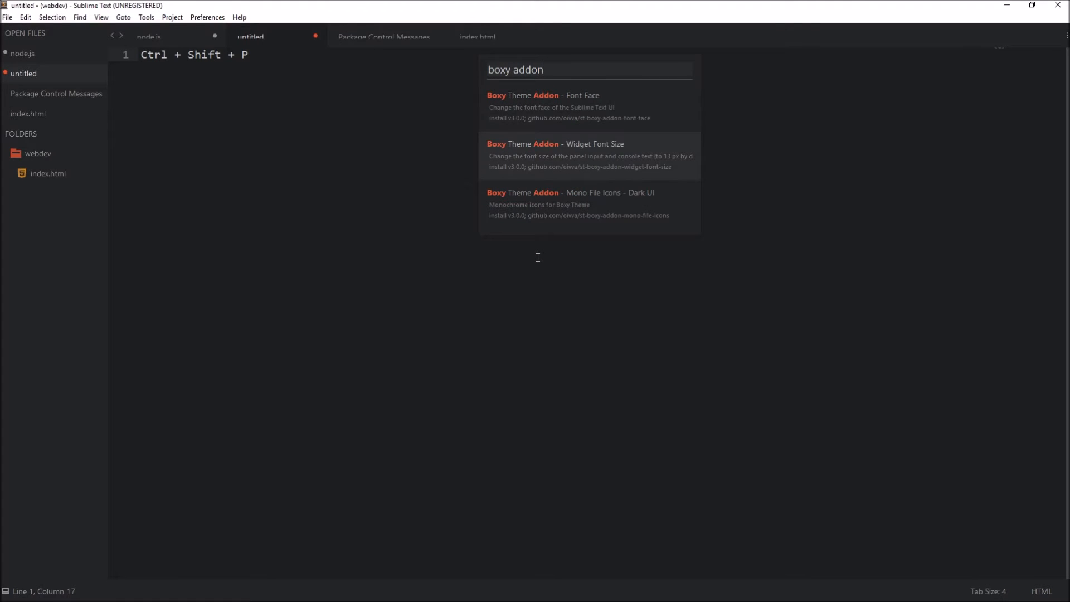
{"action": "key", "text": "Up"}
{"action": "key", "text": "Up"}
{"action": "key", "text": "Down"}
{"action": "key", "text": "Up"}
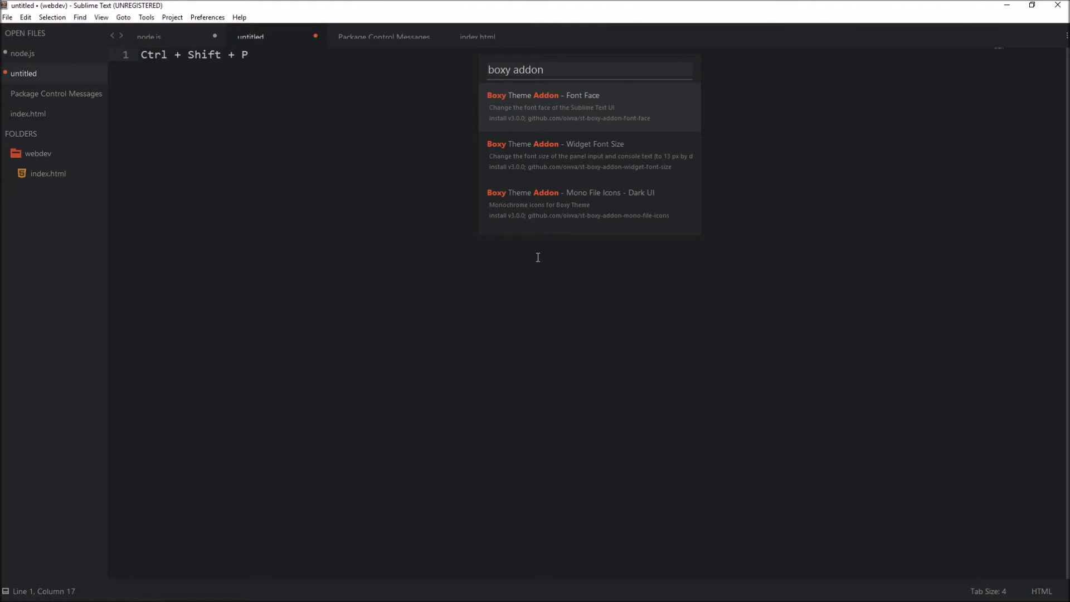
{"action": "key", "text": "Return"}
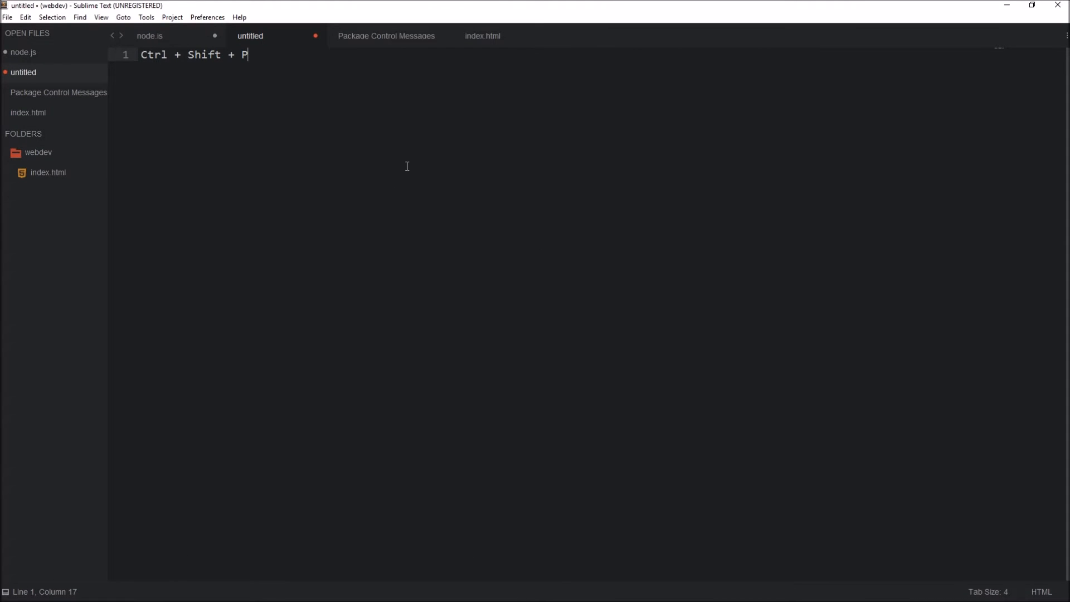
Step: Open the Boxy Theme preferences through the command palette and enlarge the settings window so both panes are readable
{"action": "key", "text": "ctrl+shift+p"}
{"action": "type", "text": "install"}
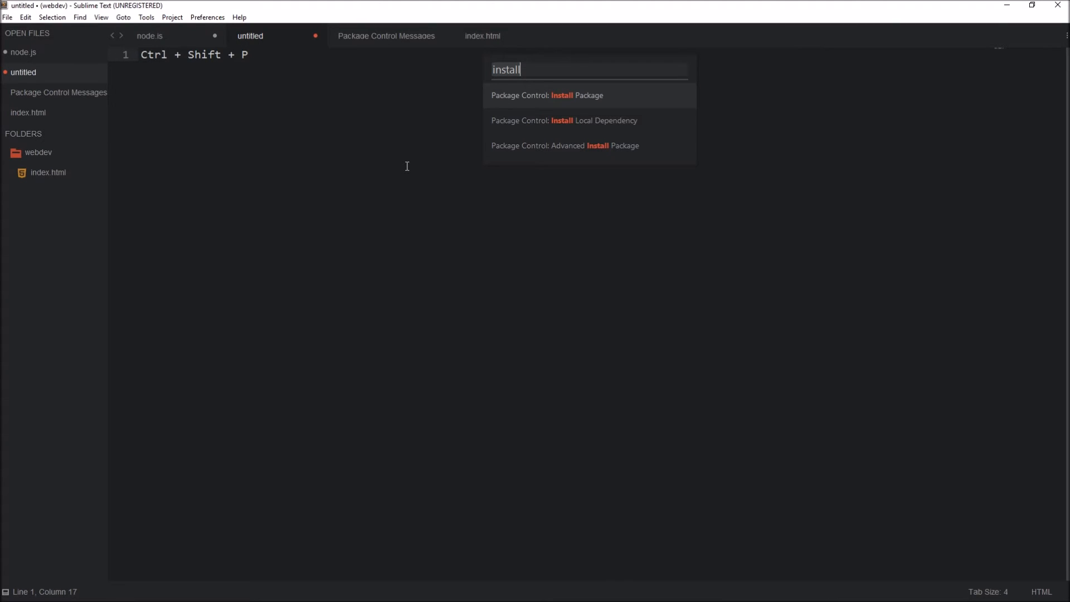
{"action": "key", "text": "ctrl+a"}
{"action": "type", "text": "boxy"}
{"action": "key", "text": "Down"}
{"action": "key", "text": "Down"}
{"action": "key", "text": "Down"}
{"action": "key", "text": "Return"}
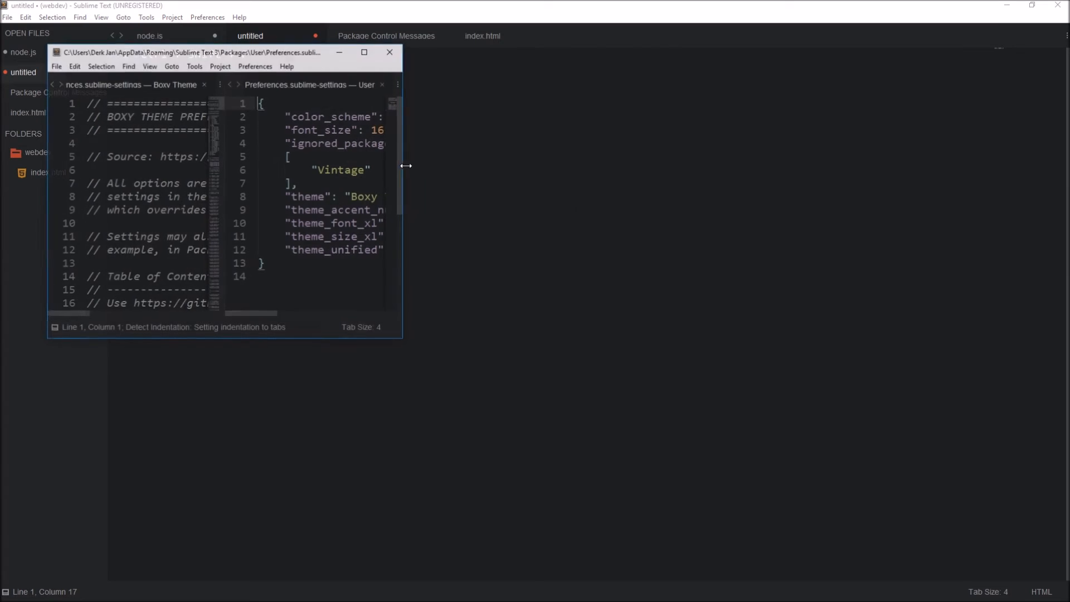
{"action": "left_click_drag", "start_coordinate": [405, 133], "coordinate": [928, 134]}
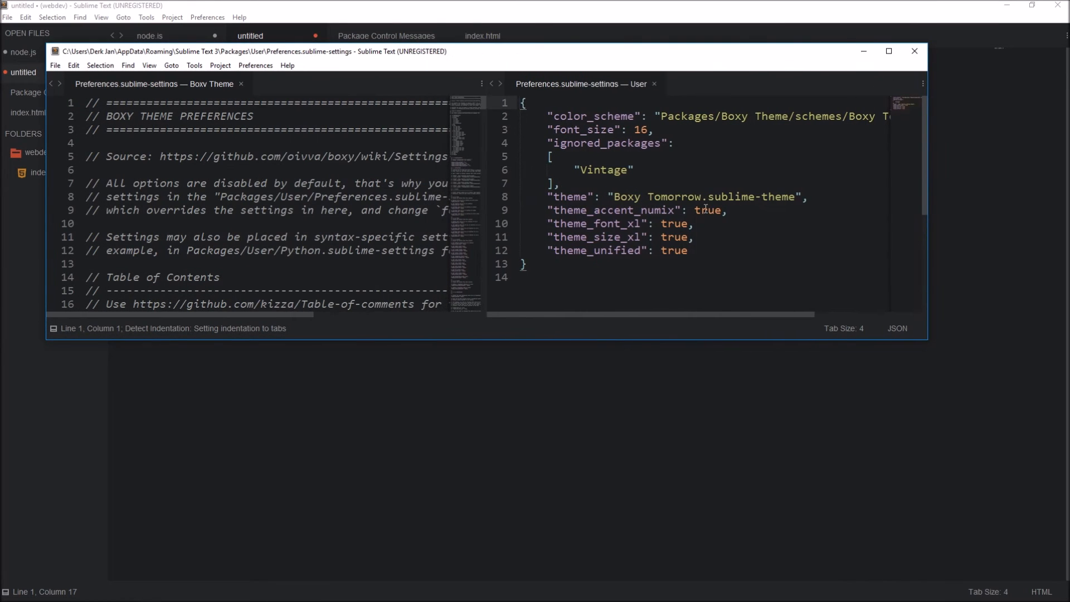
{"action": "left_click_drag", "start_coordinate": [646, 343], "coordinate": [646, 441]}
{"action": "left_click_drag", "start_coordinate": [620, 51], "coordinate": [768, 109]}
Step: Add a font_face setting with the value "Fira Code" below font_size in the user preferences and save
{"action": "double_click", "coordinate": [787, 190]}
{"action": "left_click", "coordinate": [815, 202]}
{"action": "left_click", "coordinate": [808, 189]}
{"action": "key", "text": "Return"}
{"action": "type", "text": "\""}
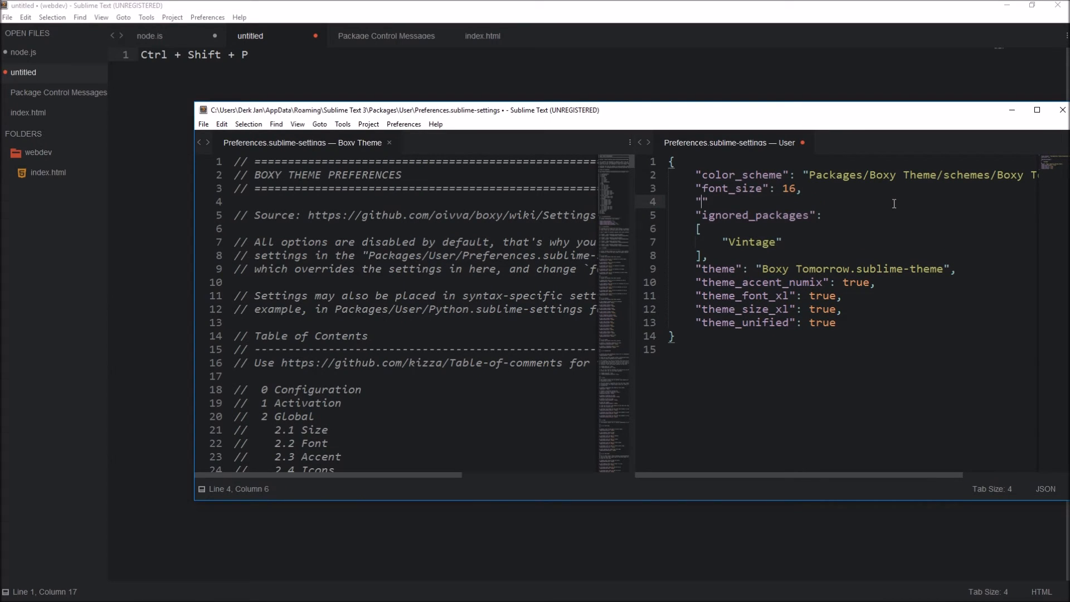
{"action": "type", "text": "font"}
{"action": "type", "text": "_face\""}
{"action": "type", "text": ": \""}
{"action": "type", "text": "Fira Coda"}
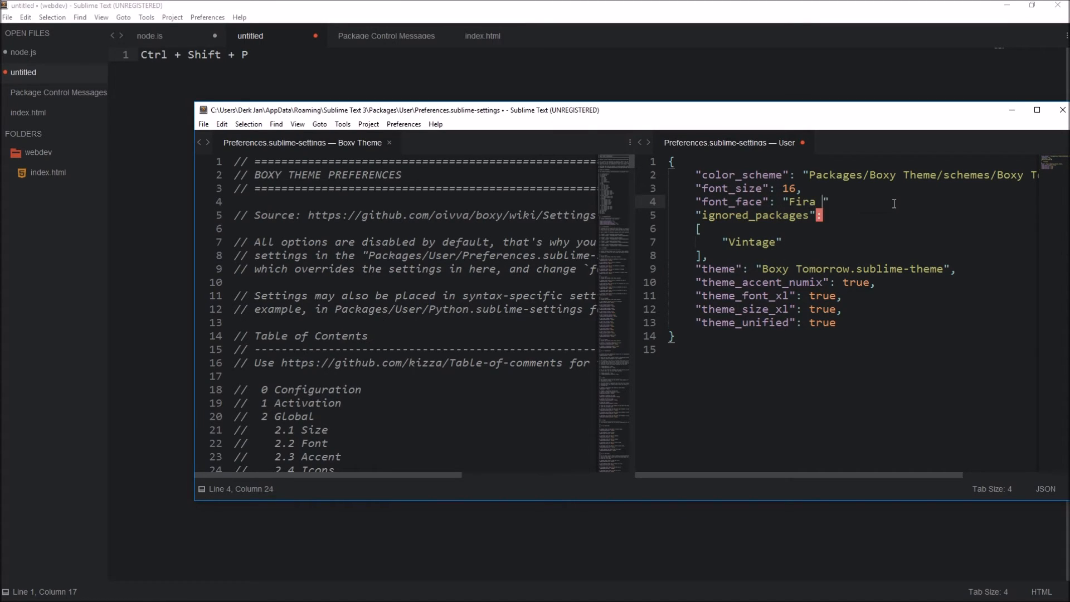
{"action": "type", "text": ","}
{"action": "key", "text": "ctrl+s"}
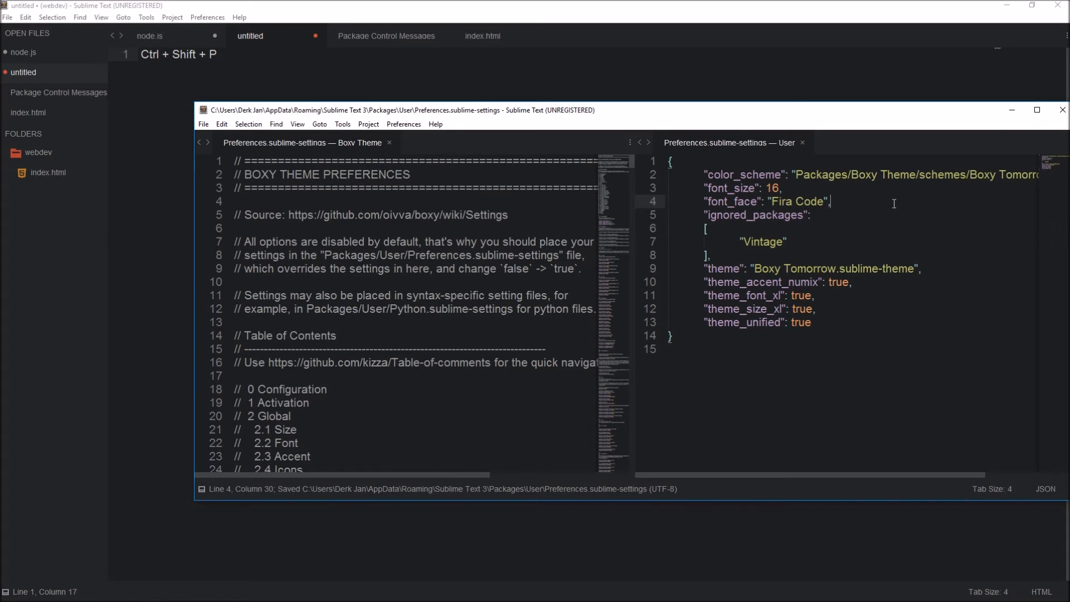
Step: Try Roboto and Arial as the font_face value in the user preferences, saving after each change
{"action": "key", "text": "ctrl+shift+Left"}
{"action": "key", "text": "ctrl+shift+Left"}
{"action": "type", "text": "Roboto"}
{"action": "key", "text": "ctrl+s"}
{"action": "key", "text": "ctrl+shift+Left"}
{"action": "type", "text": "Arial"}
{"action": "key", "text": "ctrl+s"}
Step: Remove the font_face line from the user preferences and save the file
{"action": "key", "text": "ctrl+shift+Left"}
{"action": "key", "text": "Right"}
{"action": "key", "text": "shift+Up"}
{"action": "key", "text": "BackSpace"}
{"action": "key", "text": "ctrl+s"}
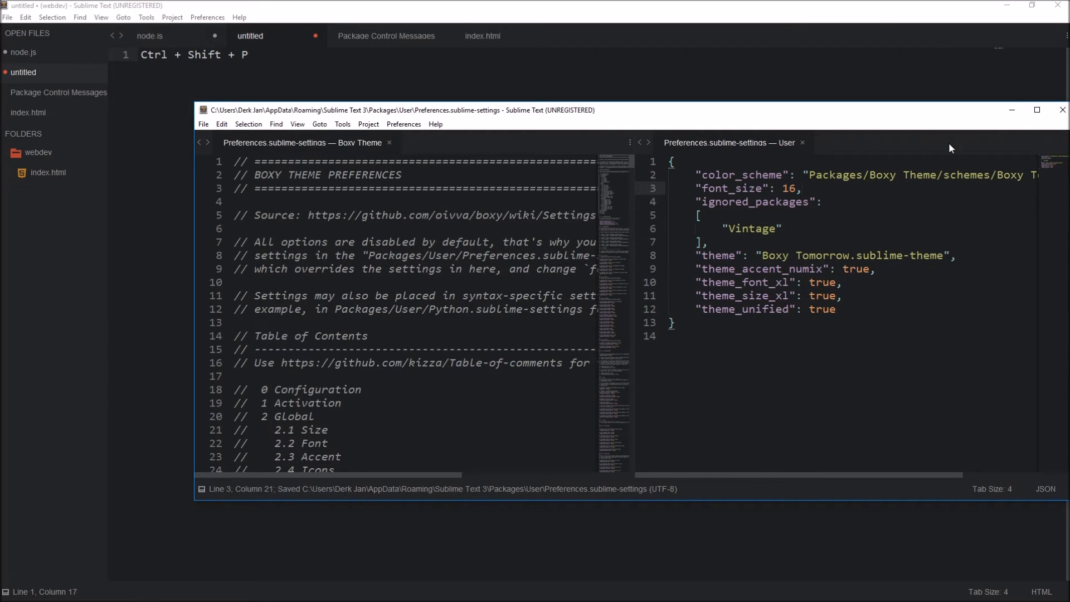
Step: Move the Boxy Theme preferences window and close it
{"action": "left_click_drag", "start_coordinate": [969, 110], "coordinate": [792, 90]}
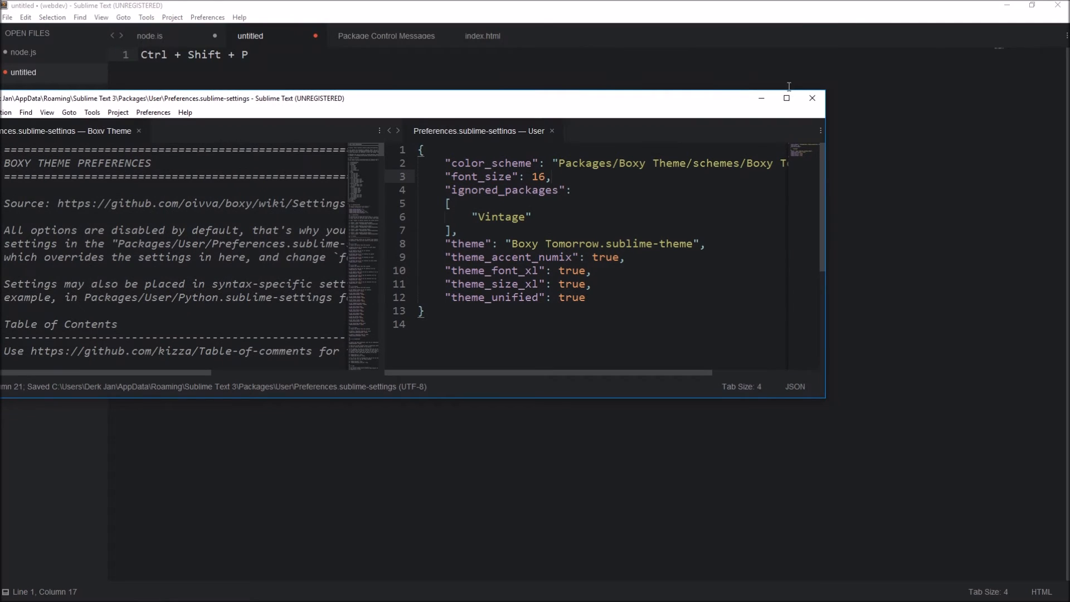
{"action": "left_click_drag", "start_coordinate": [659, 90], "coordinate": [724, 60]}
{"action": "left_click", "coordinate": [811, 68]}
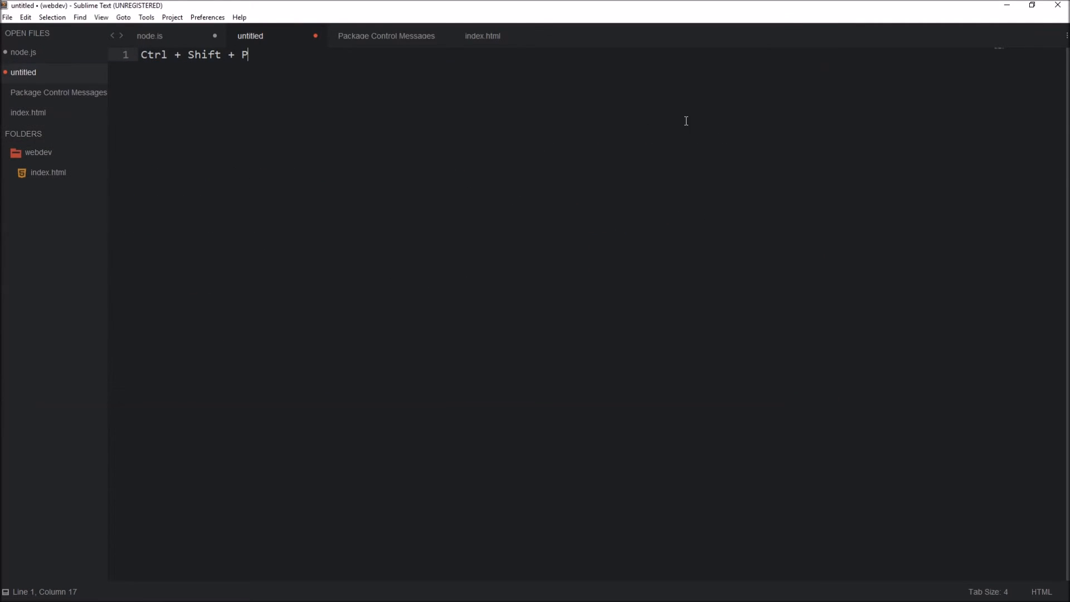
Step: Browse the packages folder and open Boxy Tomorrow.sublime-theme from the Boxy Theme Addon - Font Face folder in the editor
{"action": "key", "text": "ctrl+shift+p"}
{"action": "type", "text": "boxy"}
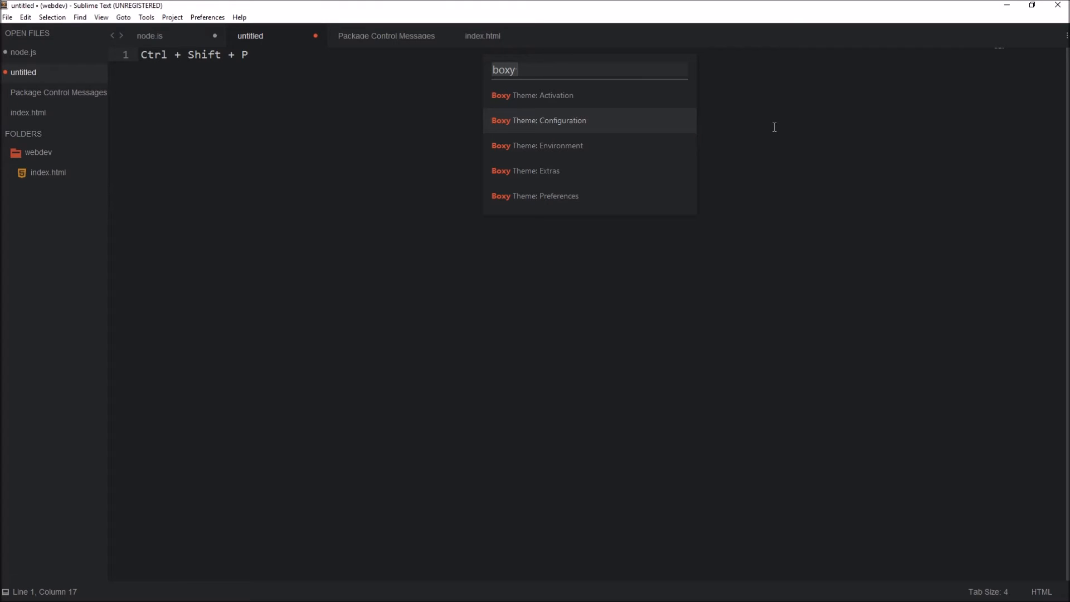
{"action": "key", "text": "BackSpace"}
{"action": "key", "text": "BackSpace"}
{"action": "key", "text": "BackSpace"}
{"action": "type", "text": "rowse"}
{"action": "key", "text": "Return"}
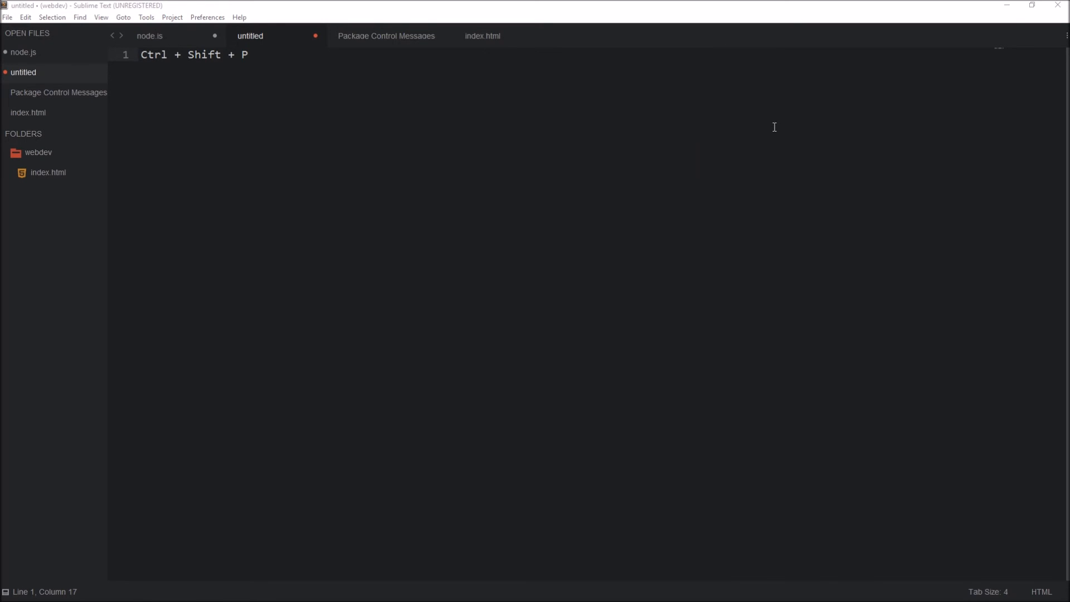
{"action": "double_click", "coordinate": [448, 264]}
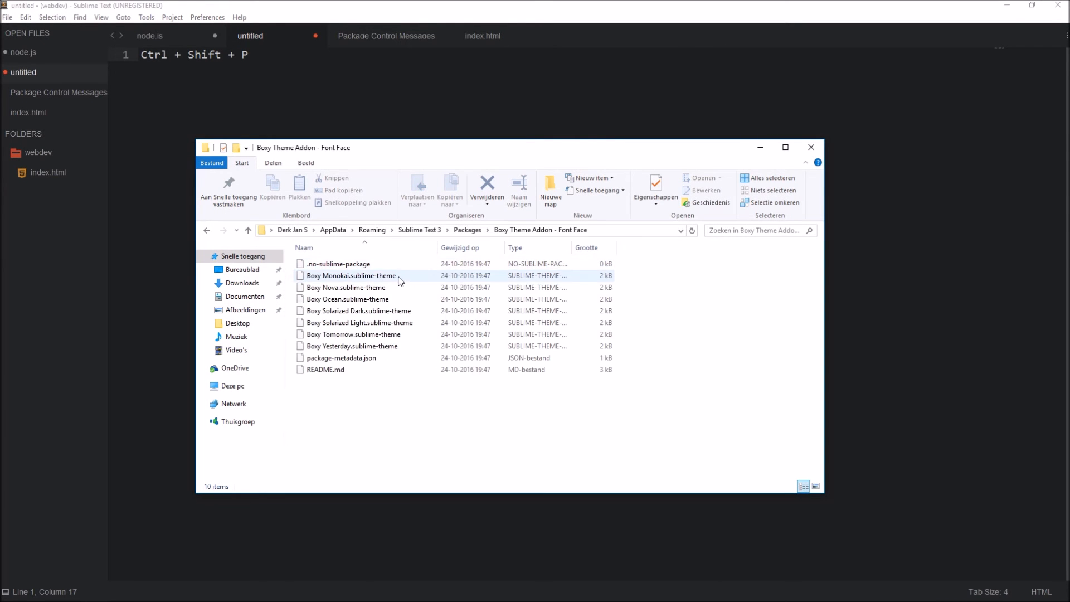
{"action": "left_click_drag", "start_coordinate": [349, 335], "coordinate": [454, 39]}
{"action": "left_click", "coordinate": [454, 102]}
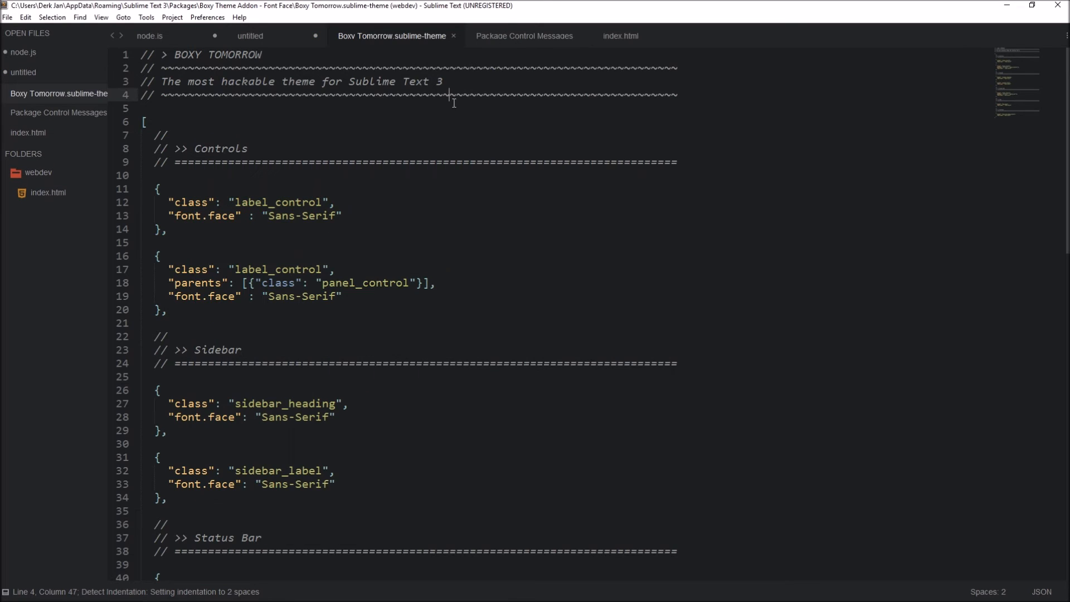
Step: Replace every Sans-Serif font.face value in Boxy Tomorrow.sublime-theme with Fira Code and save
{"action": "left_click_drag", "start_coordinate": [338, 215], "coordinate": [268, 215]}
{"action": "key", "text": "ctrl+d"}
{"action": "key", "text": "ctrl+d"}
{"action": "key", "text": "ctrl+d"}
{"action": "key", "text": "ctrl+d"}
{"action": "key", "text": "ctrl+d"}
{"action": "key", "text": "ctrl+d"}
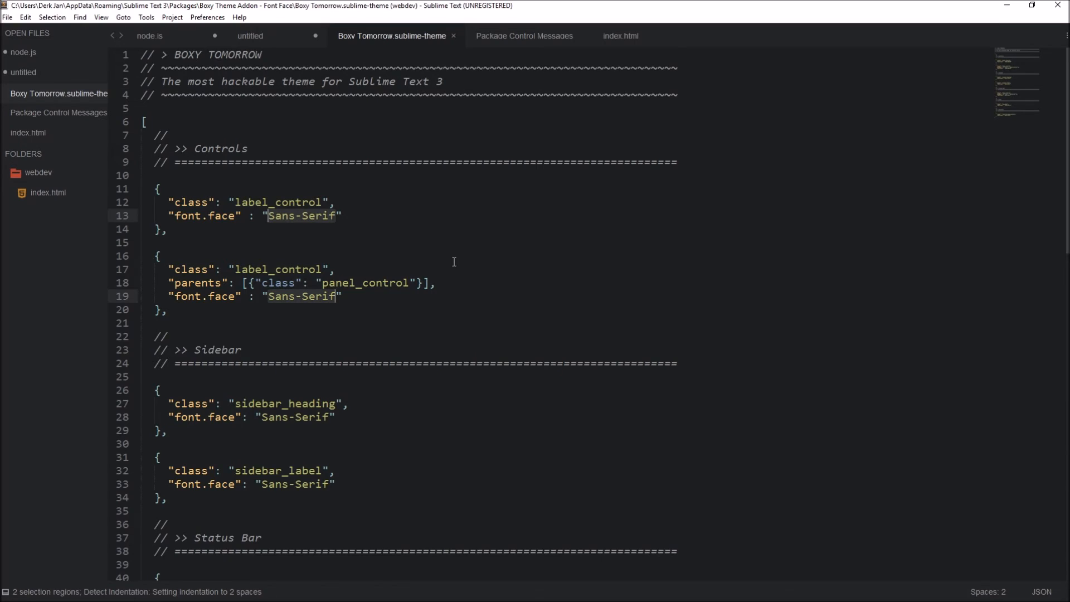
{"action": "type", "text": "Fira Code"}
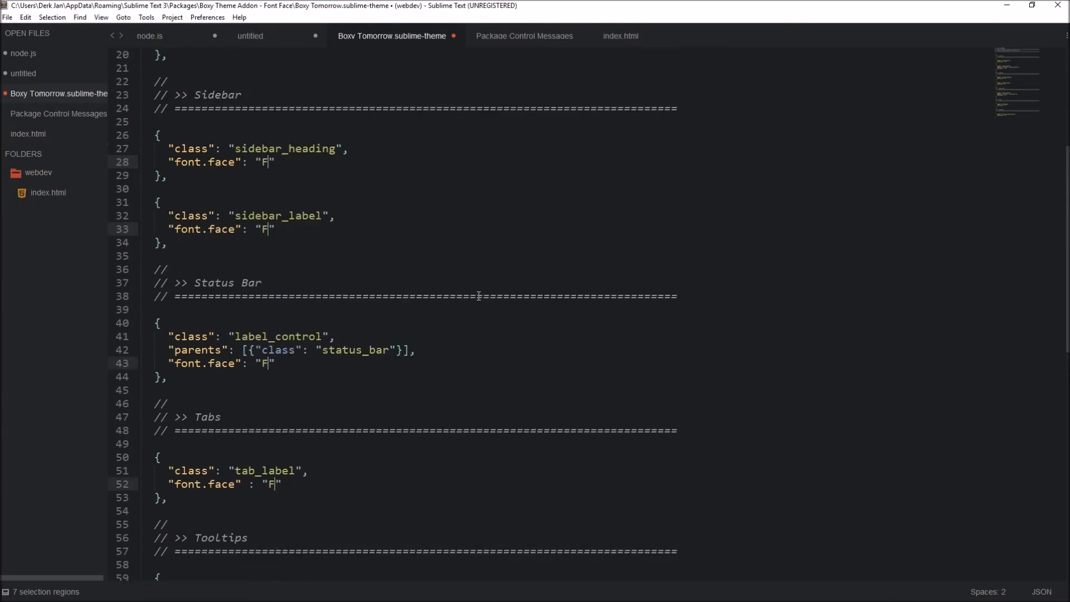
{"action": "key", "text": "ctrl+s"}
{"action": "left_click", "coordinate": [526, 109]}
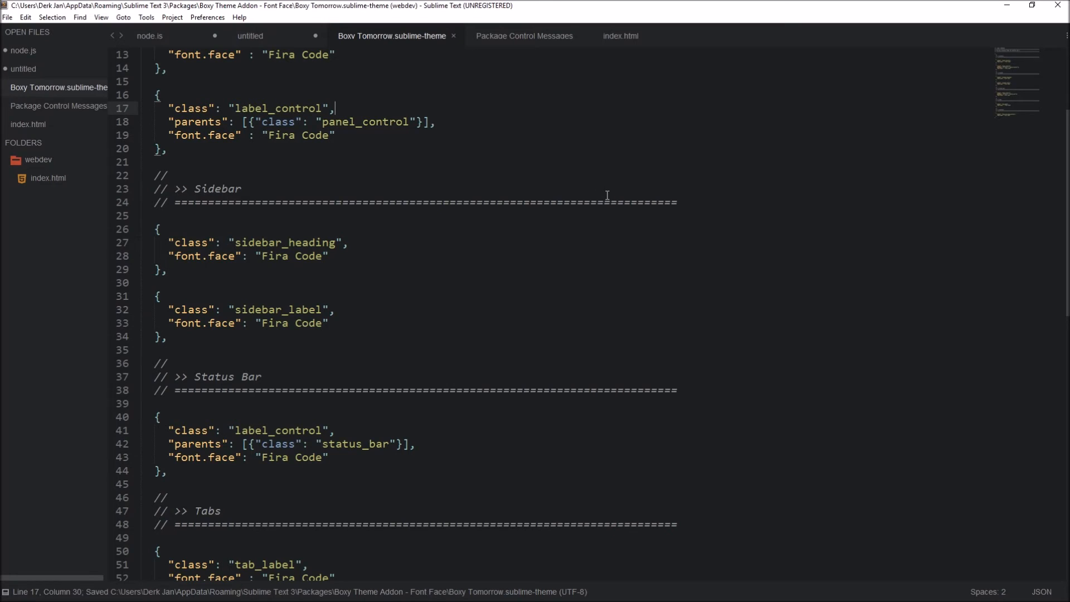
Step: Undo the Fira Code replacement in the theme file and save it
{"action": "key", "text": "ctrl+z"}
{"action": "key", "text": "ctrl+z"}
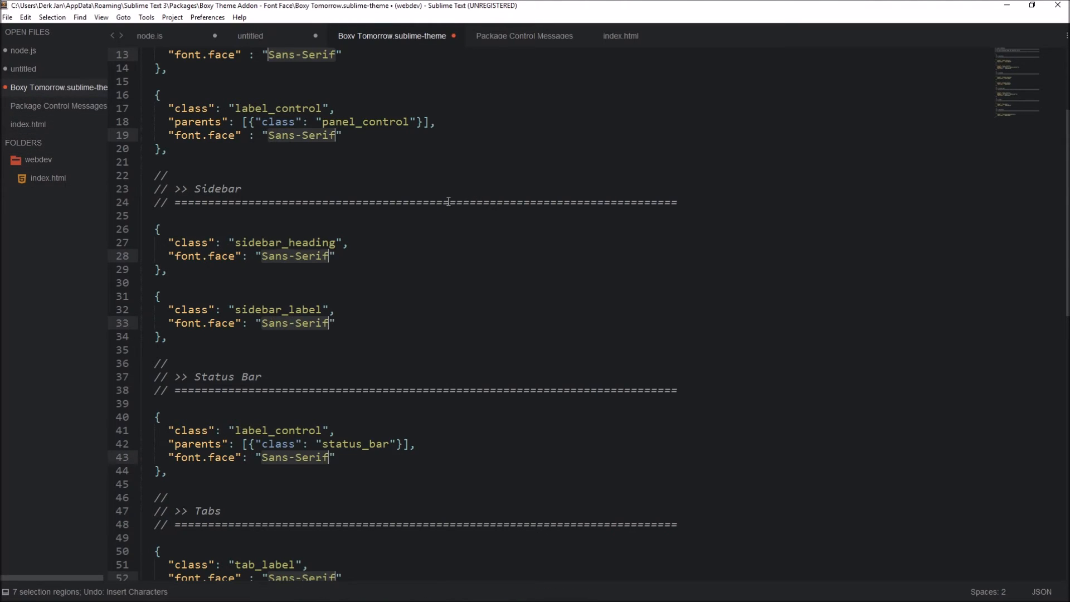
{"action": "key", "text": "ctrl+s"}
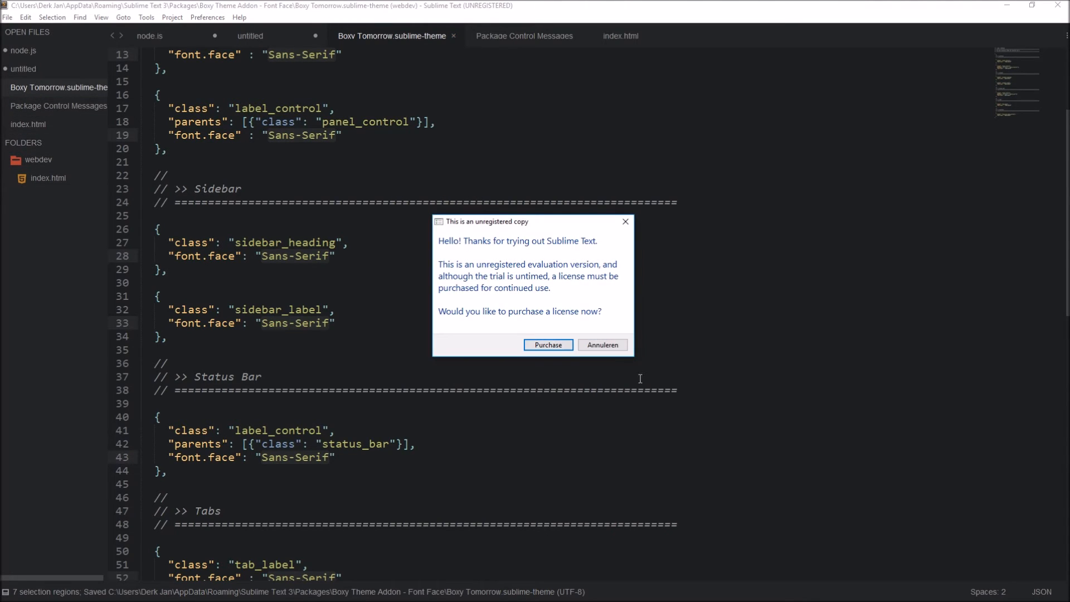
Step: Dismiss the licence purchase prompt, close the Boxy Tomorrow theme file and switch to node.js
{"action": "left_click", "coordinate": [602, 345]}
{"action": "left_click", "coordinate": [453, 36]}
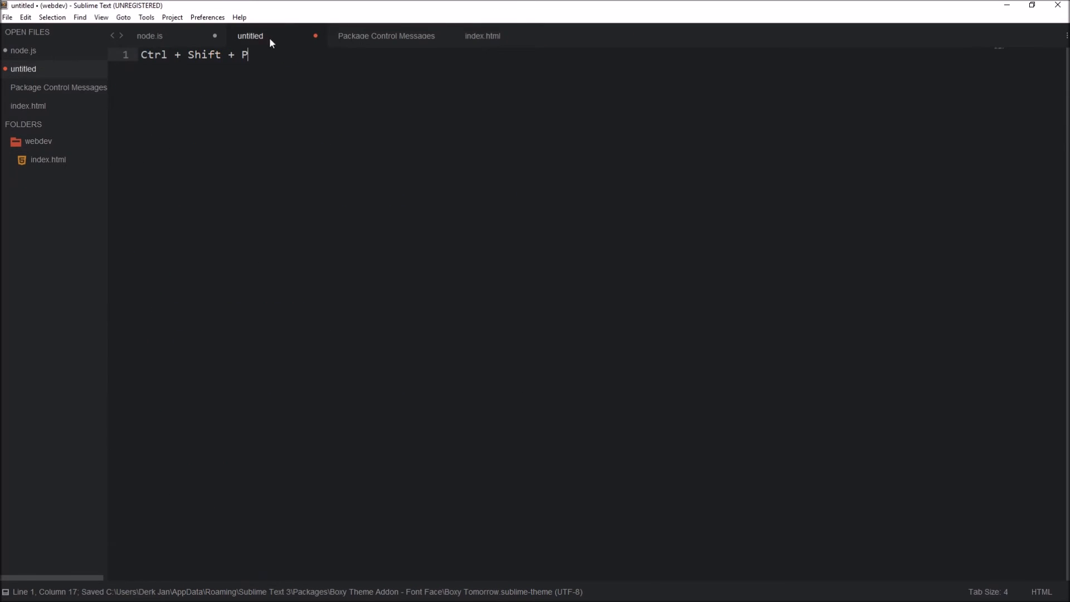
{"action": "left_click", "coordinate": [174, 34]}
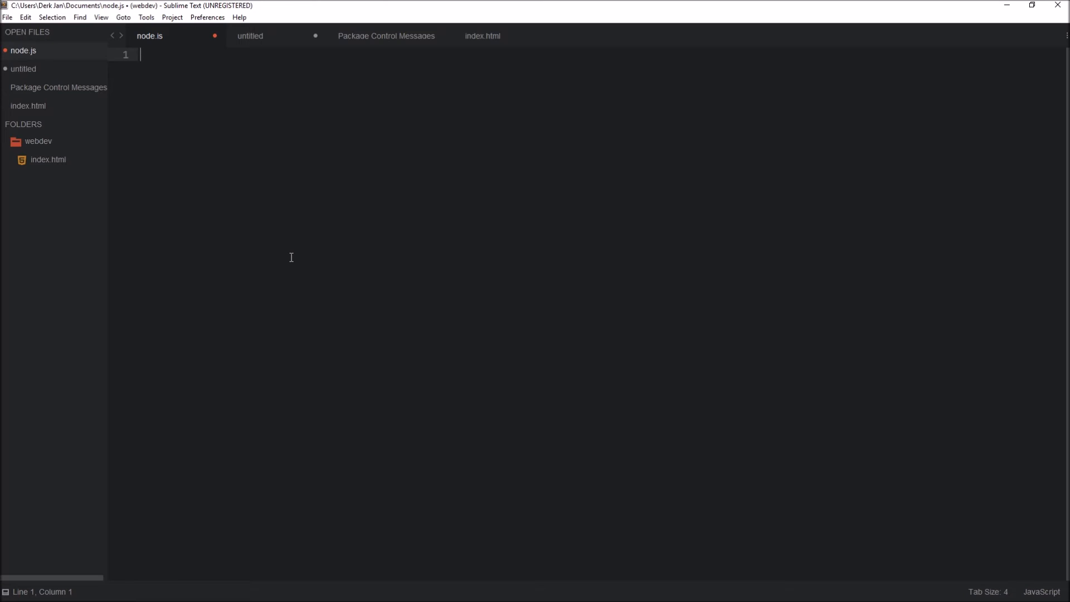
Step: Enter the sample text afaa on the first line of node.js
{"action": "type", "text": "afa"}
{"action": "key", "text": "Return"}
{"action": "type", "text": "sd"}
{"action": "key", "text": "BackSpace"}
{"action": "key", "text": "BackSpace"}
{"action": "key", "text": "BackSpace"}
{"action": "key", "text": "BackSpace"}
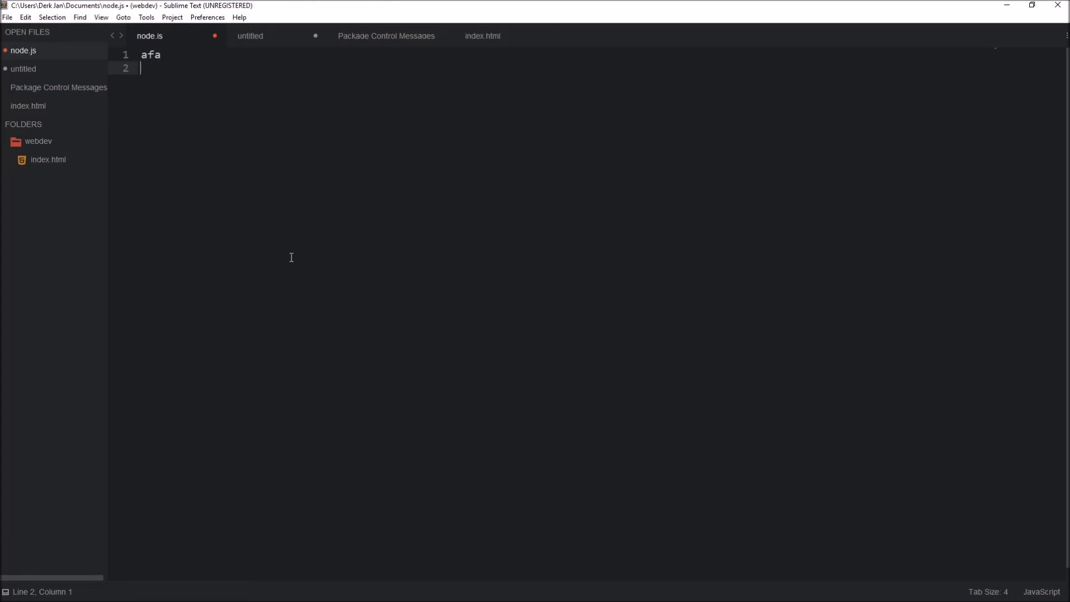
{"action": "type", "text": "a"}
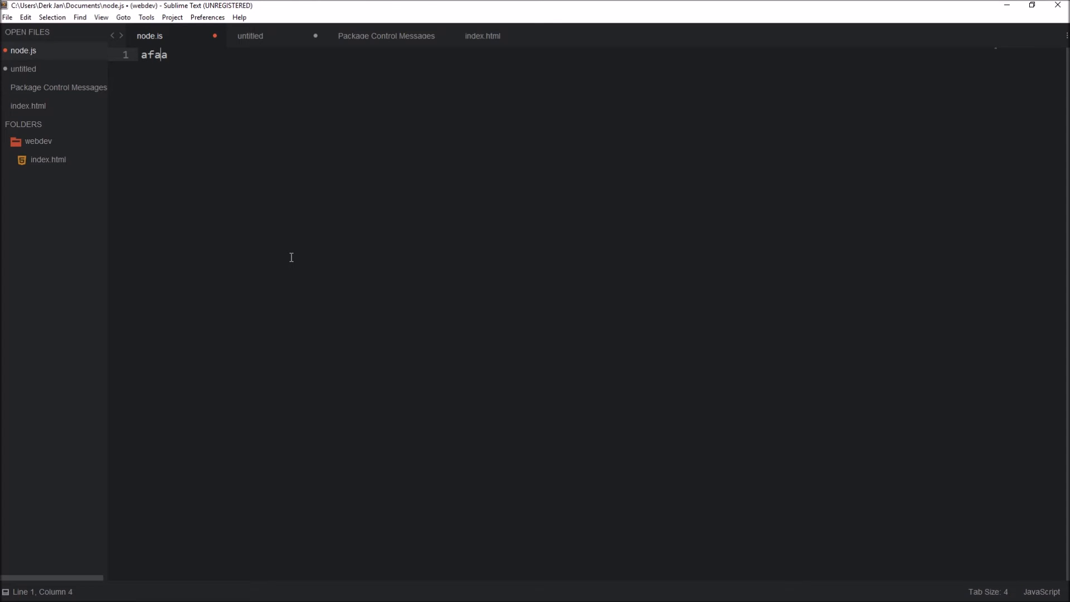
Step: Copy the afaa text and paste it repeatedly to fill node.js with many sample lines
{"action": "key", "text": "ctrl+a"}
{"action": "key", "text": "ctrl+c"}
{"action": "key", "text": "Right"}
{"action": "key", "text": "Return"}
{"action": "key", "text": "ctrl+v"}
{"action": "key", "text": "ctrl+a"}
{"action": "key", "text": "ctrl+c"}
{"action": "key", "text": "ctrl+v"}
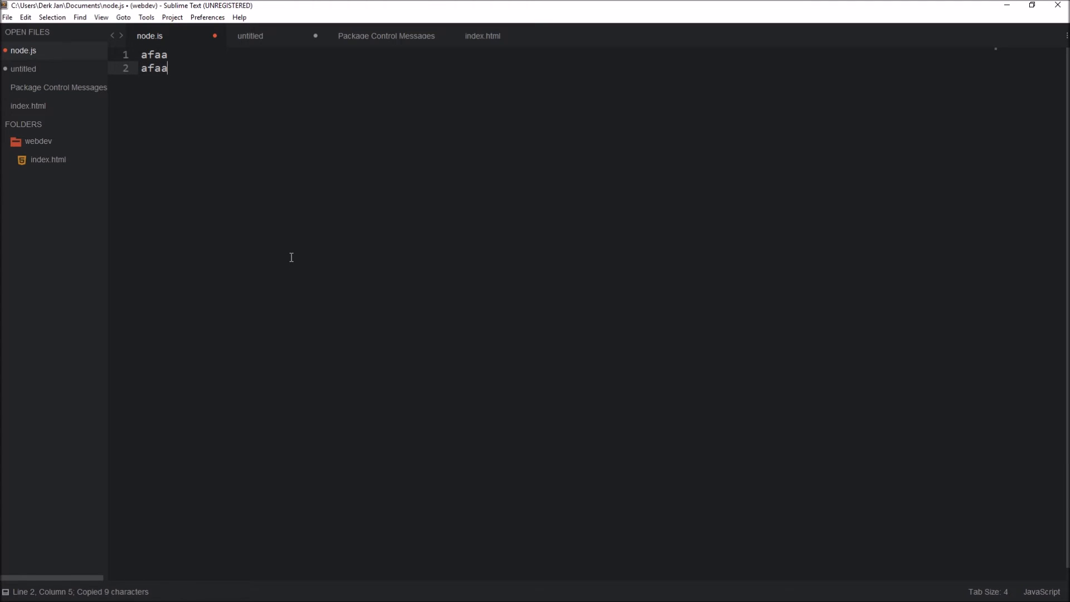
{"action": "key", "text": "ctrl+v"}
{"action": "key", "text": "ctrl+v"}
{"action": "key", "text": "ctrl+v"}
{"action": "key", "text": "ctrl+v"}
{"action": "key", "text": "ctrl+v"}
{"action": "key", "text": "ctrl+v"}
{"action": "key", "text": "ctrl+v"}
{"action": "key", "text": "ctrl+v"}
{"action": "key", "text": "ctrl+v"}
{"action": "key", "text": "ctrl+v"}
{"action": "key", "text": "ctrl+v"}
{"action": "key", "text": "ctrl+v"}
{"action": "key", "text": "ctrl+v"}
{"action": "key", "text": "ctrl+v"}
{"action": "key", "text": "ctrl+v"}
{"action": "key", "text": "ctrl+v"}
{"action": "key", "text": "ctrl+v"}
{"action": "key", "text": "ctrl+v"}
{"action": "key", "text": "ctrl+v"}
{"action": "key", "text": "ctrl+v"}
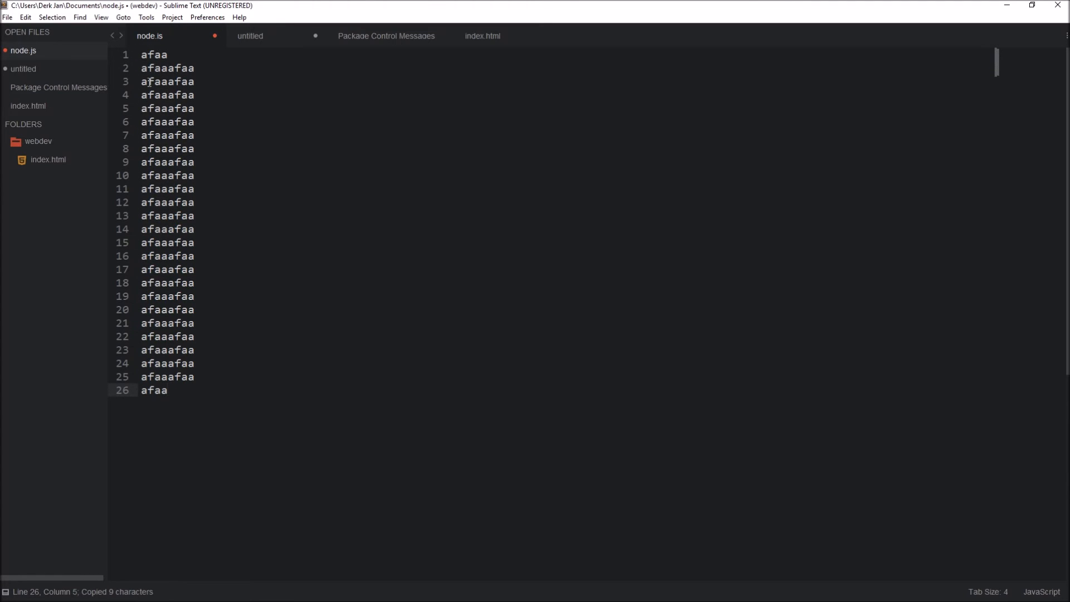
Step: Select afa on line 2 and add its following occurrences to the multiple selection
{"action": "left_click_drag", "start_coordinate": [164, 68], "coordinate": [141, 68]}
{"action": "key", "text": "ctrl+d"}
{"action": "key", "text": "ctrl+d"}
{"action": "key", "text": "ctrl+d"}
{"action": "key", "text": "ctrl+d"}
{"action": "key", "text": "ctrl+d"}
{"action": "key", "text": "ctrl+d"}
{"action": "key", "text": "ctrl+d"}
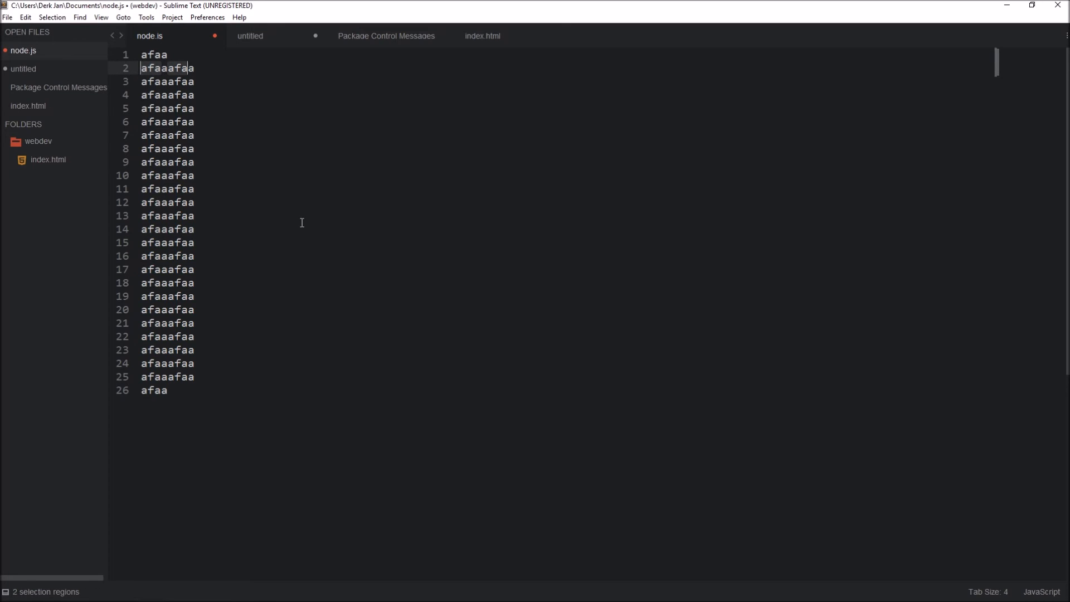
{"action": "key", "text": "ctrl+d"}
{"action": "key", "text": "ctrl+d"}
{"action": "key", "text": "ctrl+d"}
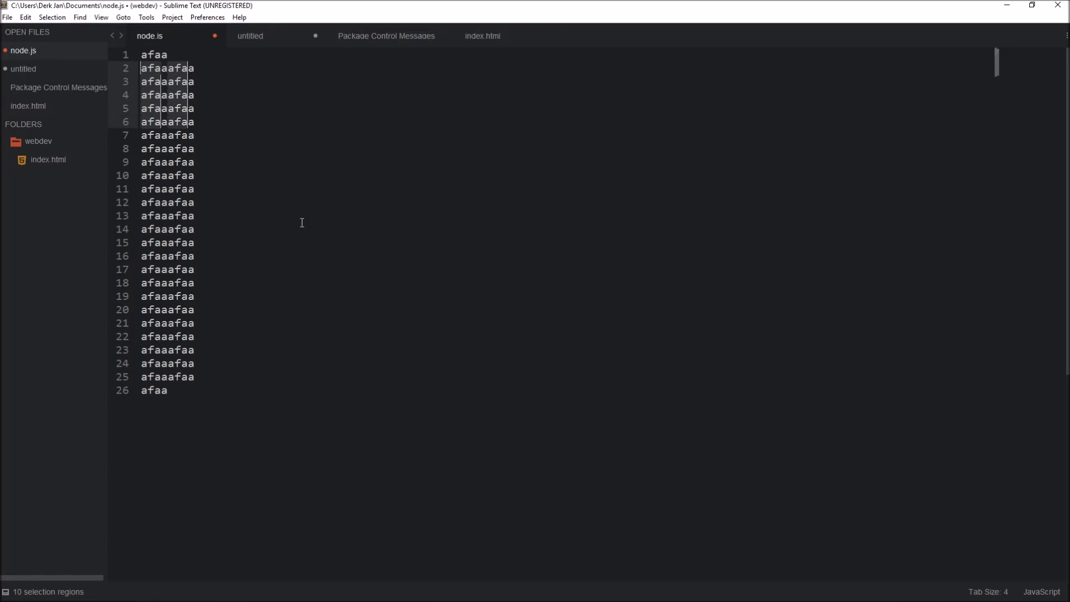
Step: Replace the entire contents of node.js with html and try to expand it as a snippet
{"action": "key", "text": "ctrl+a"}
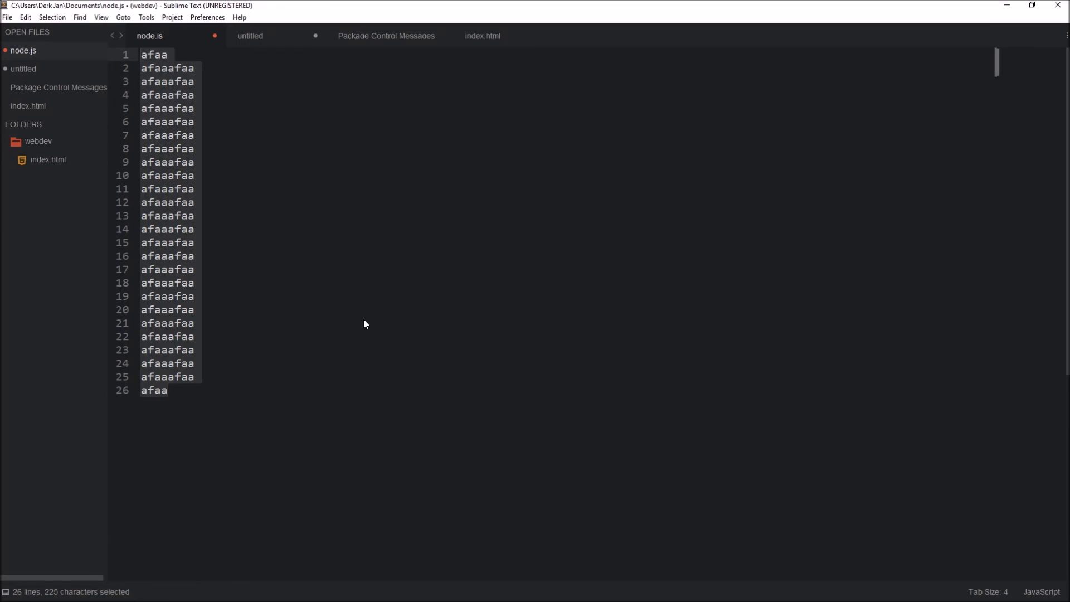
{"action": "type", "text": "html"}
{"action": "key", "text": "Tab"}
{"action": "key", "text": "ctrl+z"}
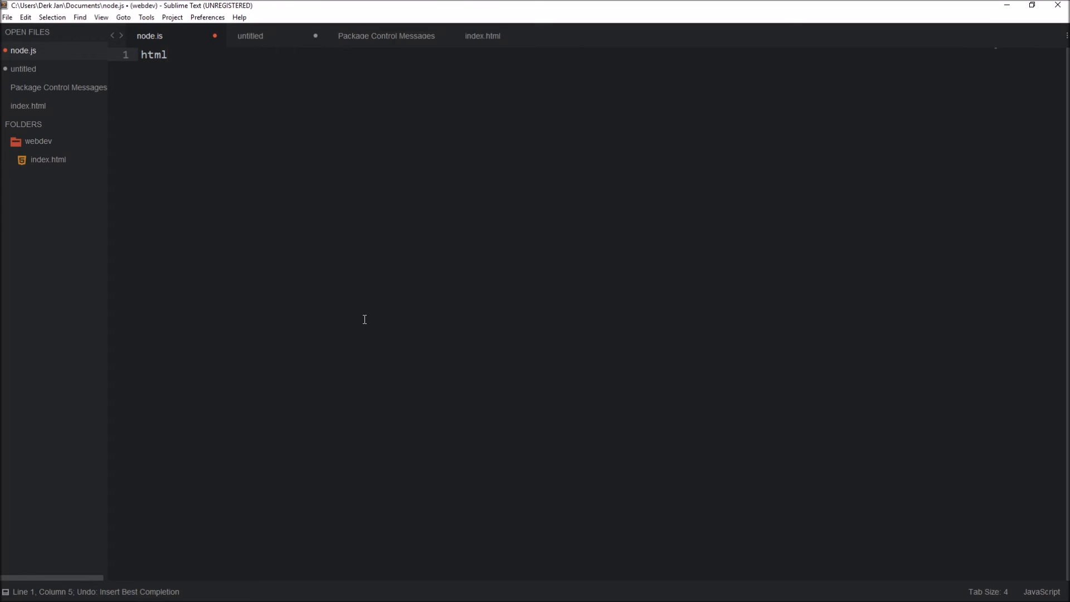
{"action": "key", "text": "ctrl+shift+p"}
{"action": "type", "text": "html"}
{"action": "key", "text": "Return"}
{"action": "key", "text": "Tab"}
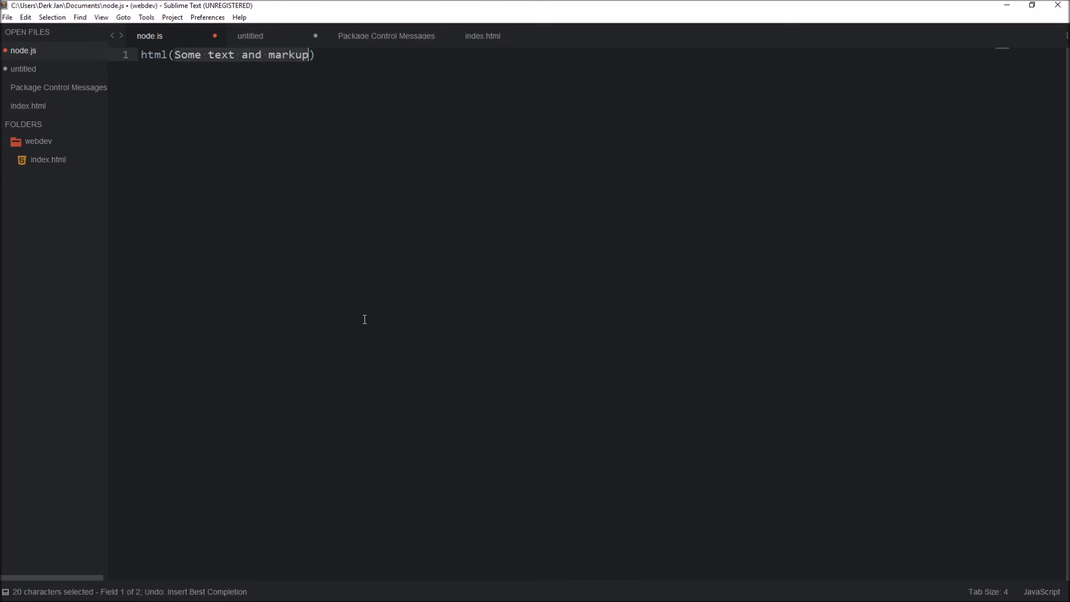
{"action": "key", "text": "ctrl+z"}
Step: Set the syntax of node.js to HTML through the command palette
{"action": "key", "text": "ctrl+shift+p"}
{"action": "type", "text": "html"}
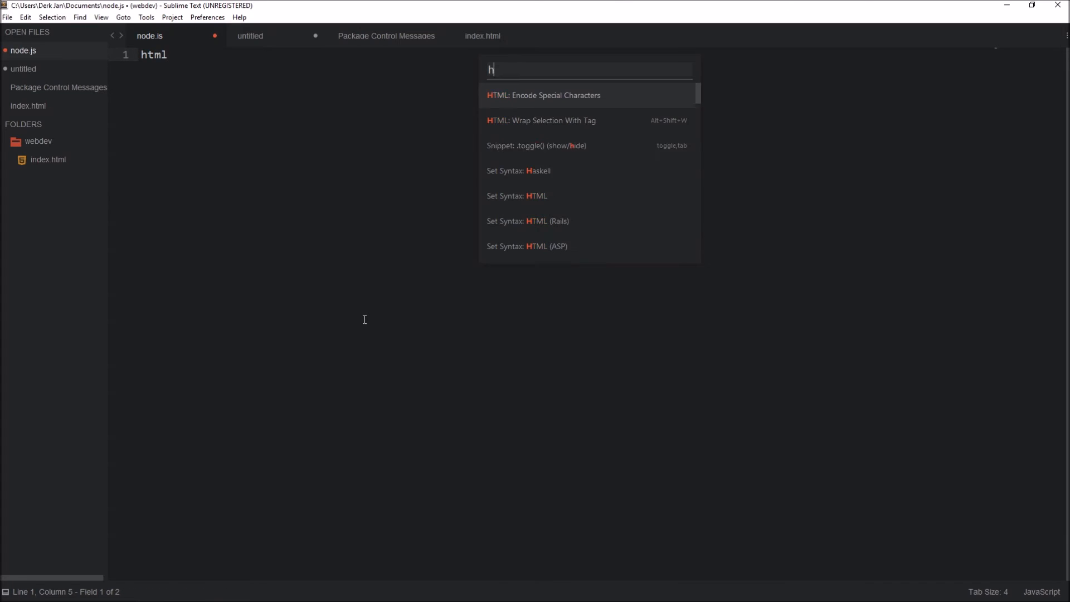
{"action": "key", "text": "Down"}
{"action": "key", "text": "Down"}
{"action": "key", "text": "Return"}
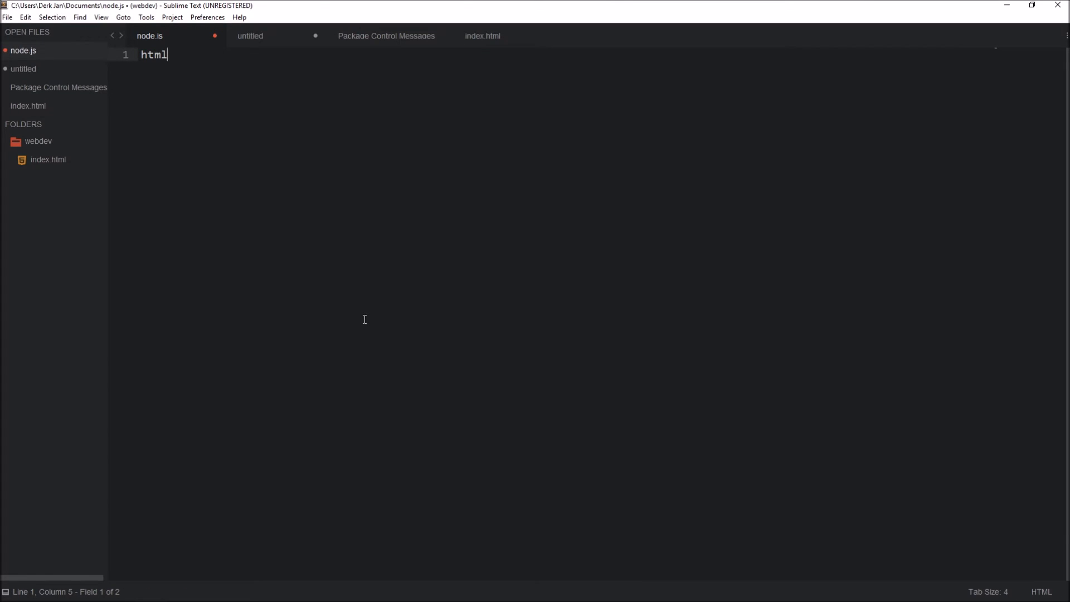
Step: Expand html into the basic HTML document skeleton and place the cursor on the empty line inside body
{"action": "key", "text": "Tab"}
{"action": "key", "text": "Down"}
{"action": "key", "text": "Down"}
{"action": "key", "text": "Down"}
{"action": "key", "text": "Up"}
{"action": "key", "text": "Down"}
Step: Enter div.class#id inside the body and try to expand it into a tag
{"action": "type", "text": "div."}
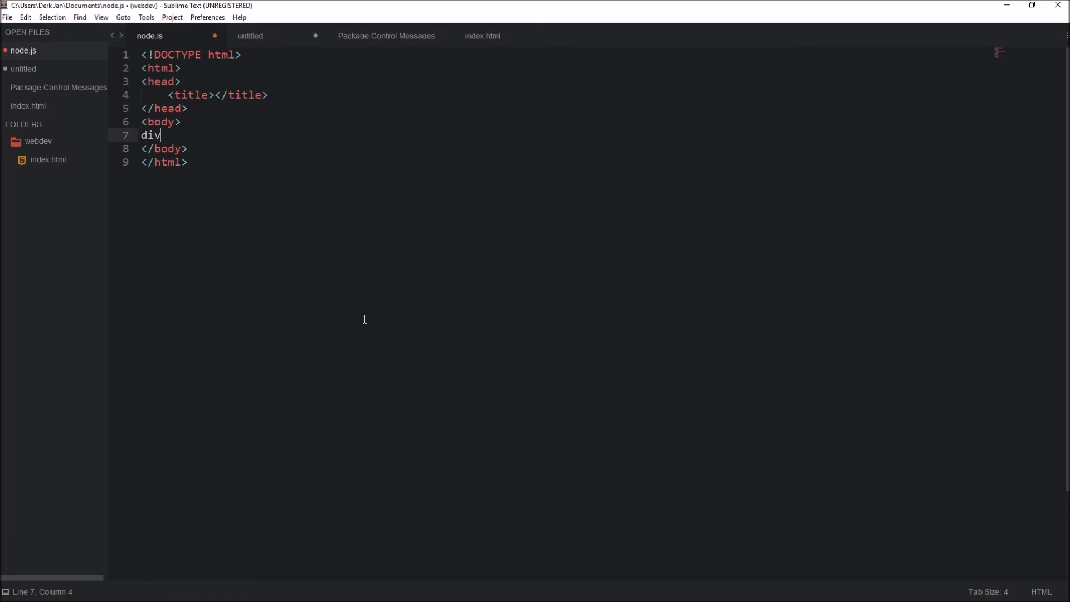
{"action": "key", "text": "BackSpace"}
{"action": "key", "text": "BackSpace"}
{"action": "key", "text": "BackSpace"}
{"action": "key", "text": "BackSpace"}
{"action": "type", "text": "div."}
{"action": "type", "text": "class"}
{"action": "type", "text": "#id"}
{"action": "key", "text": "Tab"}
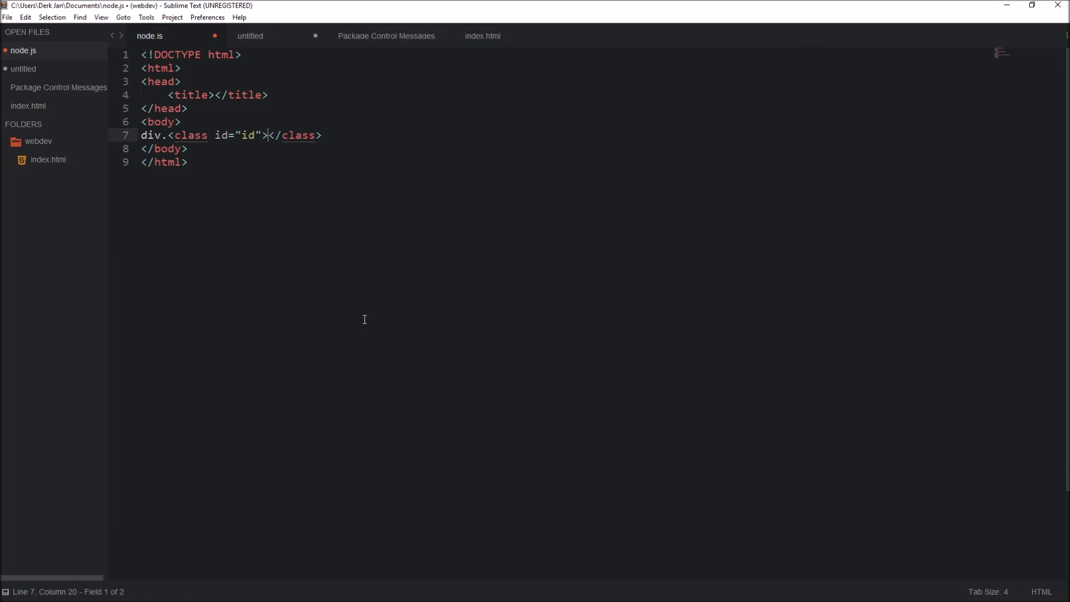
Step: Undo the expansion, reduce the abbreviation to div.class, and expand it into a div with an added id attribute
{"action": "key", "text": "ctrl+z"}
{"action": "key", "text": "BackSpace"}
{"action": "key", "text": "BackSpace"}
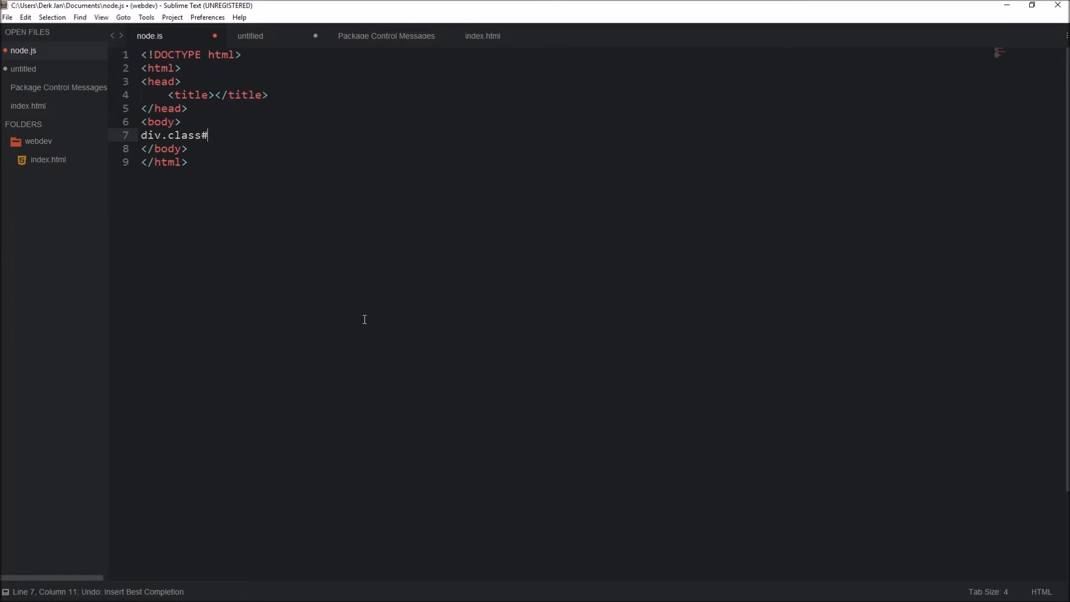
{"action": "key", "text": "BackSpace"}
{"action": "key", "text": "Tab"}
{"action": "key", "text": "Left"}
{"action": "type", "text": "id=\"\""}
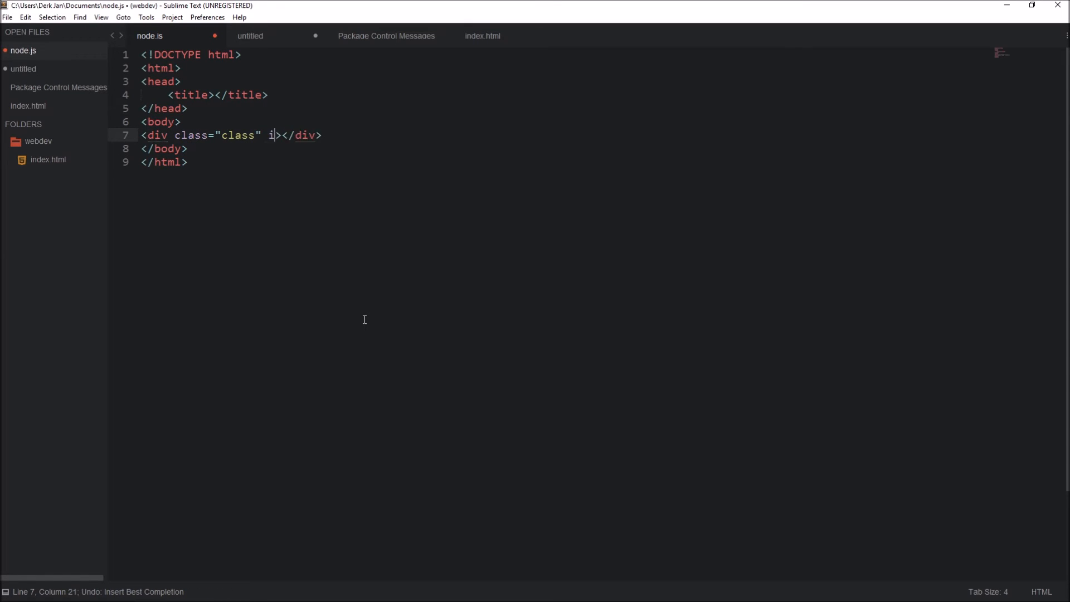
Step: Remove the id attribute from the div and clear all the HTML code from node.js
{"action": "key", "text": "shift+Left"}
{"action": "key", "text": "shift+Left"}
{"action": "key", "text": "shift+Left"}
{"action": "key", "text": "shift+Left"}
{"action": "key", "text": "shift+Left"}
{"action": "key", "text": "shift+Left"}
{"action": "key", "text": "shift+Left"}
{"action": "key", "text": "shift+Left"}
{"action": "key", "text": "shift+Left"}
{"action": "key", "text": "shift+Left"}
{"action": "key", "text": "shift+Left"}
{"action": "key", "text": "shift+Left"}
{"action": "key", "text": "shift+Left"}
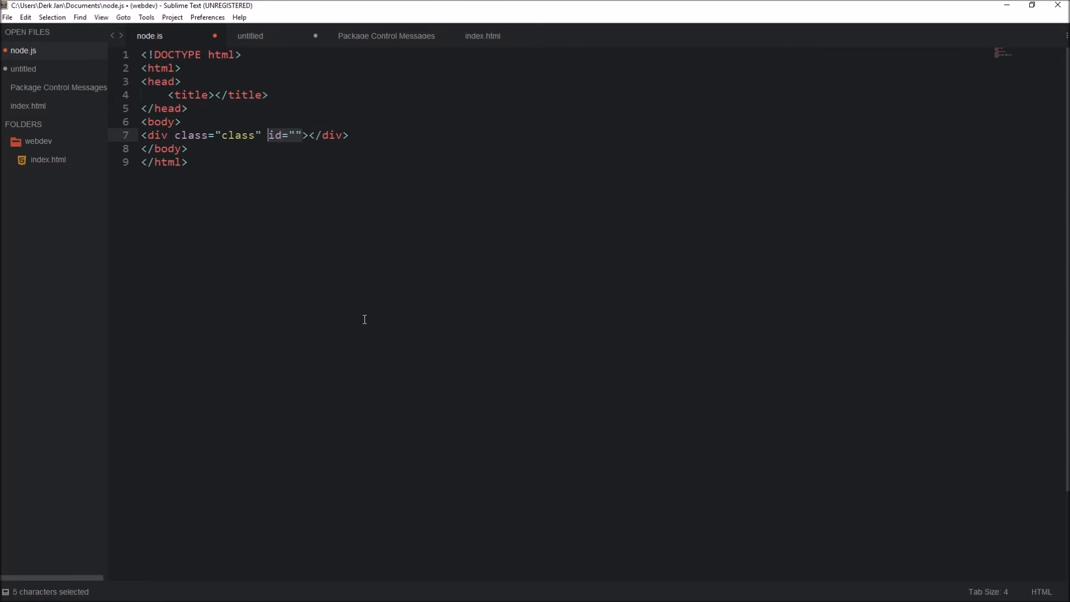
{"action": "key", "text": "BackSpace"}
{"action": "key", "text": "BackSpace"}
{"action": "key", "text": "BackSpace"}
{"action": "key", "text": "BackSpace"}
{"action": "key", "text": "BackSpace"}
{"action": "key", "text": "BackSpace"}
{"action": "key", "text": "BackSpace"}
{"action": "key", "text": "End"}
{"action": "key", "text": "shift+Up"}
{"action": "key", "text": "BackSpace"}
{"action": "key", "text": "ctrl+a"}
{"action": "key", "text": "BackSpace"}
Step: Set the syntax of node.js to JavaScript and expand ready into the jQuery document-ready function
{"action": "key", "text": "ctrl+shift+p"}
{"action": "type", "text": "java"}
{"action": "key", "text": "Return"}
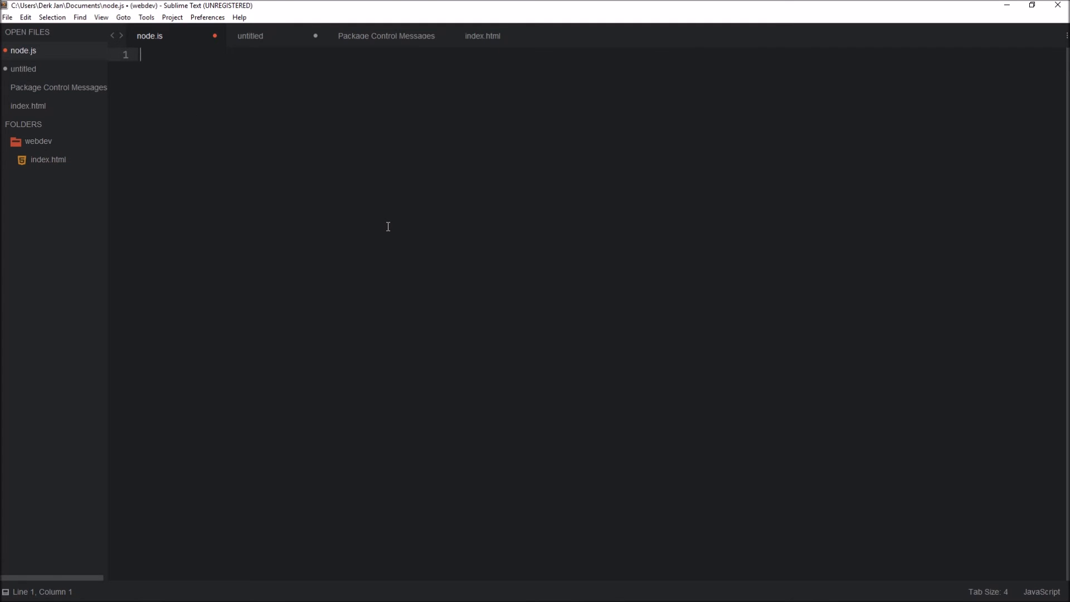
{"action": "type", "text": "ready"}
{"action": "key", "text": "Return"}
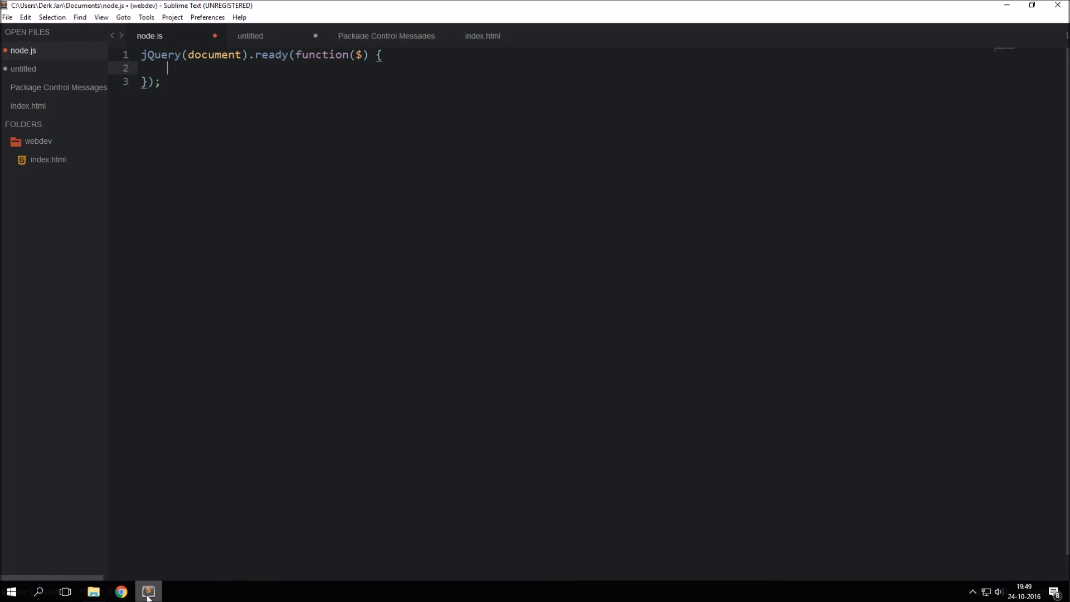
Step: Switch to Chrome, search Google for atom, and open the Atom editor's website
{"action": "left_click", "coordinate": [148, 590]}
{"action": "left_click", "coordinate": [124, 594]}
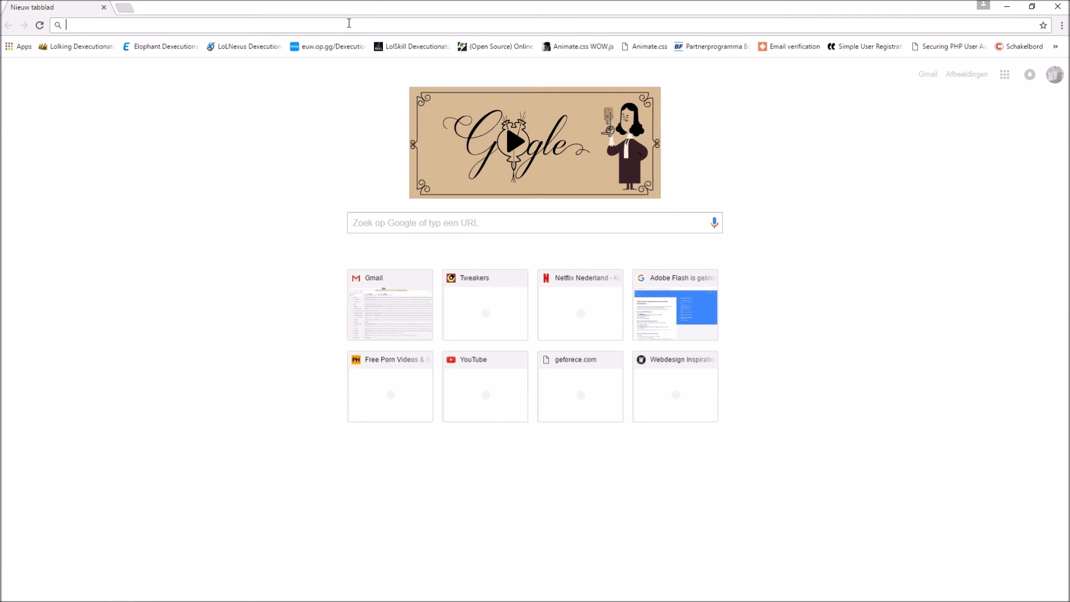
{"action": "type", "text": "atom"}
{"action": "key", "text": "Return"}
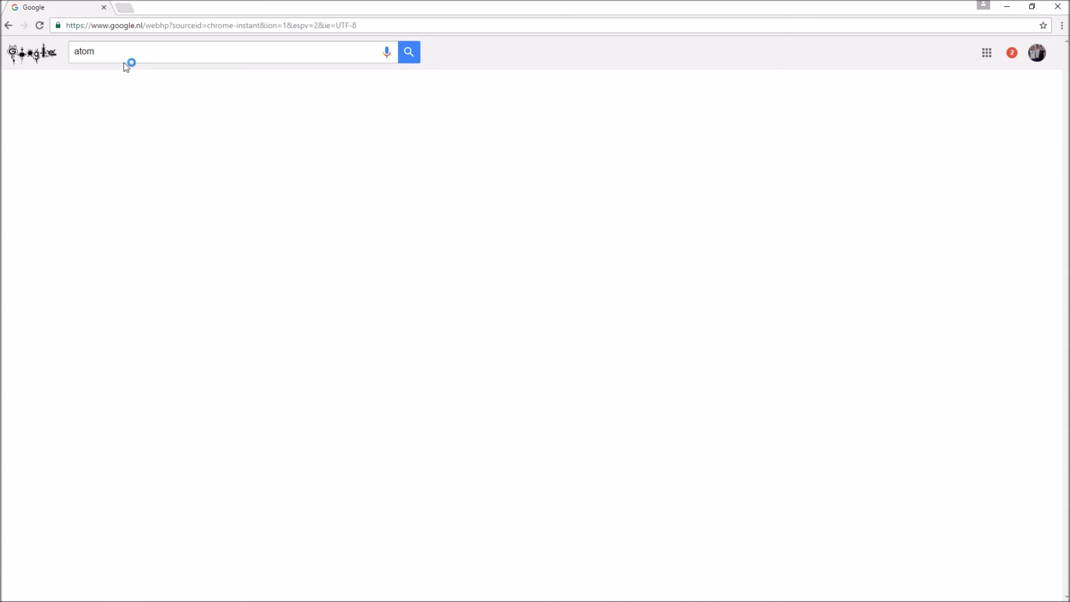
{"action": "left_click", "coordinate": [93, 137]}
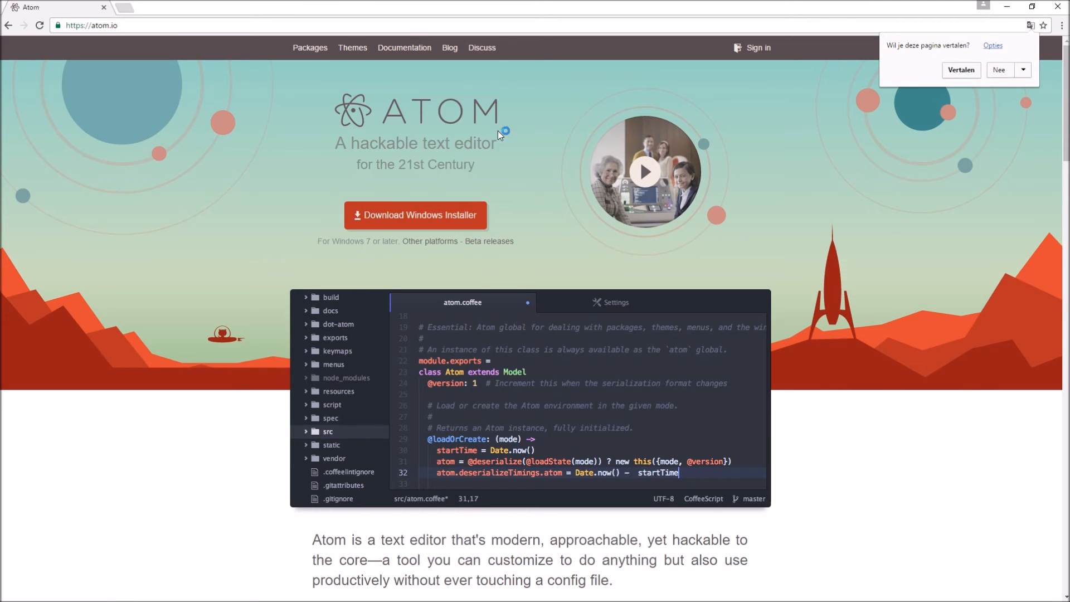
Step: Search for atom code editor, open the atom.io result, and download the Windows installer
{"action": "left_click", "coordinate": [327, 25]}
{"action": "type", "text": "atom t"}
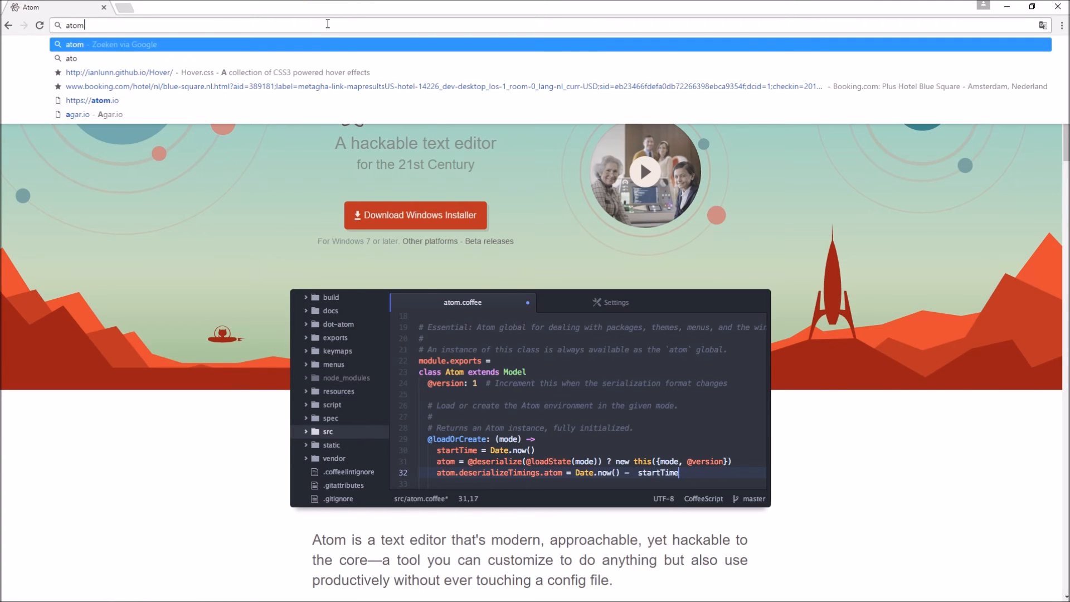
{"action": "key", "text": "BackSpace"}
{"action": "type", "text": "code editor"}
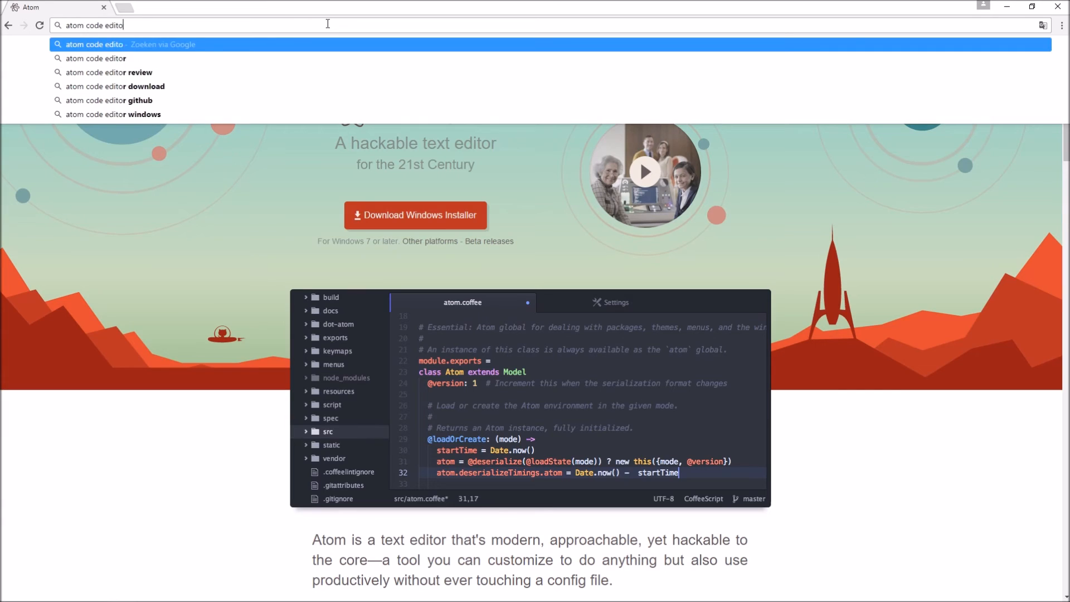
{"action": "key", "text": "Return"}
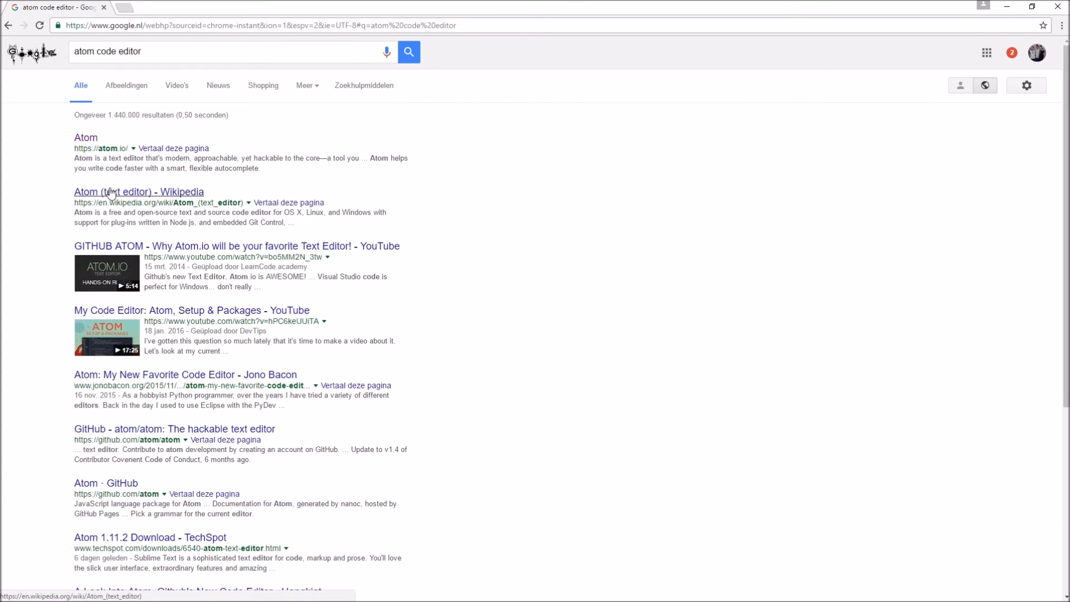
{"action": "left_click", "coordinate": [85, 138]}
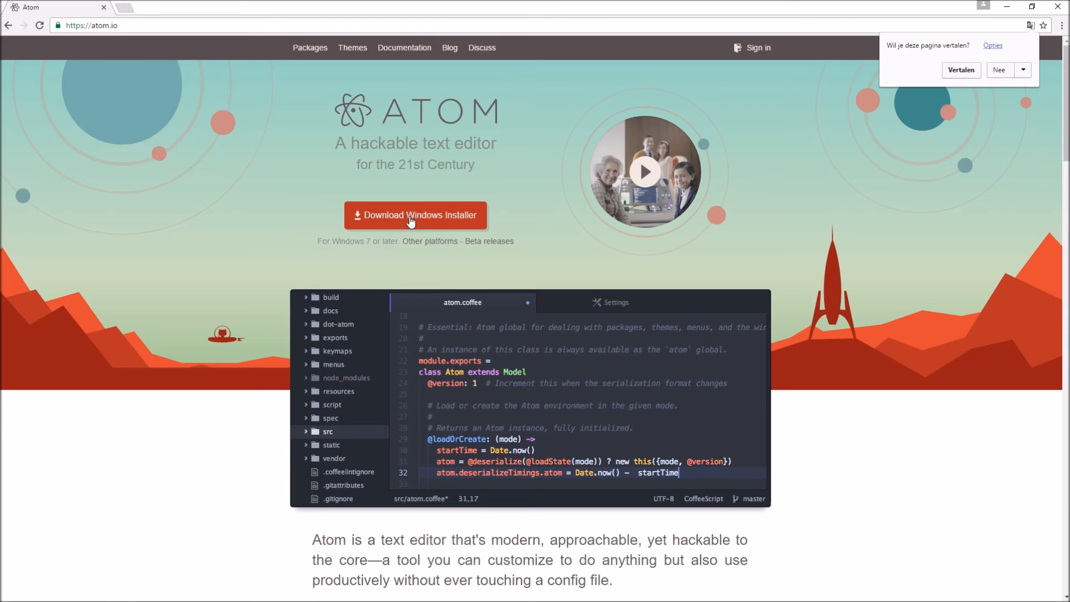
{"action": "left_click", "coordinate": [400, 219]}
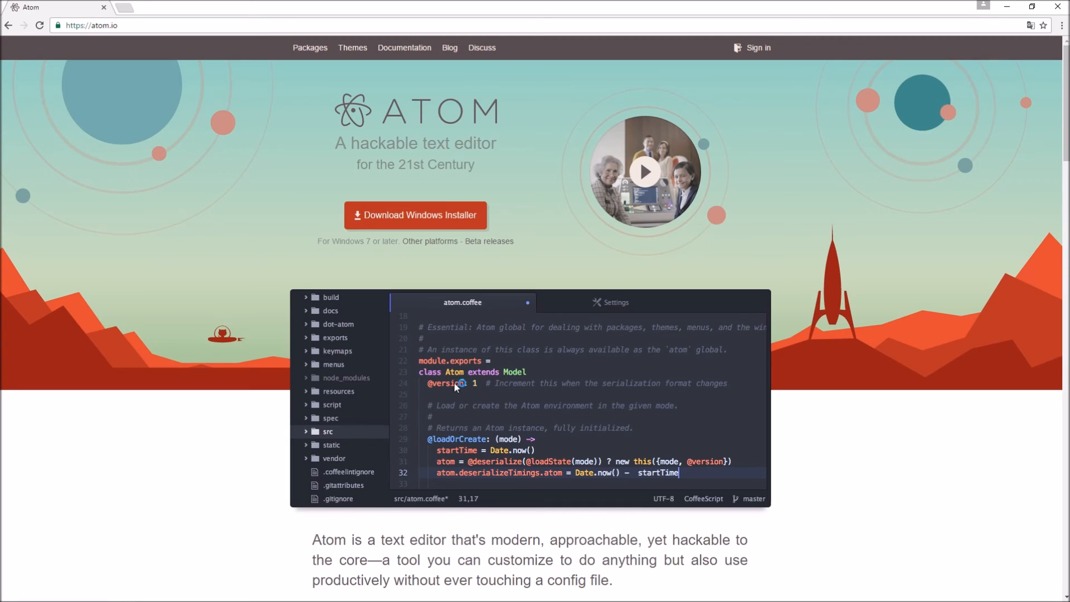
Step: Switch back to Sublime Text and clear the jQuery function from node.js
{"action": "left_click", "coordinate": [148, 593]}
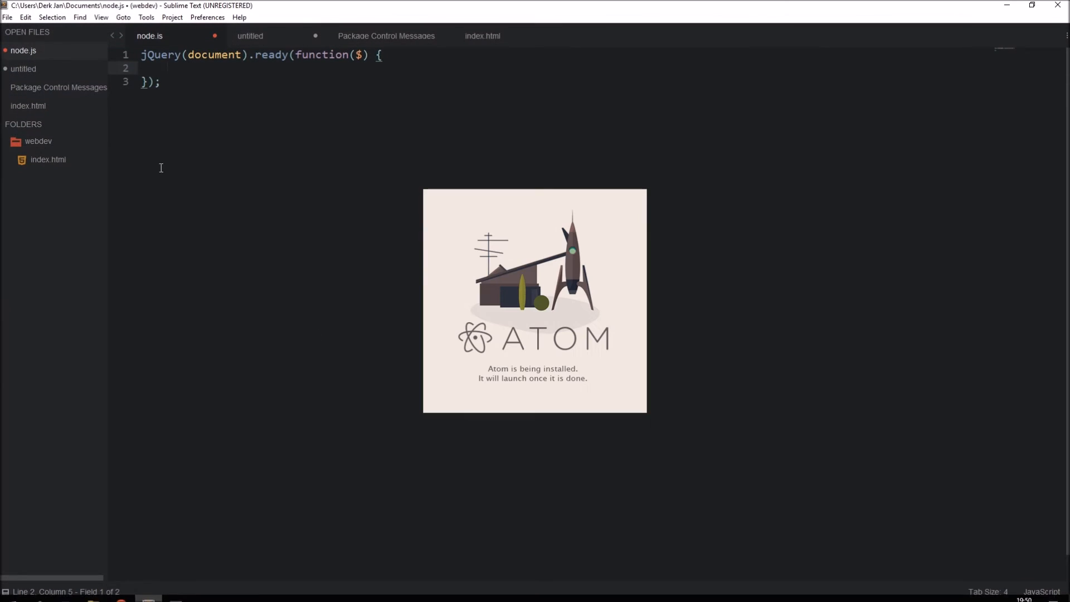
{"action": "key", "text": "ctrl+a"}
{"action": "key", "text": "BackSpace"}
Step: Run Package Control: Install Package from the command palette, find sftp, and install the SFTP package
{"action": "key", "text": "ctrl+shift+p"}
{"action": "type", "text": "insyt"}
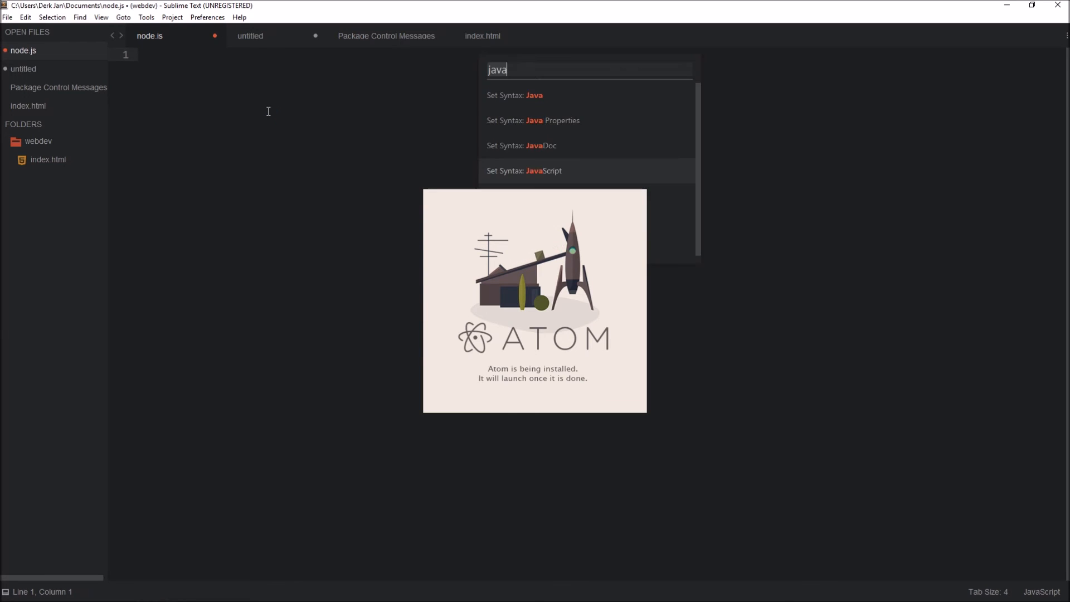
{"action": "type", "text": "al"}
{"action": "key", "text": "BackSpace"}
{"action": "key", "text": "BackSpace"}
{"action": "key", "text": "BackSpace"}
{"action": "key", "text": "BackSpace"}
{"action": "type", "text": "tall"}
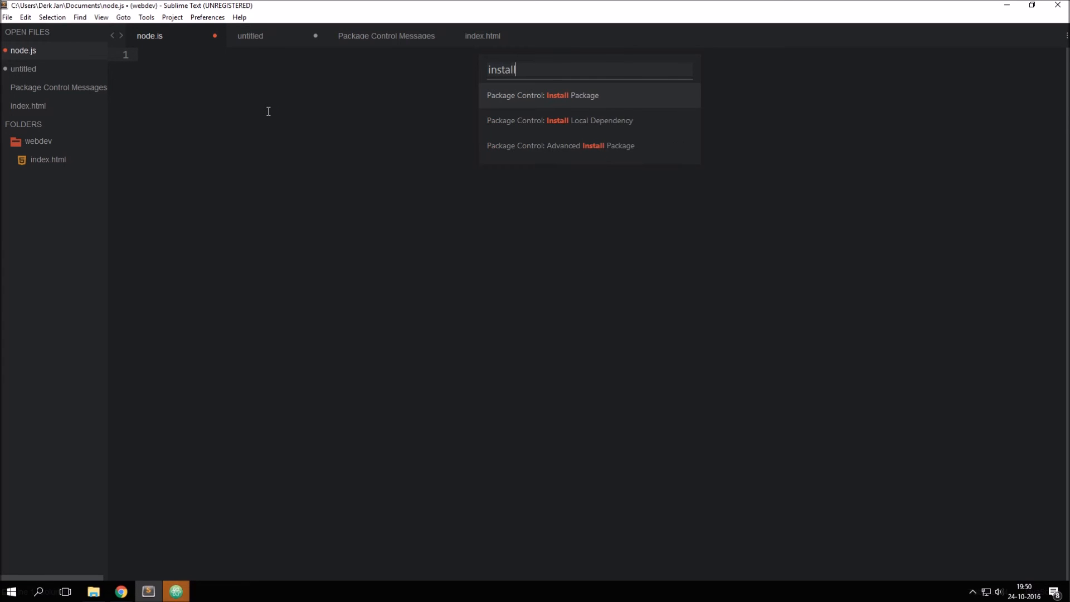
{"action": "key", "text": "Return"}
{"action": "type", "text": "sftp"}
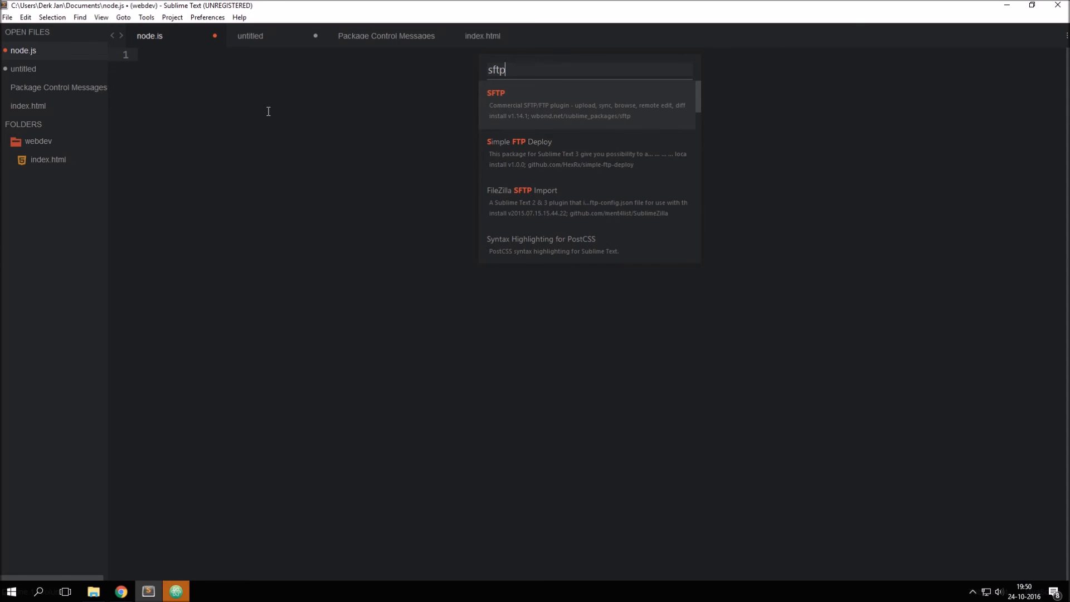
{"action": "key", "text": "Return"}
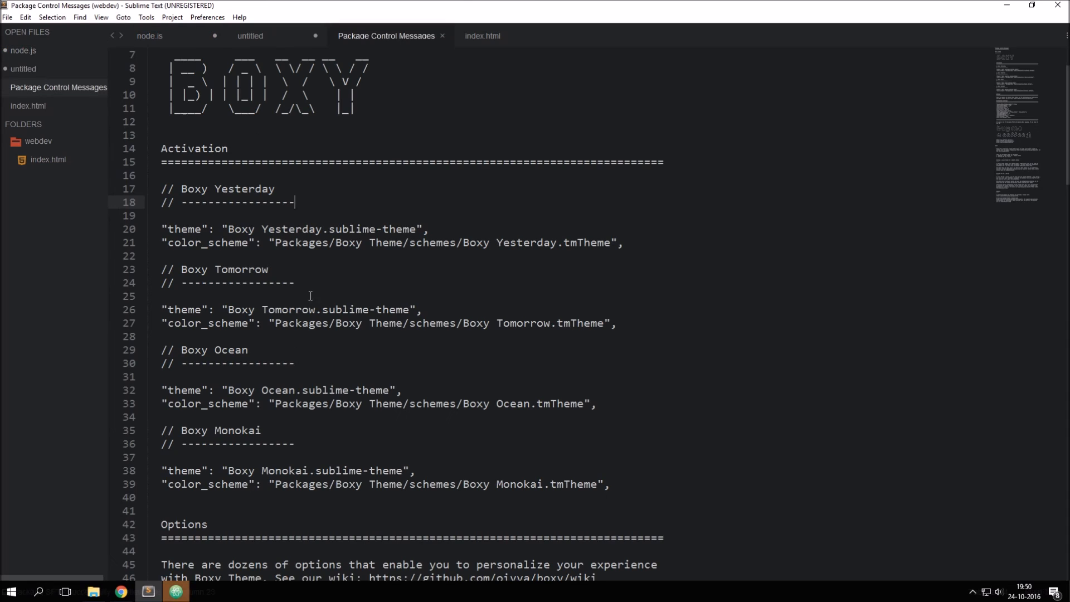
Step: Close the Package Control Messages file
{"action": "left_click", "coordinate": [442, 35]}
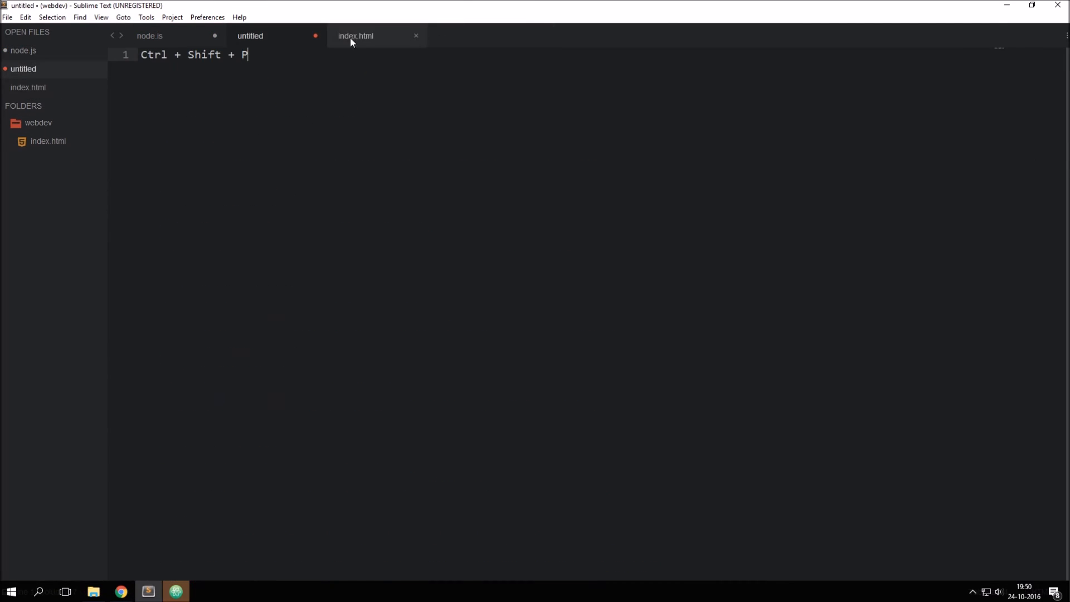
{"action": "left_click_drag", "start_coordinate": [465, 5], "coordinate": [390, 74]}
{"action": "double_click", "coordinate": [390, 74]}
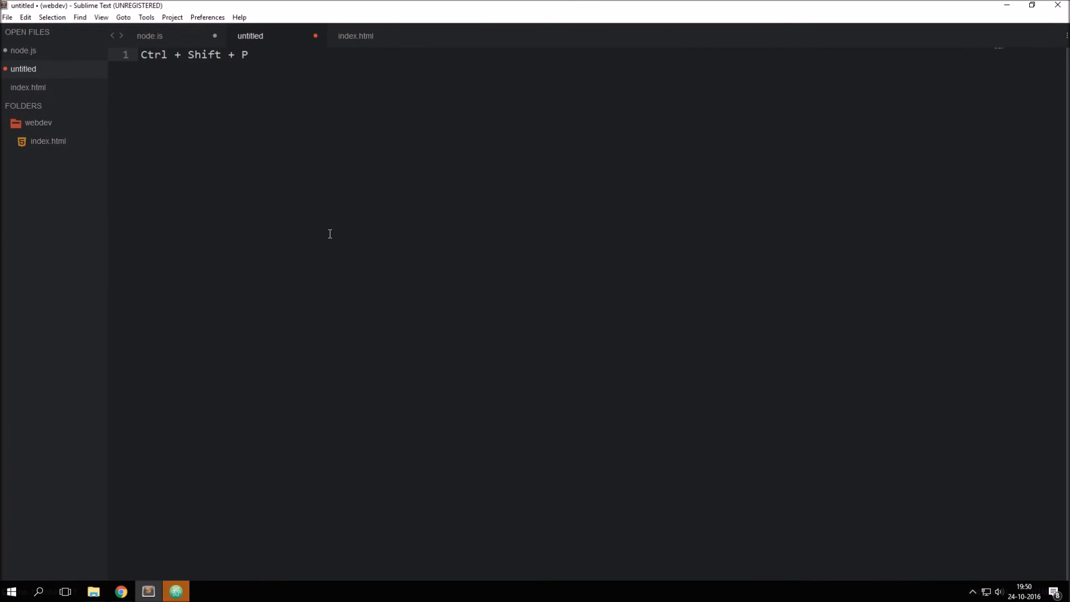
Step: Map the webdev folder's index.html to a remote server using SFTP/FTP
{"action": "left_click", "coordinate": [35, 141]}
{"action": "right_click", "coordinate": [35, 141]}
{"action": "mouse_move", "coordinate": [101, 184]}
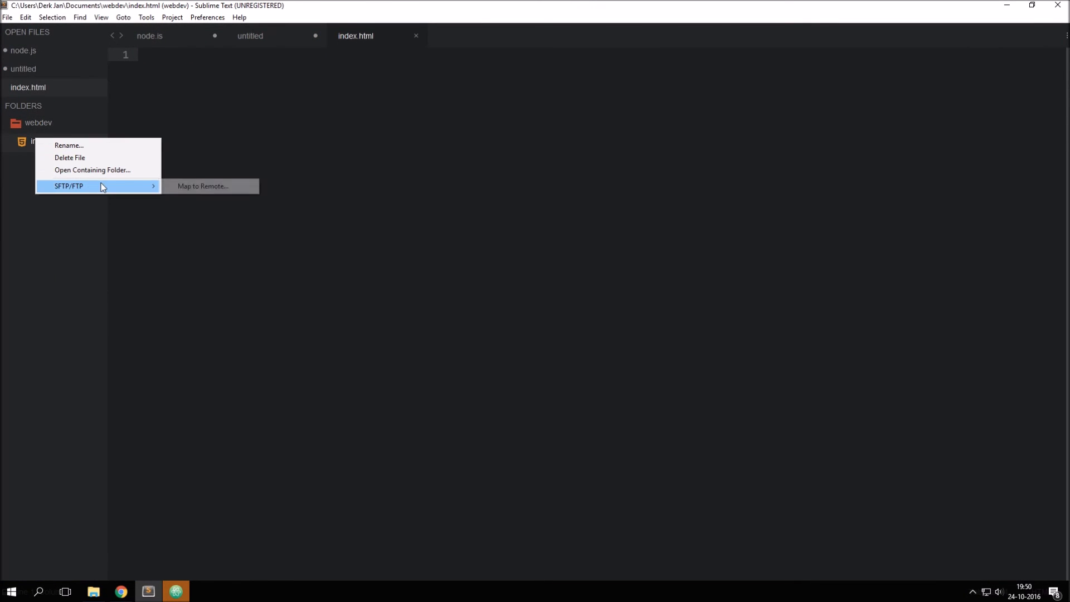
{"action": "left_click", "coordinate": [195, 187]}
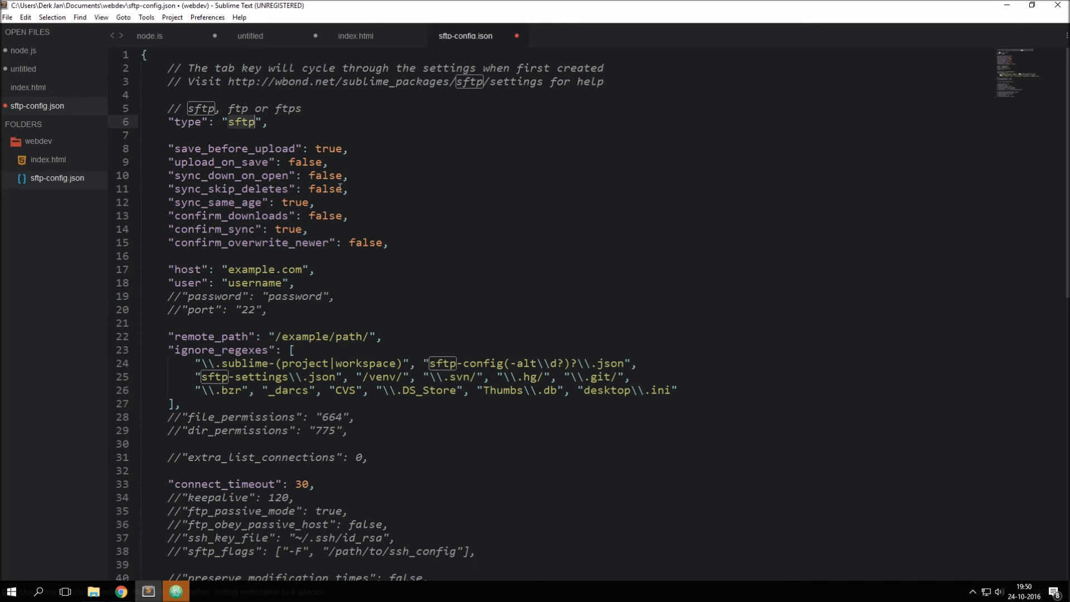
Step: Set type to ftp and upload_on_save to true in sftp-config.json
{"action": "type", "text": "ftp"}
{"action": "key", "text": "Escape"}
{"action": "key", "text": "Down"}
{"action": "key", "text": "Down"}
{"action": "key", "text": "Down"}
{"action": "key", "text": "ctrl+Right"}
{"action": "key", "text": "ctrl+Right"}
{"action": "key", "text": "ctrl+Right"}
{"action": "key", "text": "ctrl+shift+Left"}
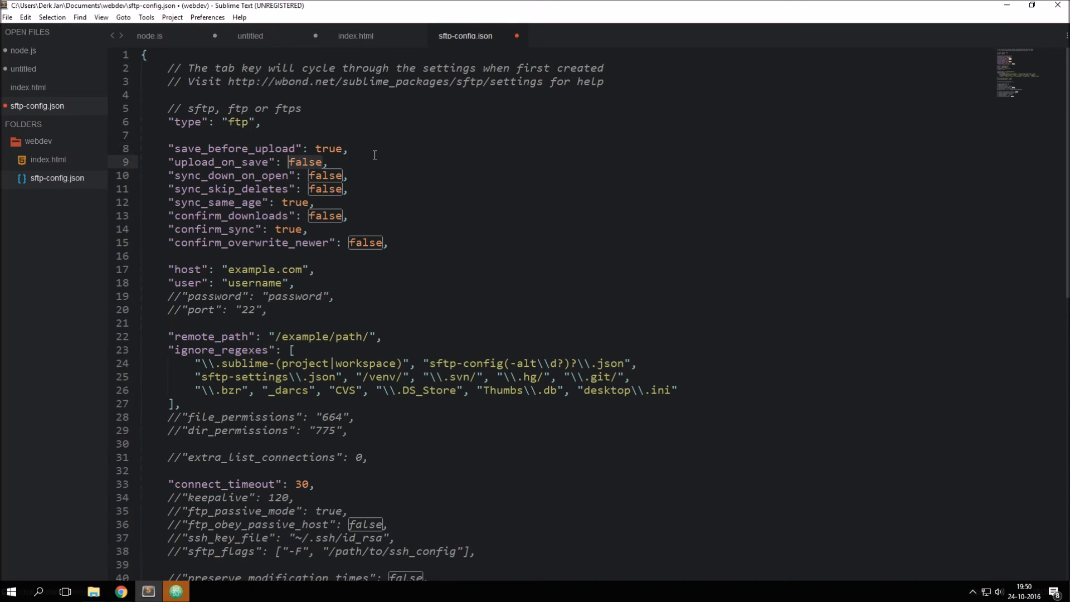
{"action": "type", "text": "true"}
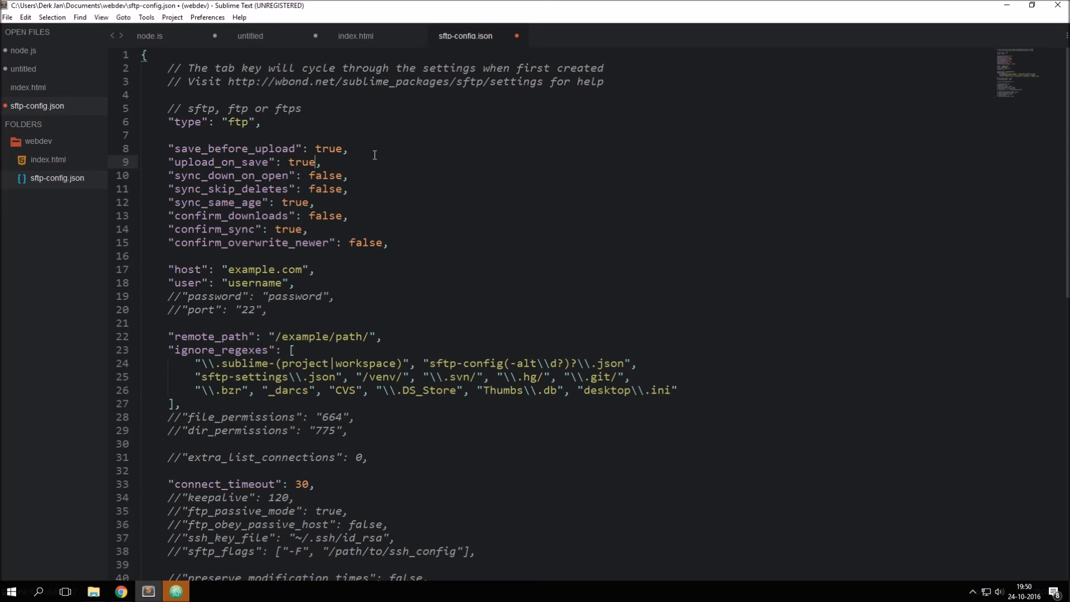
Step: Set the host to gmltouch.com and enter the FTP username in the user setting
{"action": "key", "text": "Down"}
{"action": "key", "text": "Down"}
{"action": "key", "text": "Down"}
{"action": "key", "text": "Down"}
{"action": "key", "text": "Down"}
{"action": "key", "text": "Down"}
{"action": "key", "text": "Down"}
{"action": "key", "text": "Down"}
{"action": "key", "text": "Left"}
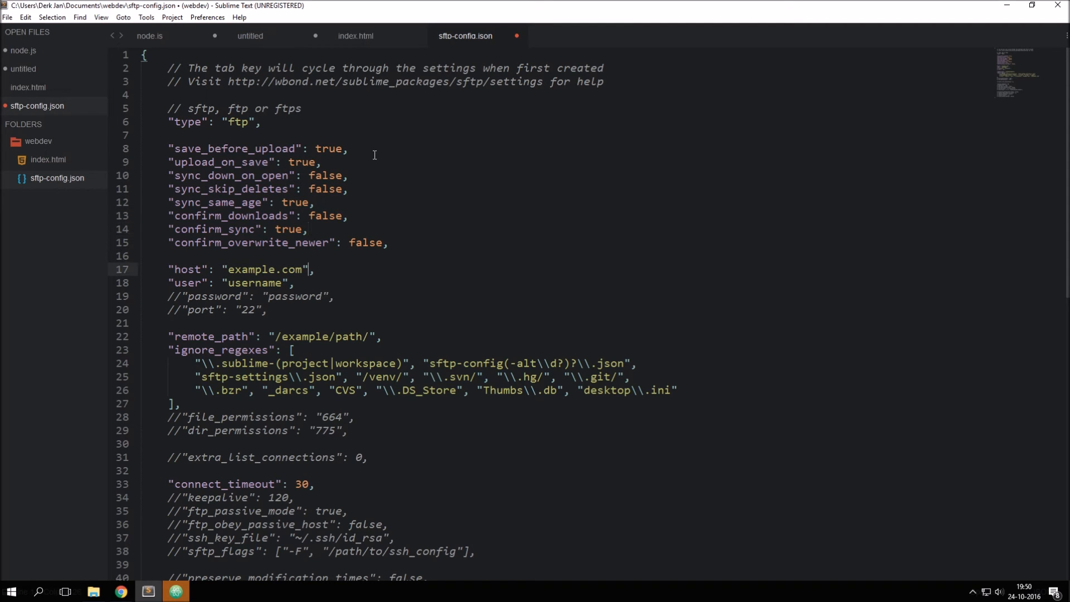
{"action": "key", "text": "Left"}
{"action": "key", "text": "ctrl+d"}
{"action": "type", "text": "gmltouch"}
{"action": "key", "text": "Tab"}
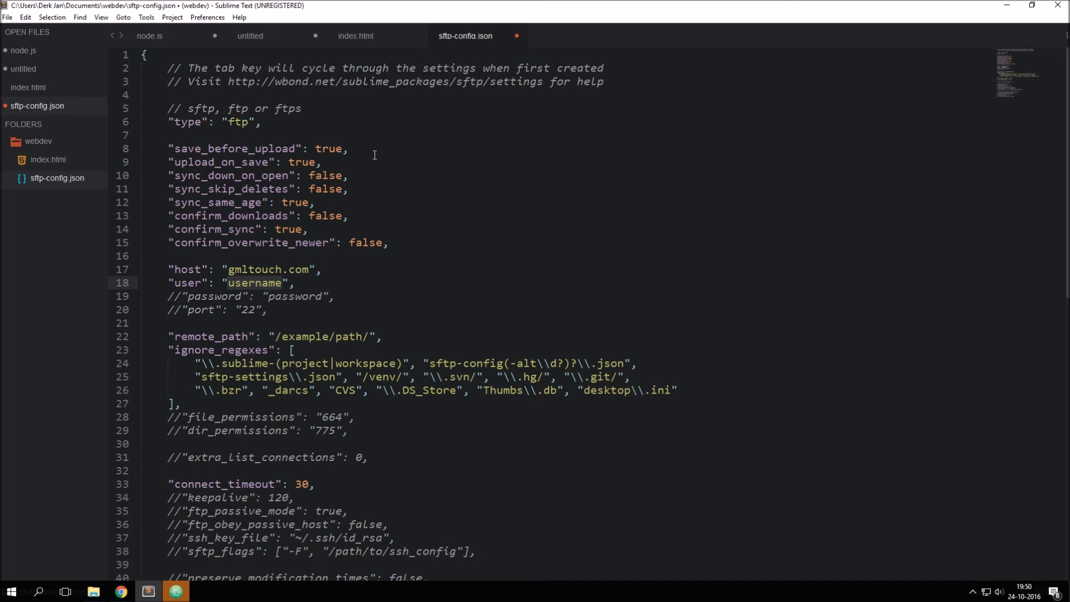
{"action": "type", "text": "gmltouch"}
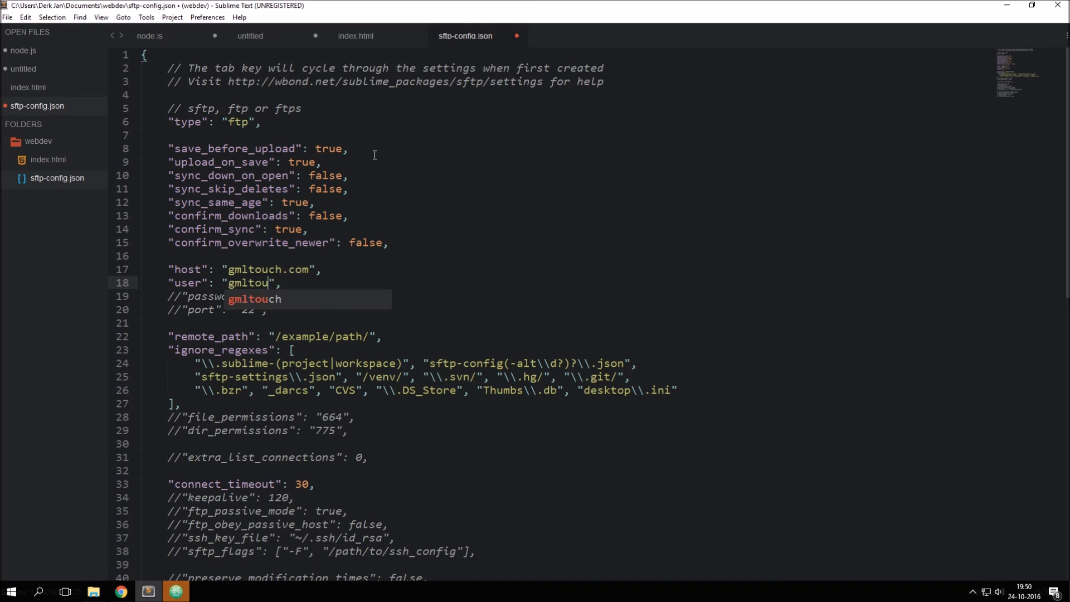
Step: Uncomment the password setting in sftp-config.json and enter the FTP password
{"action": "key", "text": "Down"}
{"action": "key", "text": "ctrl+slash"}
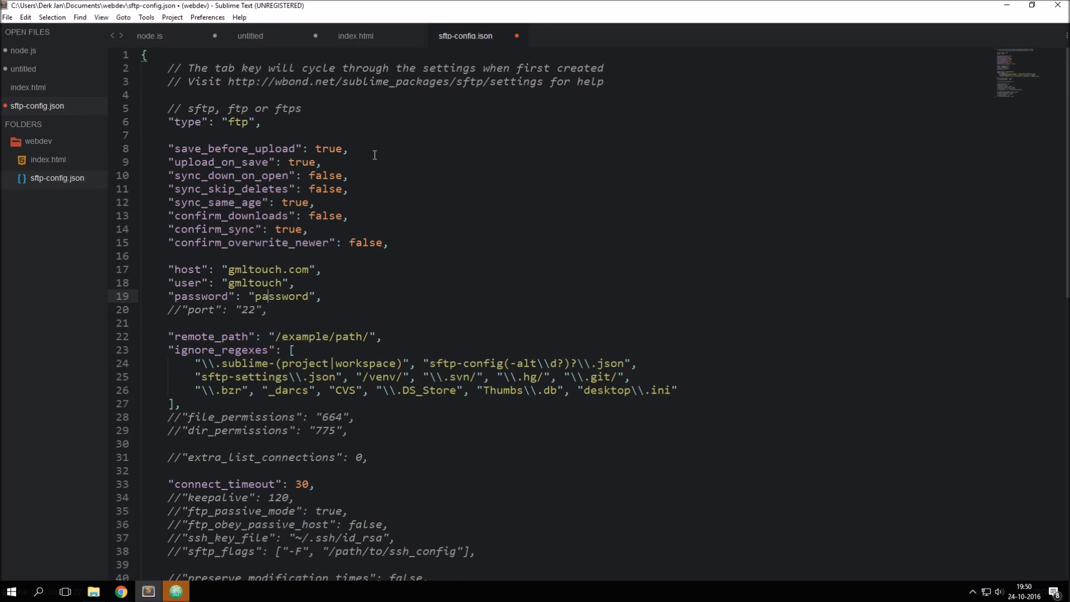
{"action": "key", "text": "ctrl+shift+Right"}
{"action": "type", "text": "password"}
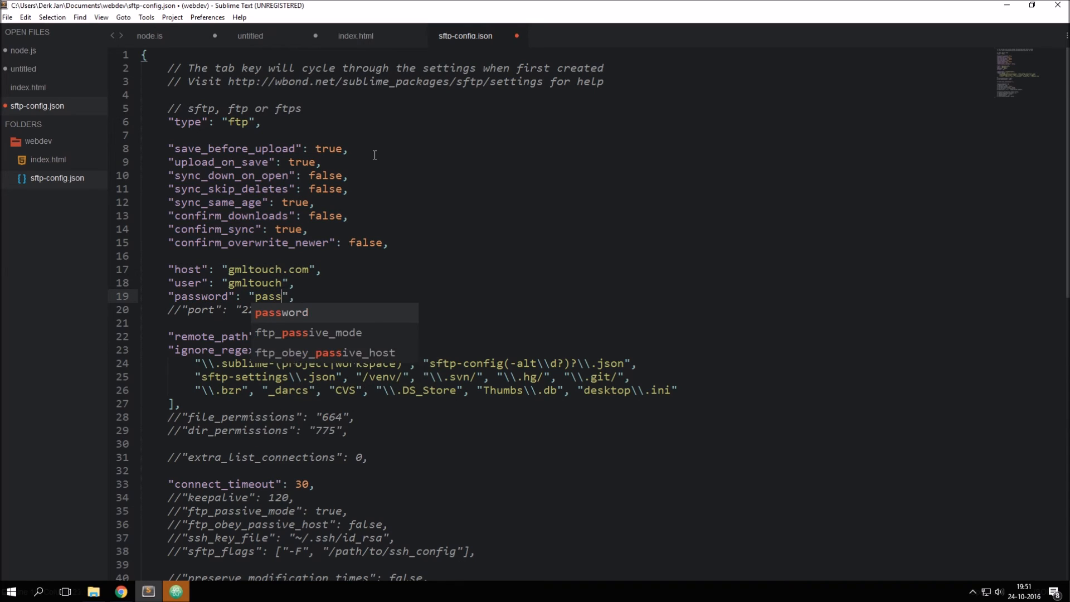
Step: Change the port value to 21 and leave the port line commented out
{"action": "key", "text": "Down"}
{"action": "key", "text": "ctrl+shift+Right"}
{"action": "type", "text": "21"}
{"action": "key", "text": "ctrl+slash"}
{"action": "key", "text": "ctrl+slash"}
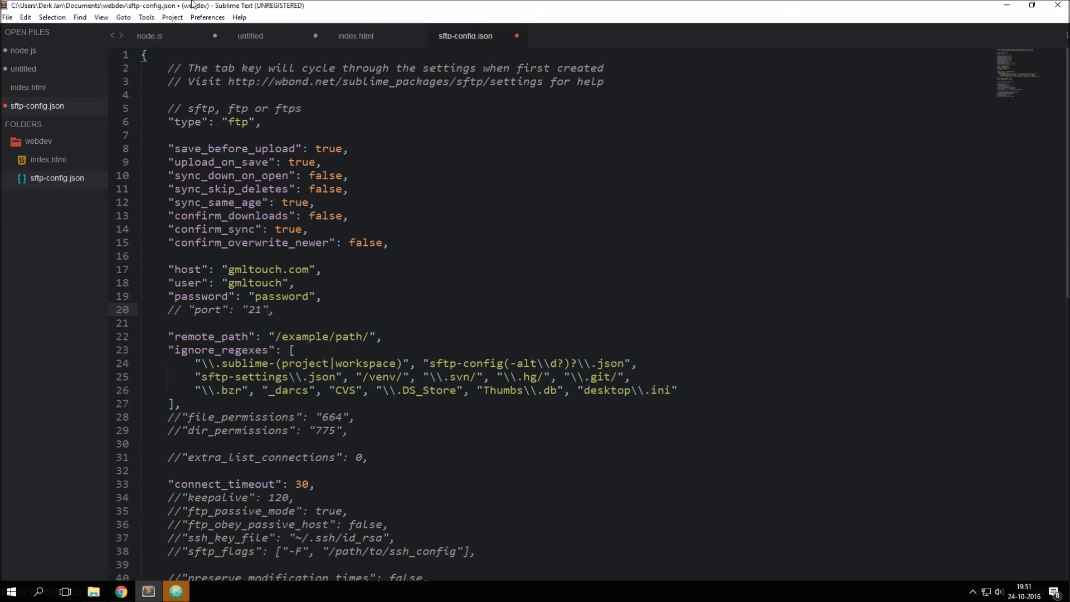
Step: Change the editor's color scheme to Boxy Solarized Light
{"action": "left_click", "coordinate": [207, 17]}
{"action": "mouse_move", "coordinate": [241, 126]}
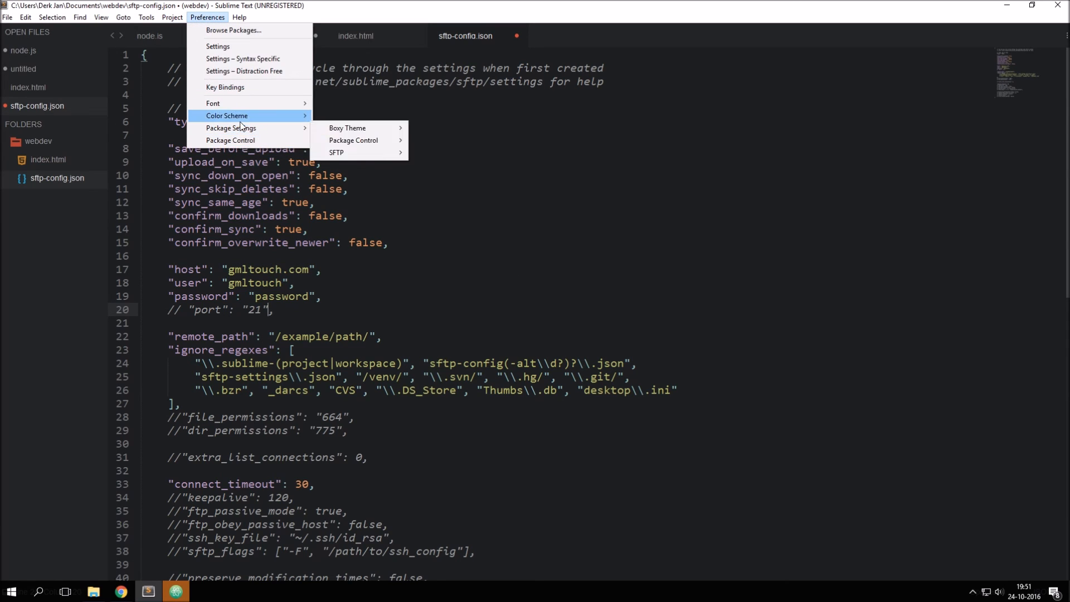
{"action": "mouse_move", "coordinate": [350, 129]}
{"action": "mouse_move", "coordinate": [478, 130]}
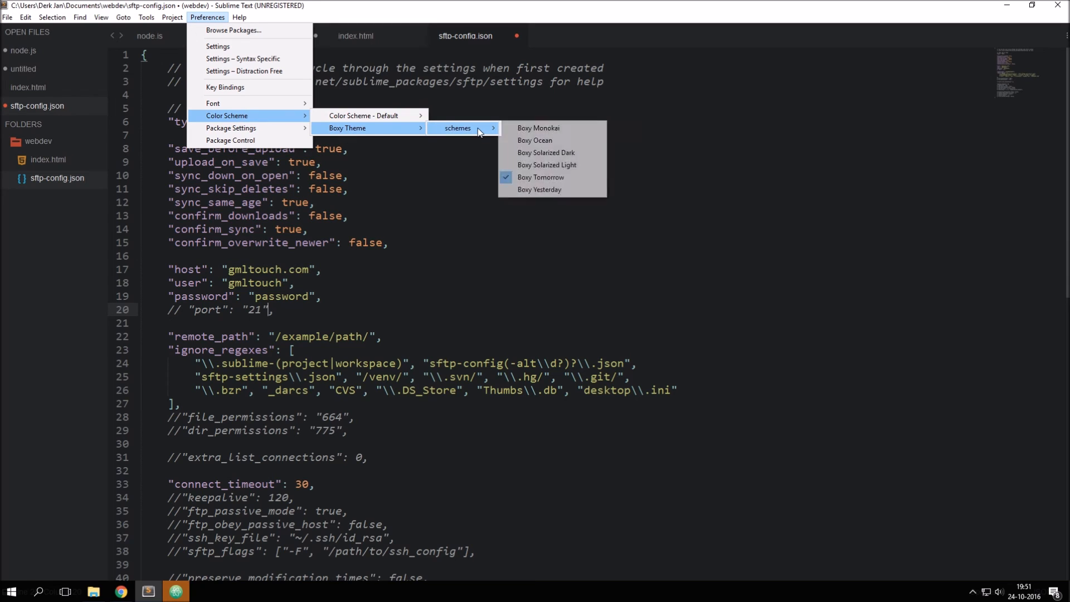
{"action": "left_click", "coordinate": [550, 166]}
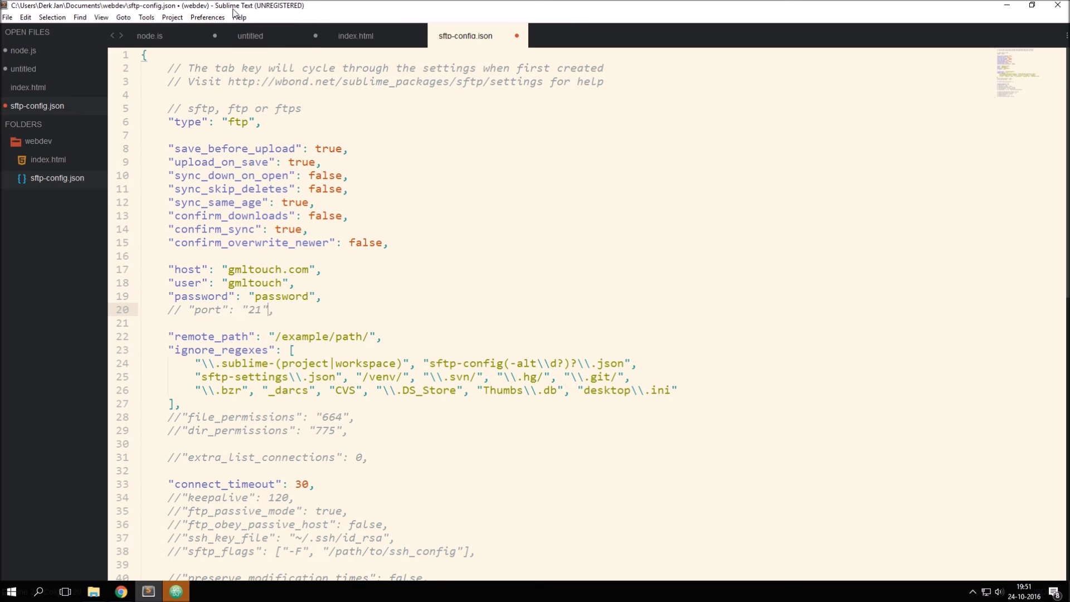
Step: Look through the Boxy Theme package settings and switch the color scheme back to Boxy Tomorrow
{"action": "left_click", "coordinate": [207, 17]}
{"action": "mouse_move", "coordinate": [308, 128]}
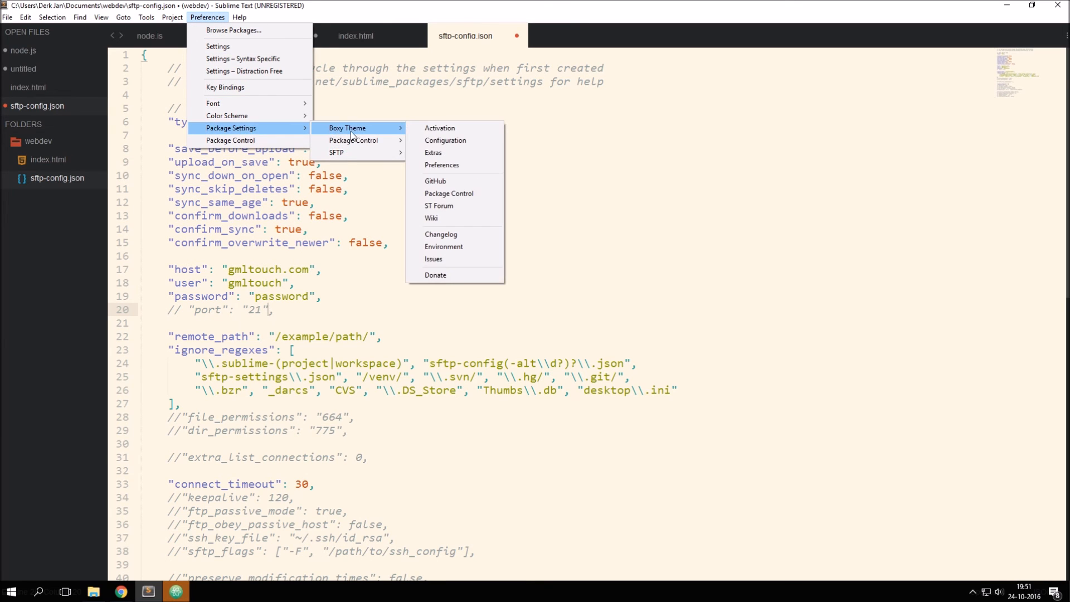
{"action": "mouse_move", "coordinate": [384, 128]}
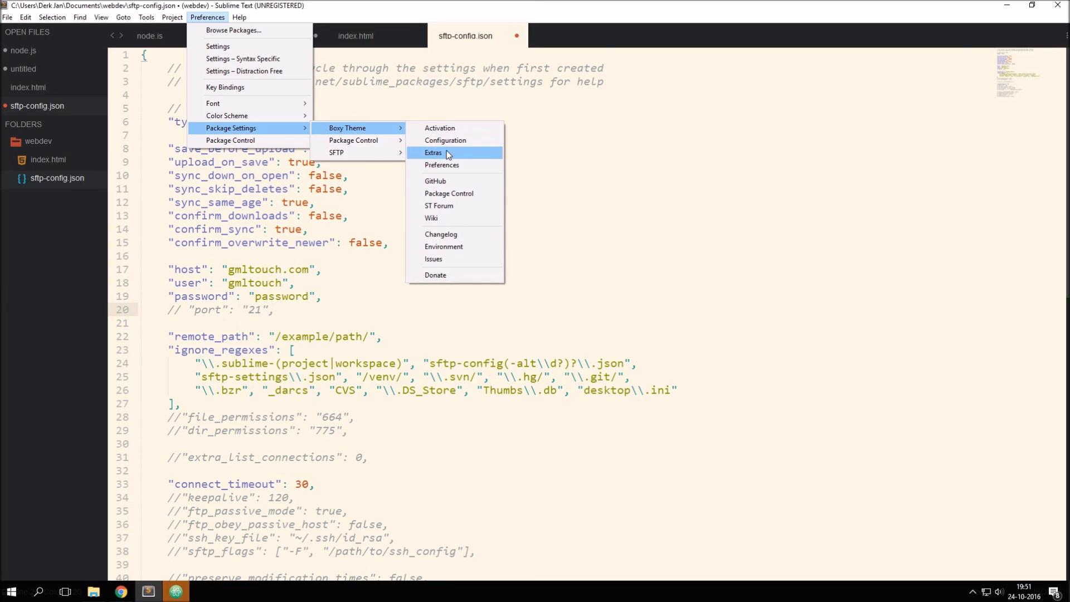
{"action": "mouse_move", "coordinate": [279, 116]}
{"action": "mouse_move", "coordinate": [476, 129]}
{"action": "left_click", "coordinate": [560, 174]}
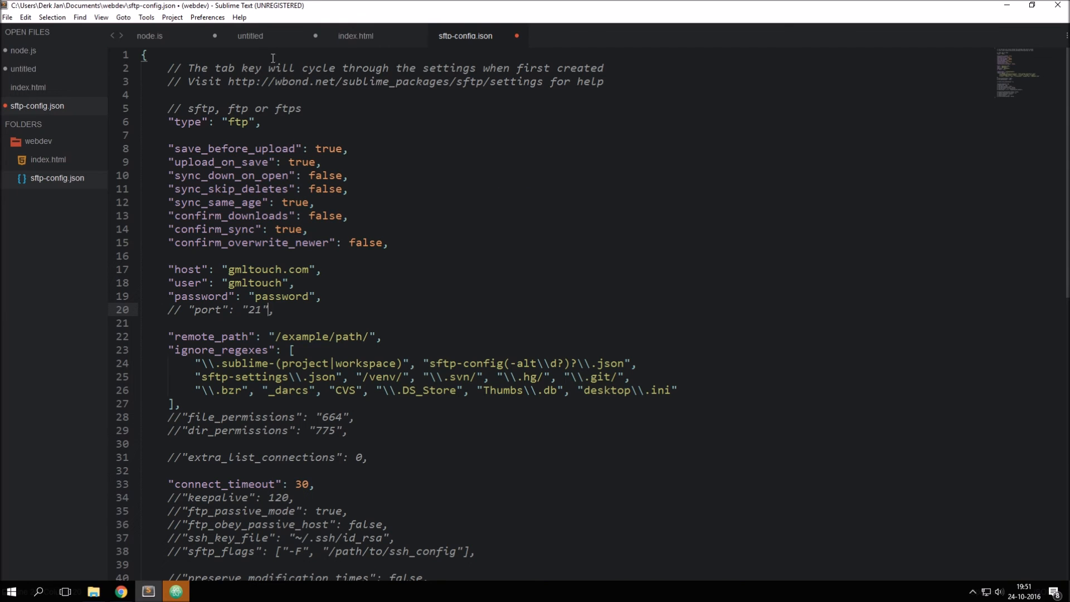
Step: Change the editor's color scheme to the default Monokai scheme
{"action": "left_click", "coordinate": [207, 18]}
{"action": "mouse_move", "coordinate": [248, 129]}
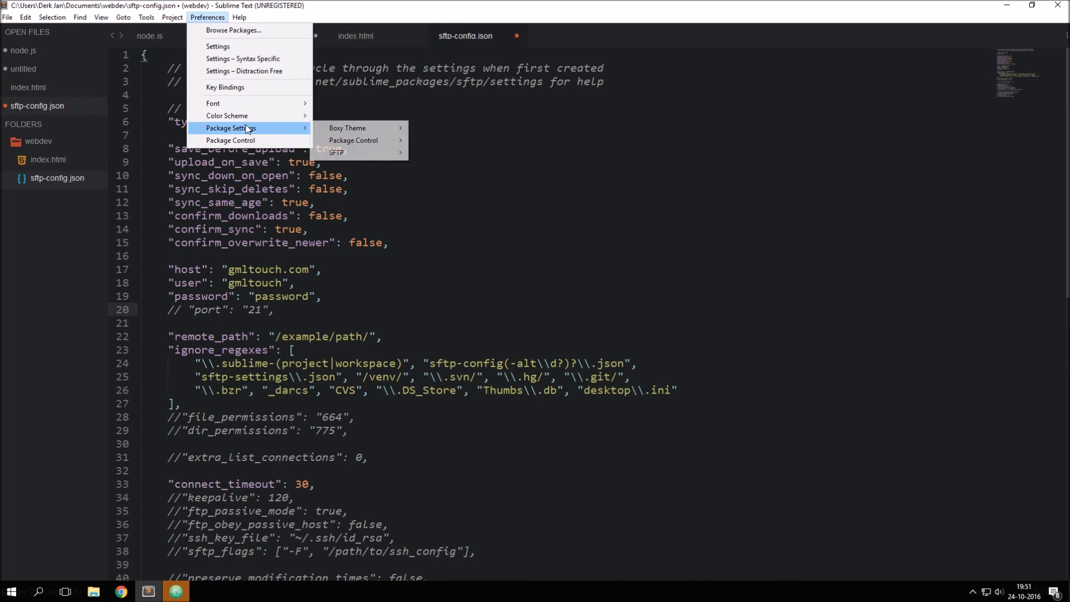
{"action": "mouse_move", "coordinate": [279, 116]}
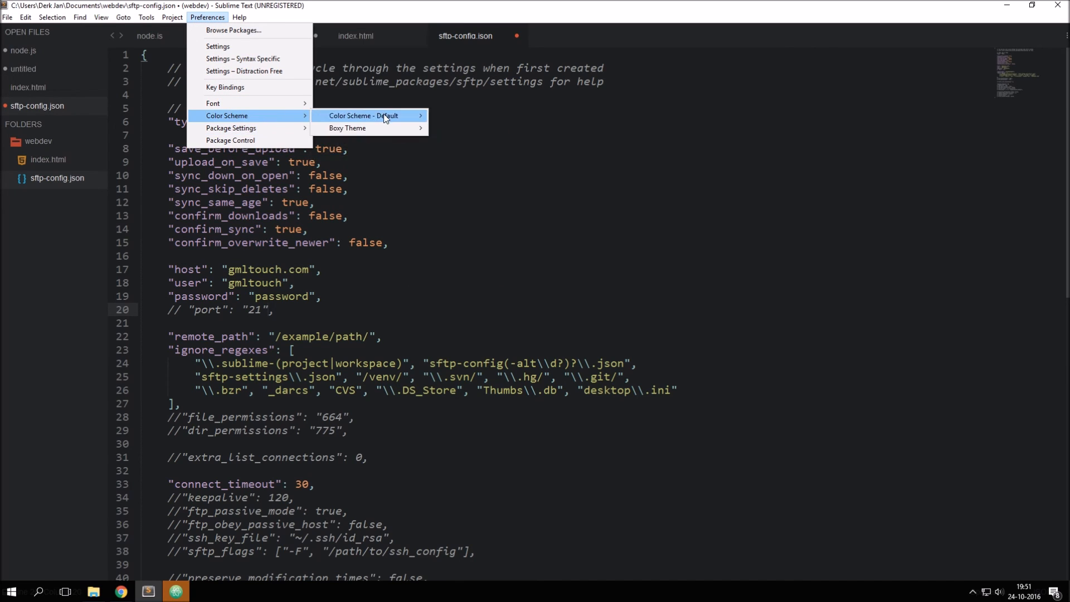
{"action": "mouse_move", "coordinate": [385, 117]}
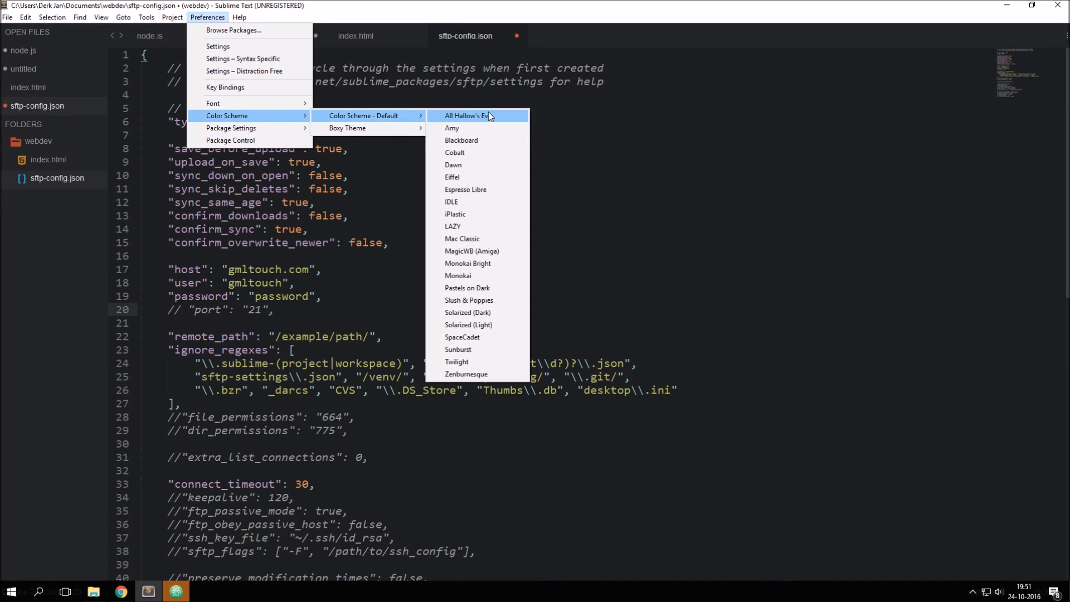
{"action": "left_click", "coordinate": [487, 272]}
{"action": "left_click", "coordinate": [333, 363]}
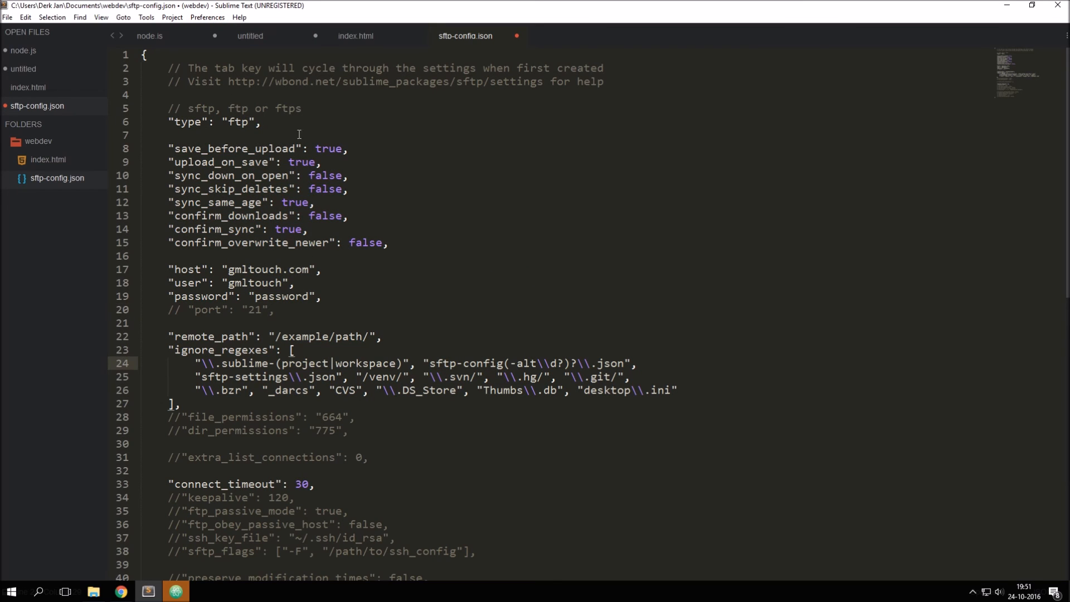
Step: Close sftp-config.json without saving its changes and close Sublime Text
{"action": "left_click", "coordinate": [515, 37]}
{"action": "left_click", "coordinate": [562, 348]}
{"action": "left_click", "coordinate": [1058, 5]}
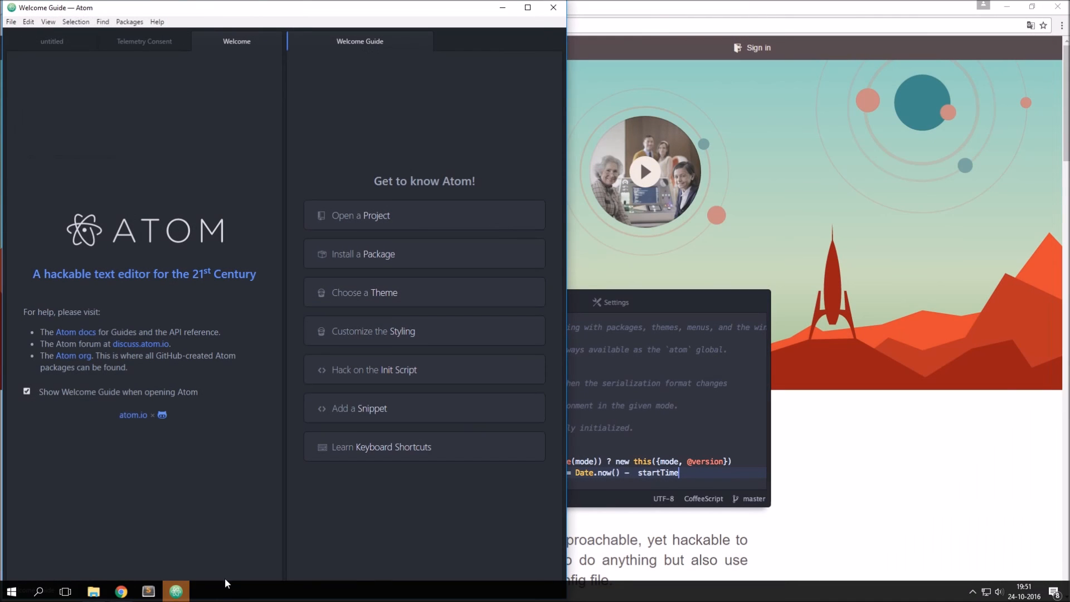
Step: Switch to Atom, maximize its window, open the package installer and search for FTP packages
{"action": "double_click", "coordinate": [407, 12]}
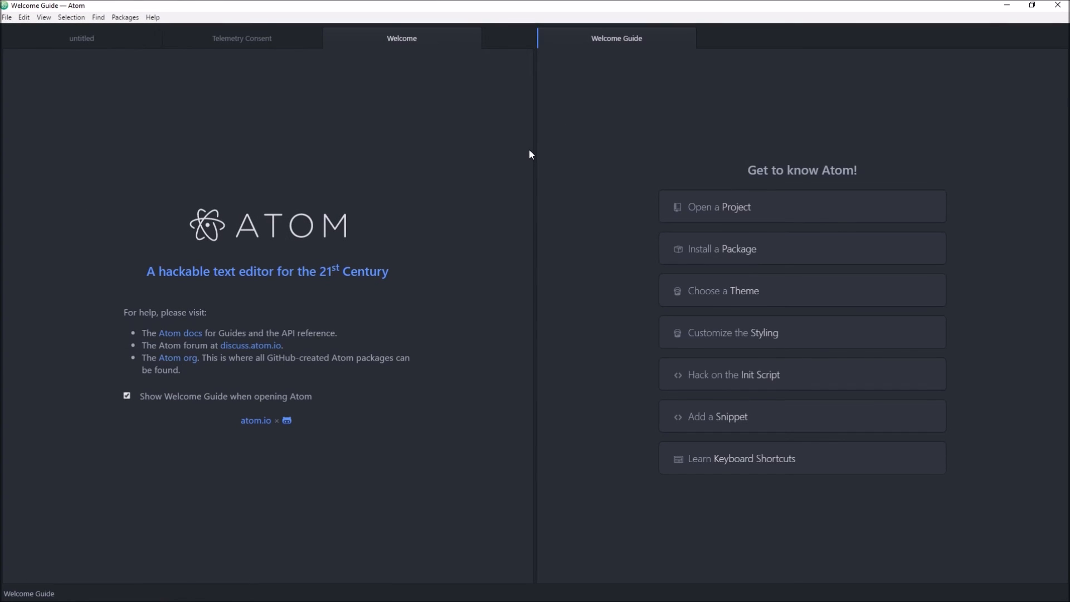
{"action": "left_click", "coordinate": [749, 253]}
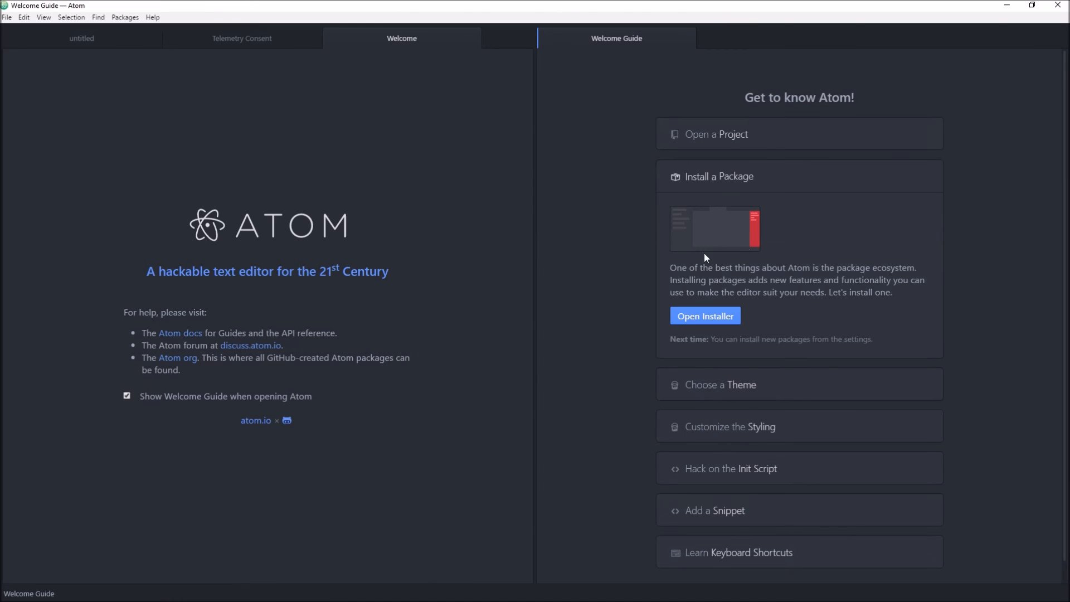
{"action": "left_click", "coordinate": [707, 318]}
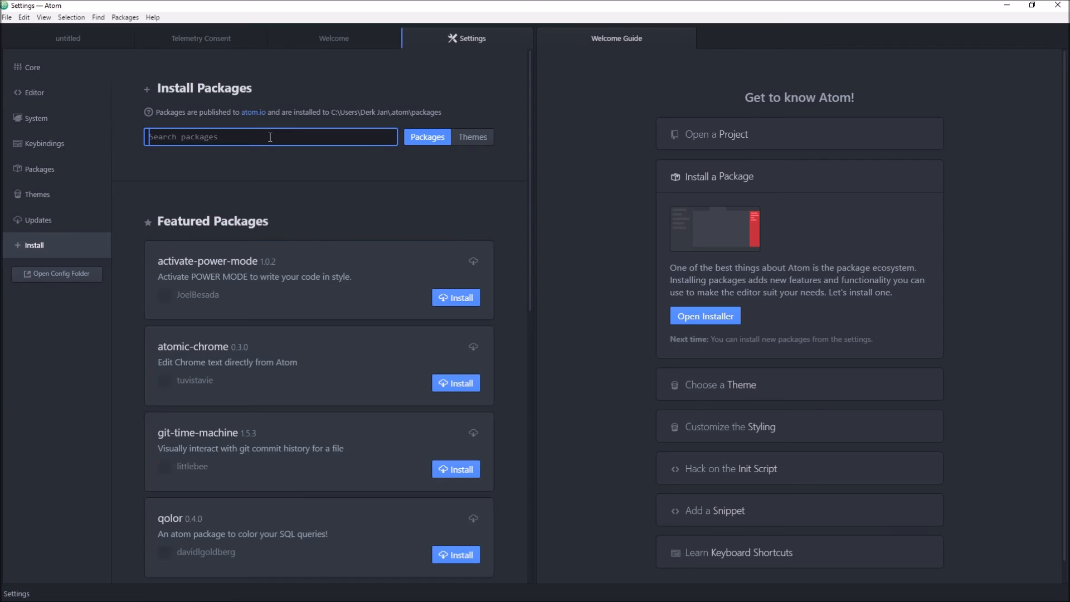
{"action": "type", "text": "sftp"}
{"action": "key", "text": "Return"}
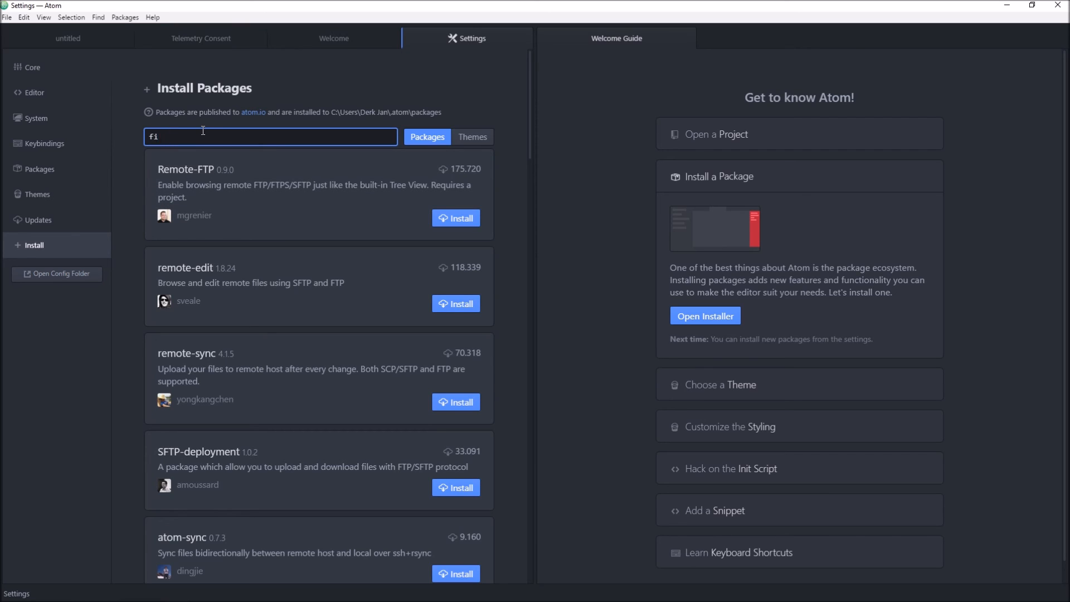
Step: Switch to Chrome, search for "change font in atom" in a new tab and open Atom's fonts package page
{"action": "key", "text": "alt+Tab"}
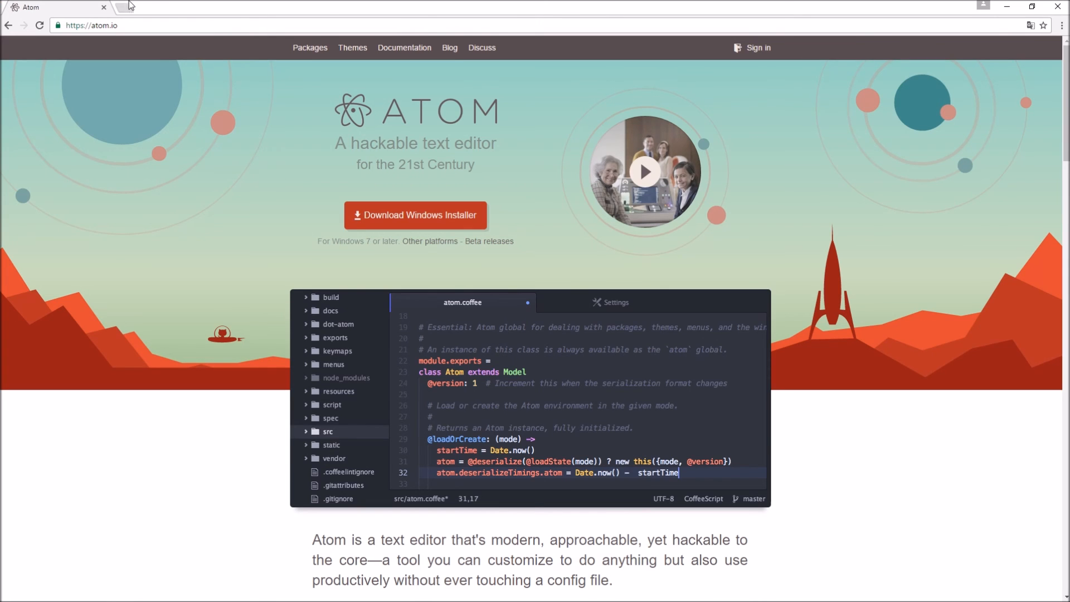
{"action": "left_click", "coordinate": [124, 7]}
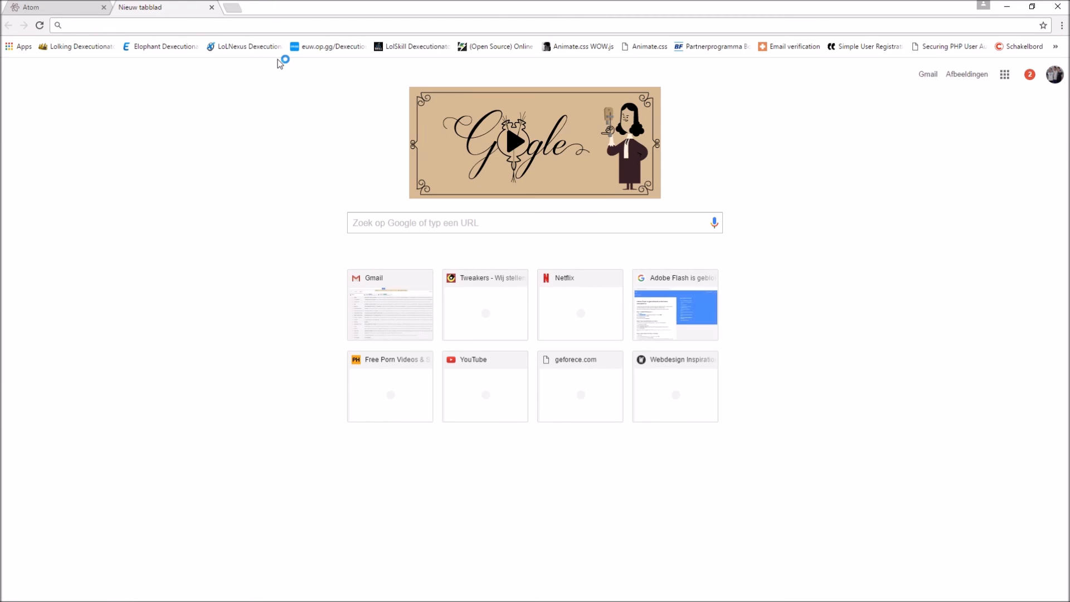
{"action": "type", "text": "insta"}
{"action": "key", "text": "BackSpace"}
{"action": "key", "text": "BackSpace"}
{"action": "key", "text": "BackSpace"}
{"action": "key", "text": "BackSpace"}
{"action": "key", "text": "BackSpace"}
{"action": "type", "text": "change "}
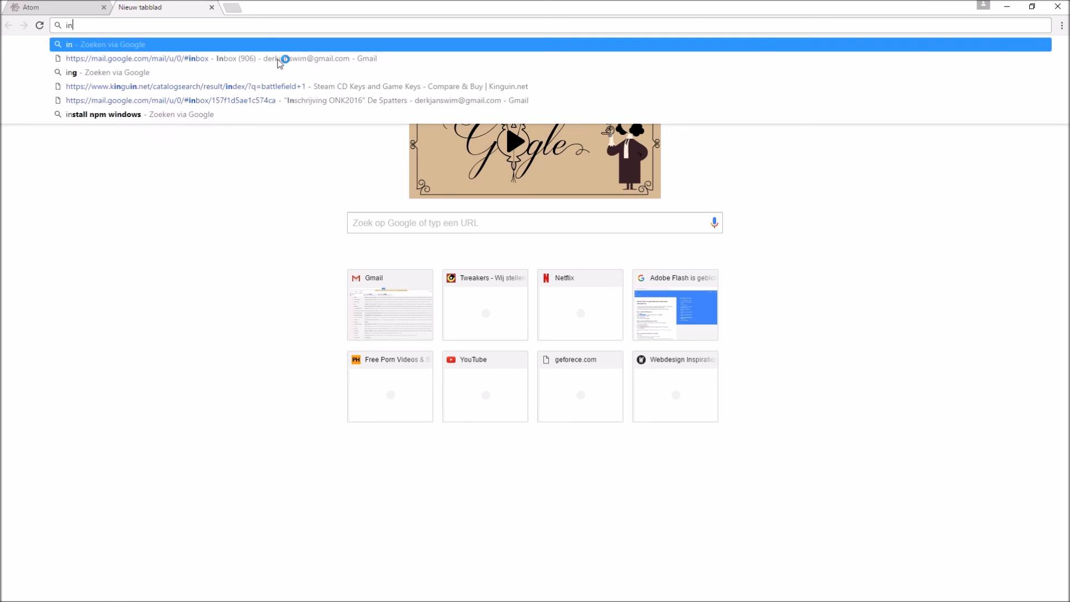
{"action": "type", "text": "font in at"}
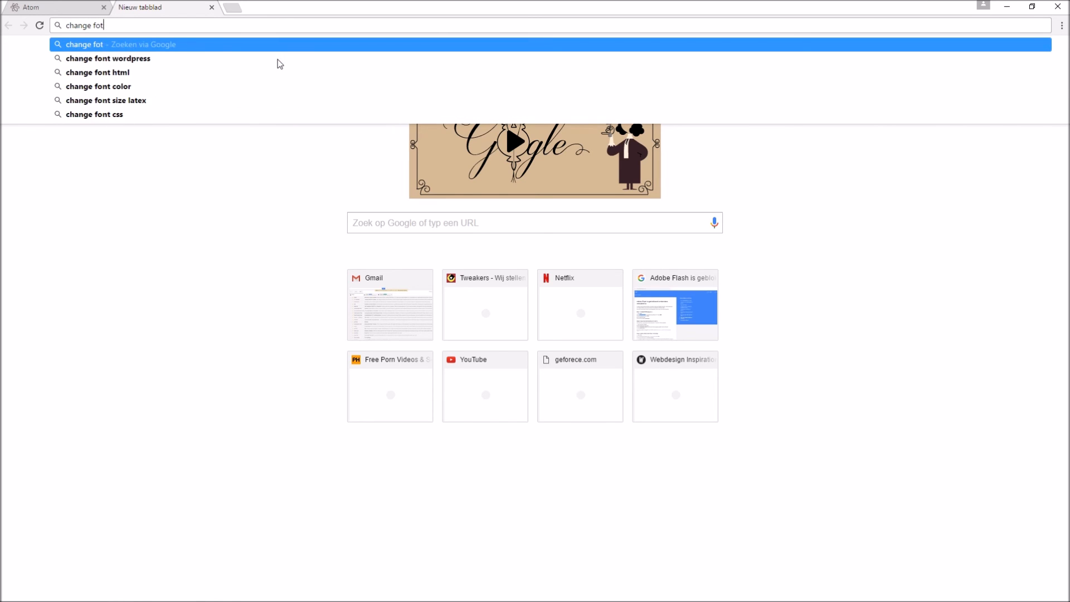
{"action": "type", "text": "om"}
{"action": "key", "text": "Return"}
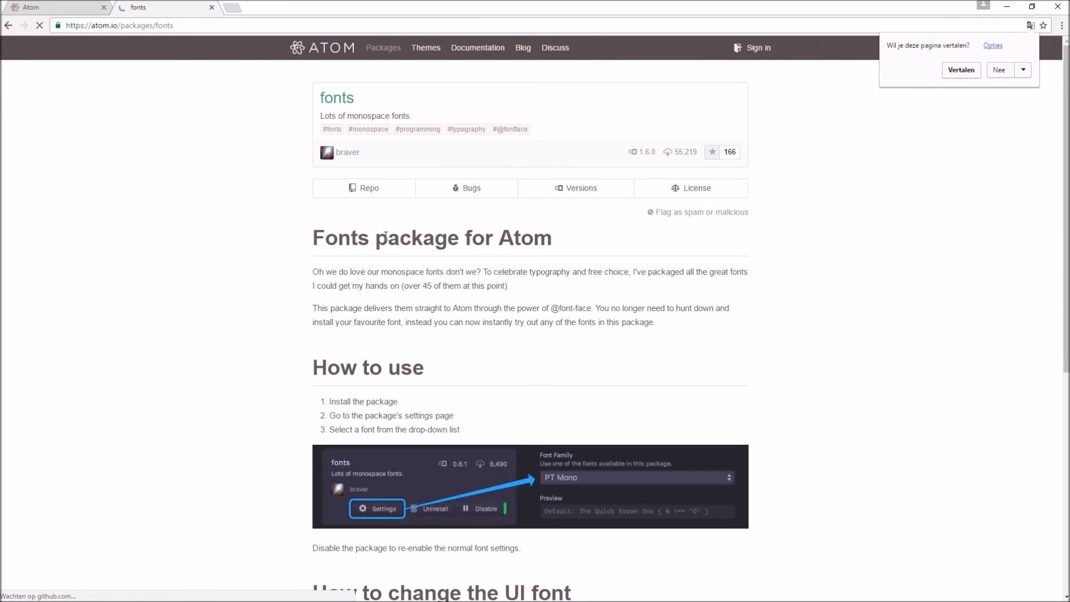
Step: Read the fonts package page for how to install the package and choose a font
{"action": "scroll", "coordinate": [516, 219], "scroll_direction": "down", "scroll_amount": 1}
{"action": "scroll", "coordinate": [418, 245], "scroll_direction": "down", "scroll_amount": 2}
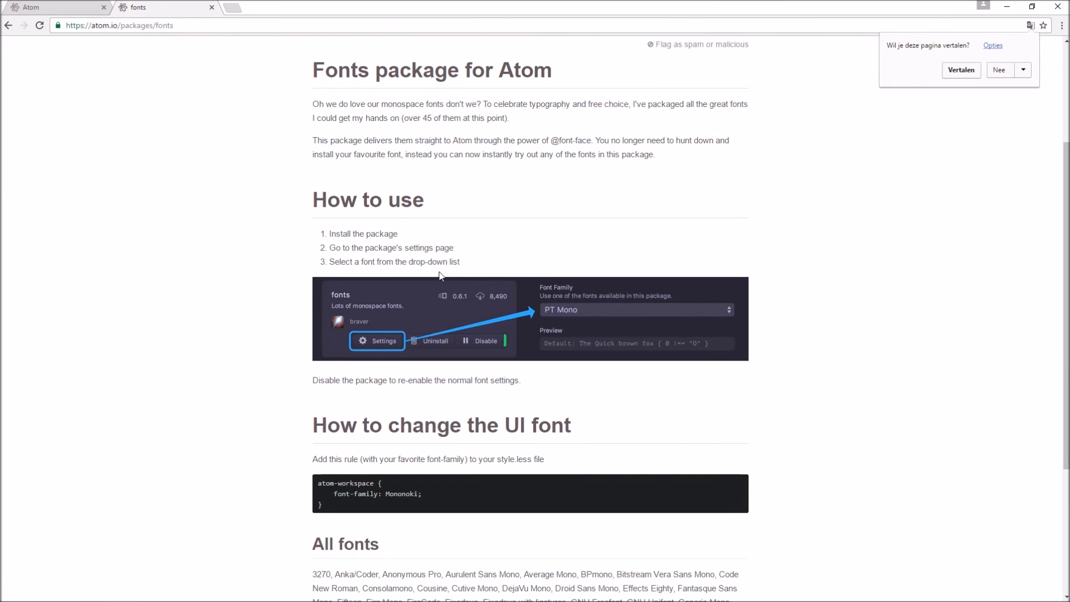
{"action": "left_click_drag", "start_coordinate": [399, 234], "coordinate": [336, 239]}
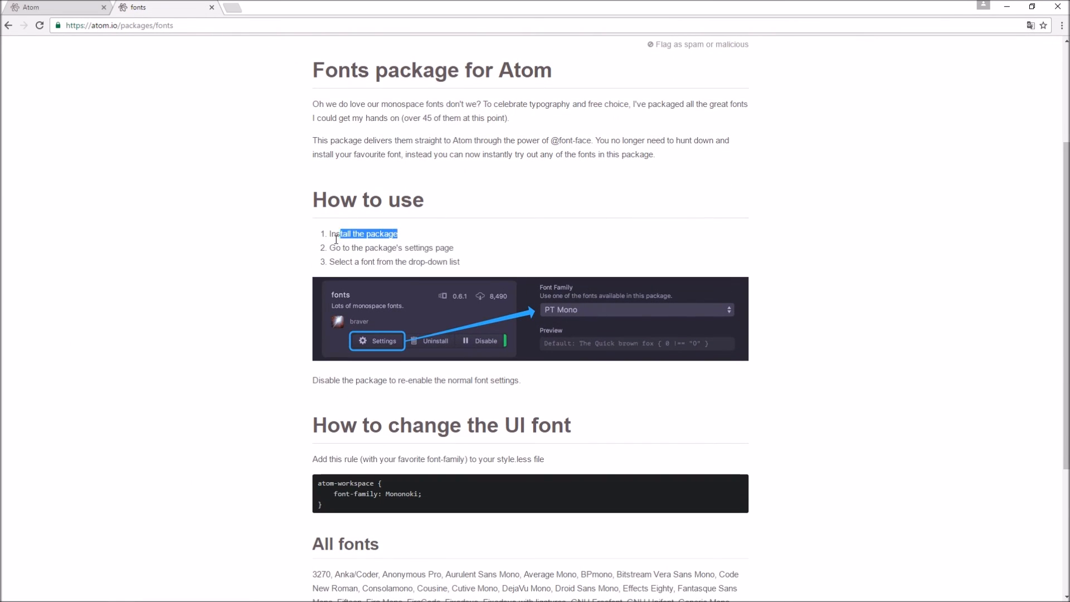
{"action": "scroll", "coordinate": [480, 226], "scroll_direction": "up", "scroll_amount": 3}
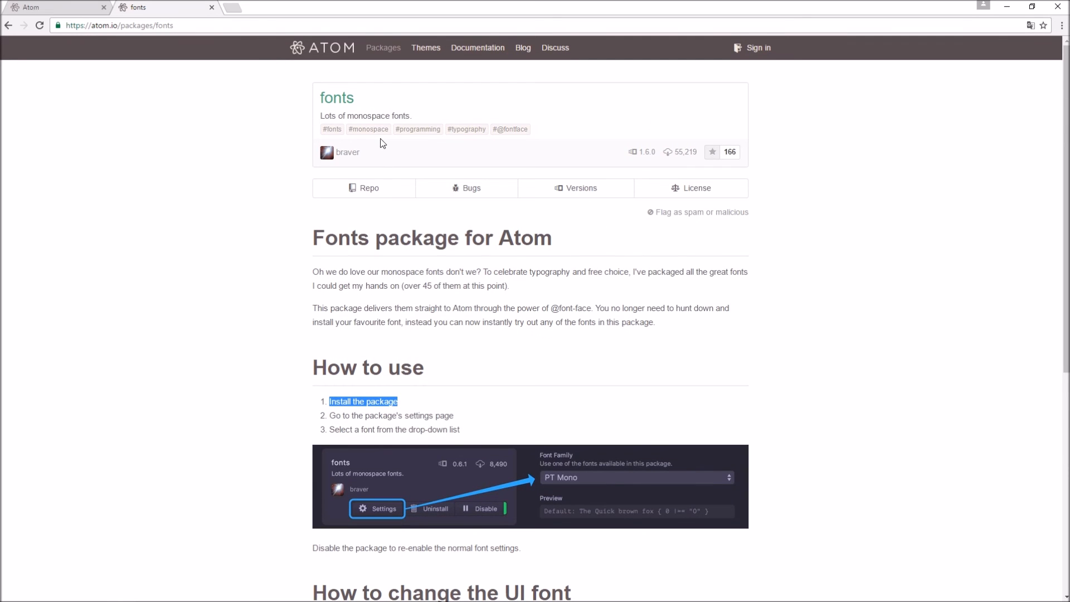
{"action": "double_click", "coordinate": [359, 106]}
Step: Switch back to Atom, search the packages for "fonts" and start installing the fonts package
{"action": "key", "text": "alt+Tab"}
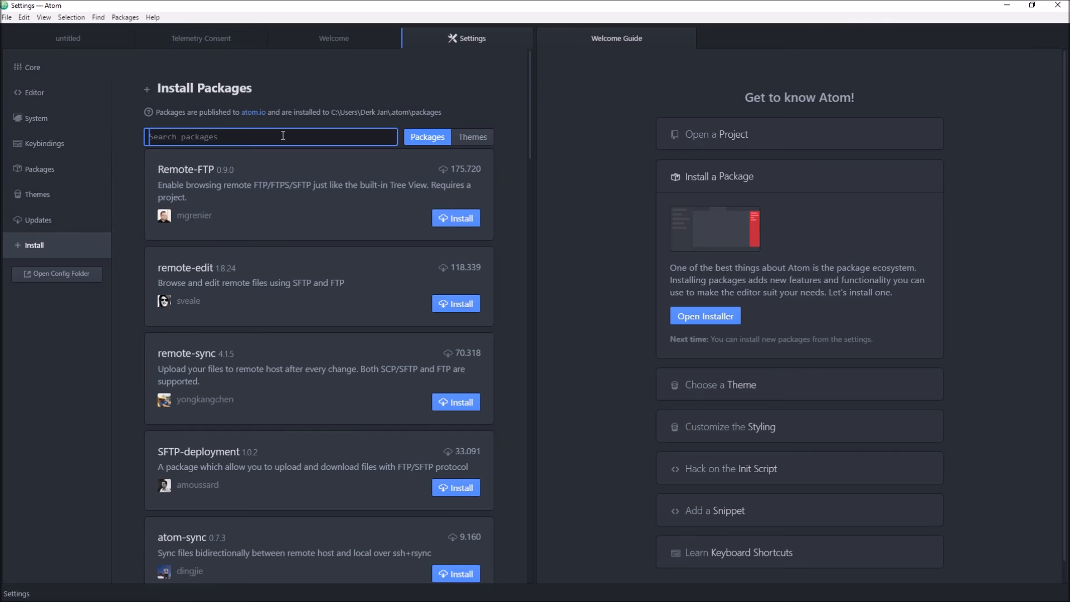
{"action": "left_click", "coordinate": [283, 135]}
{"action": "type", "text": "fonts"}
{"action": "key", "text": "Return"}
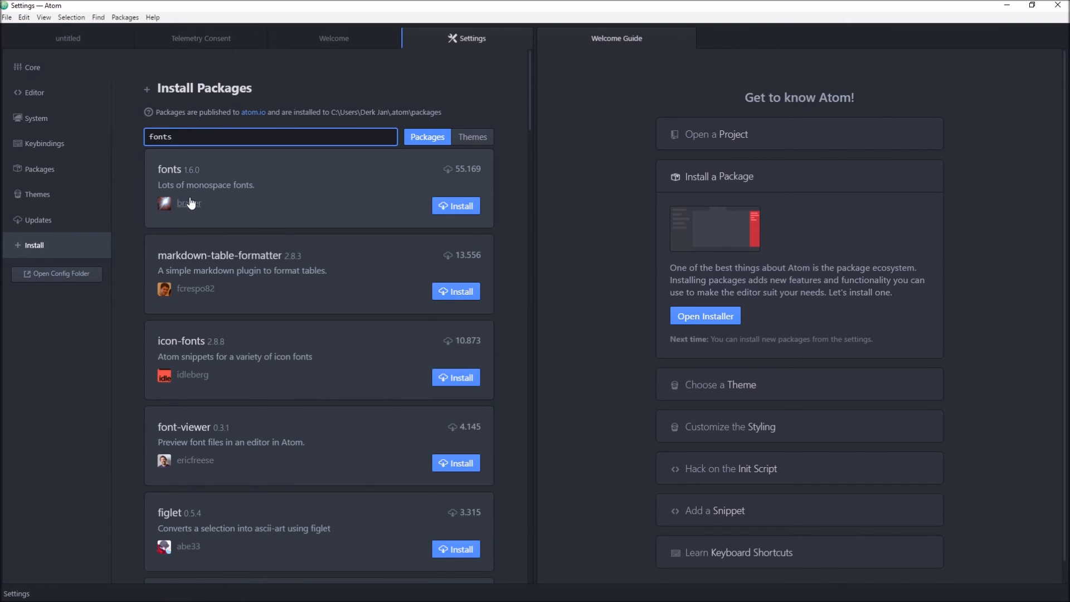
{"action": "key", "text": "alt+Tab"}
{"action": "key", "text": "alt+Tab"}
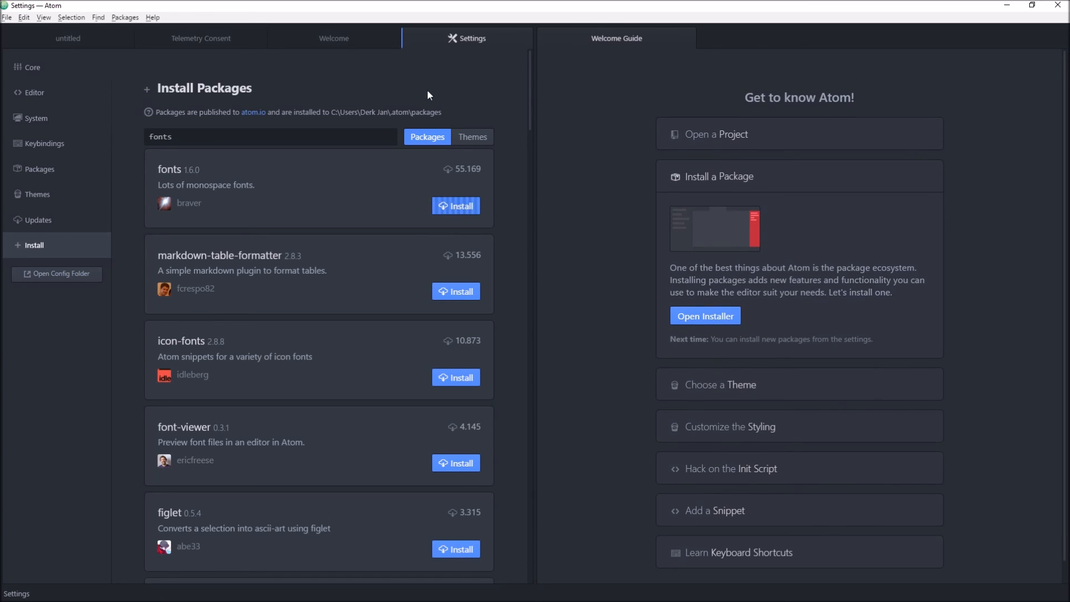
Step: Widen the Settings pane by shifting the divider between it and the Welcome Guide
{"action": "left_click_drag", "start_coordinate": [530, 69], "coordinate": [533, 152]}
{"action": "key", "text": "alt+Tab"}
{"action": "left_click", "coordinate": [352, 326]}
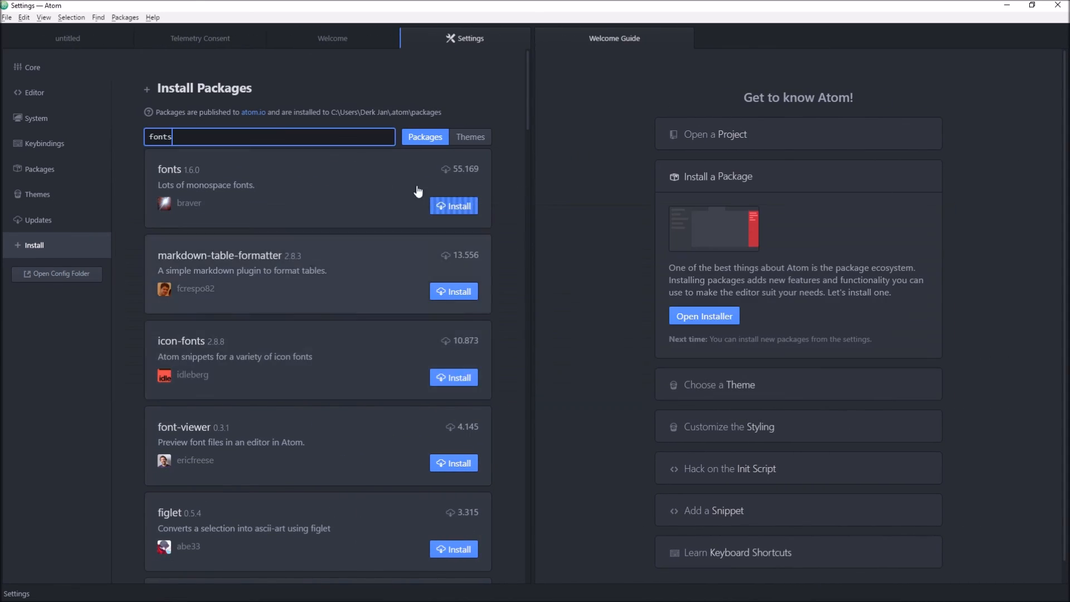
{"action": "left_click_drag", "start_coordinate": [532, 122], "coordinate": [587, 236]}
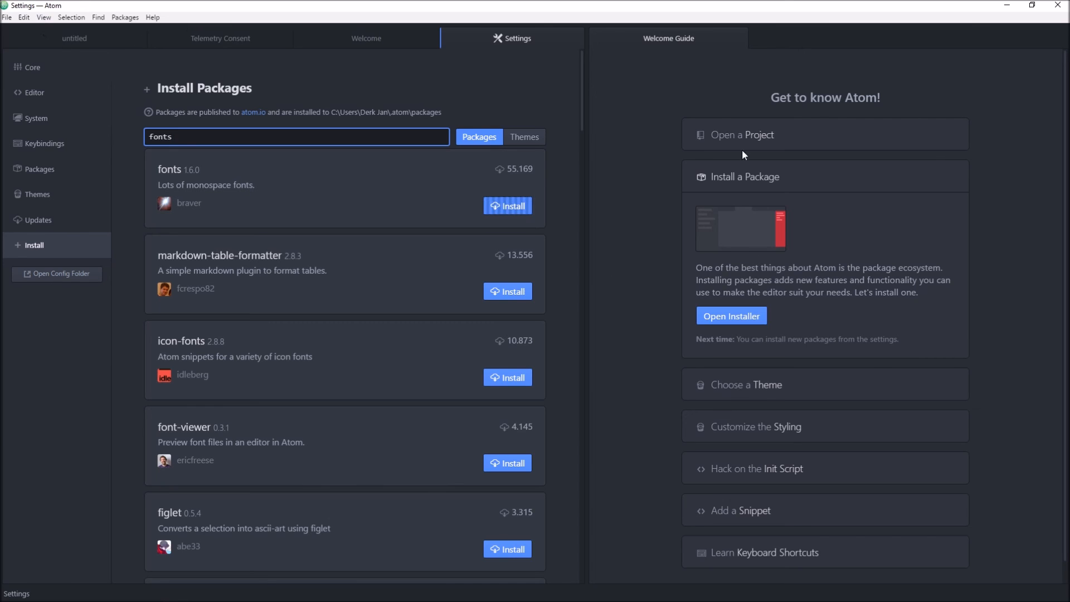
Step: Open the webdev folder from Documents as a project and open its index.html file
{"action": "left_click", "coordinate": [731, 133]}
{"action": "left_click", "coordinate": [730, 278]}
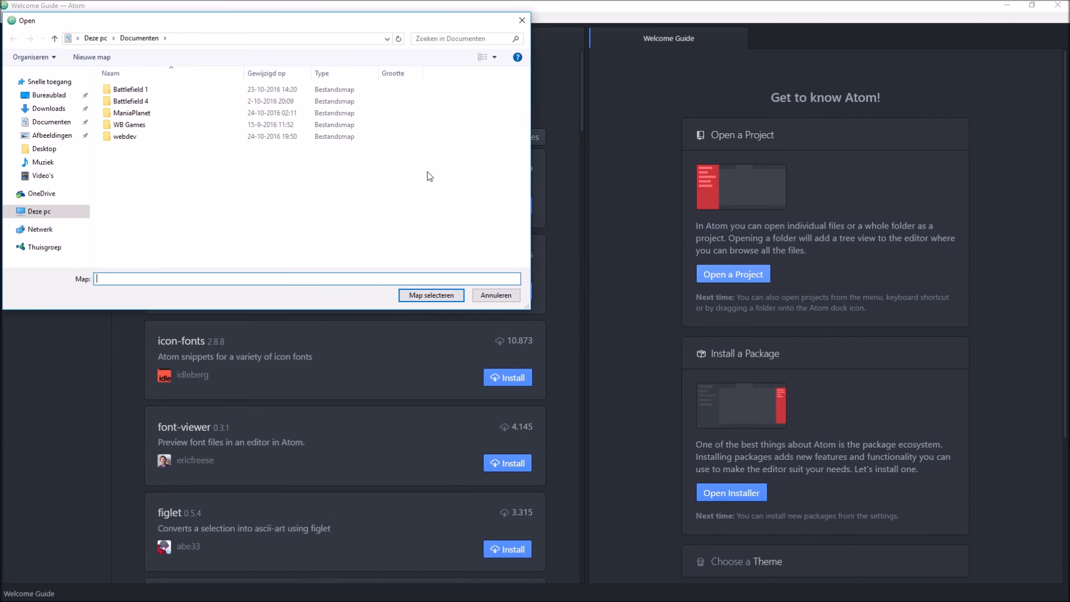
{"action": "double_click", "coordinate": [170, 136]}
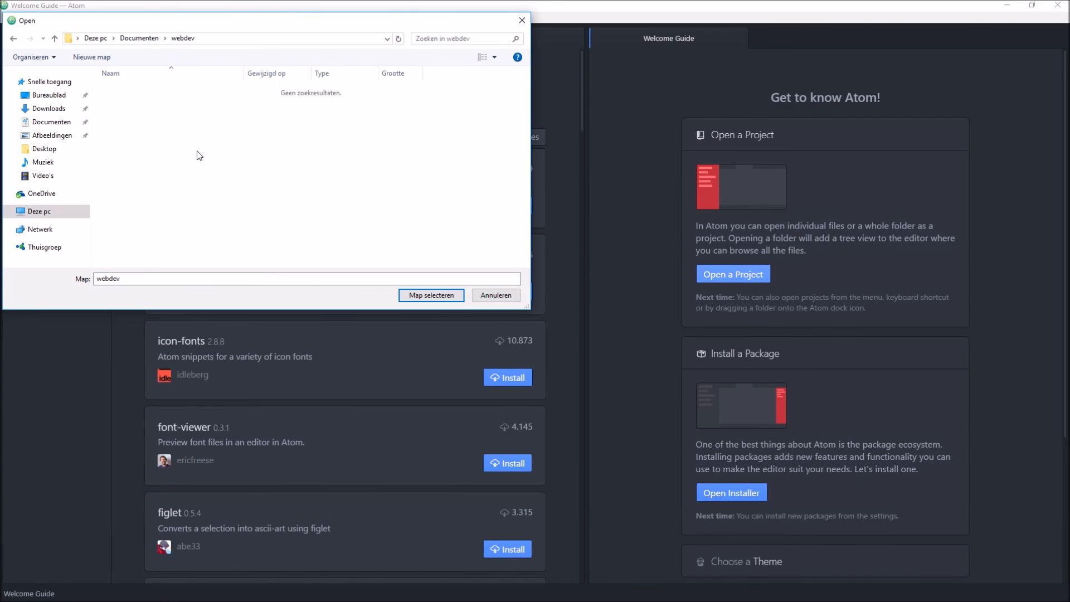
{"action": "left_click", "coordinate": [431, 295]}
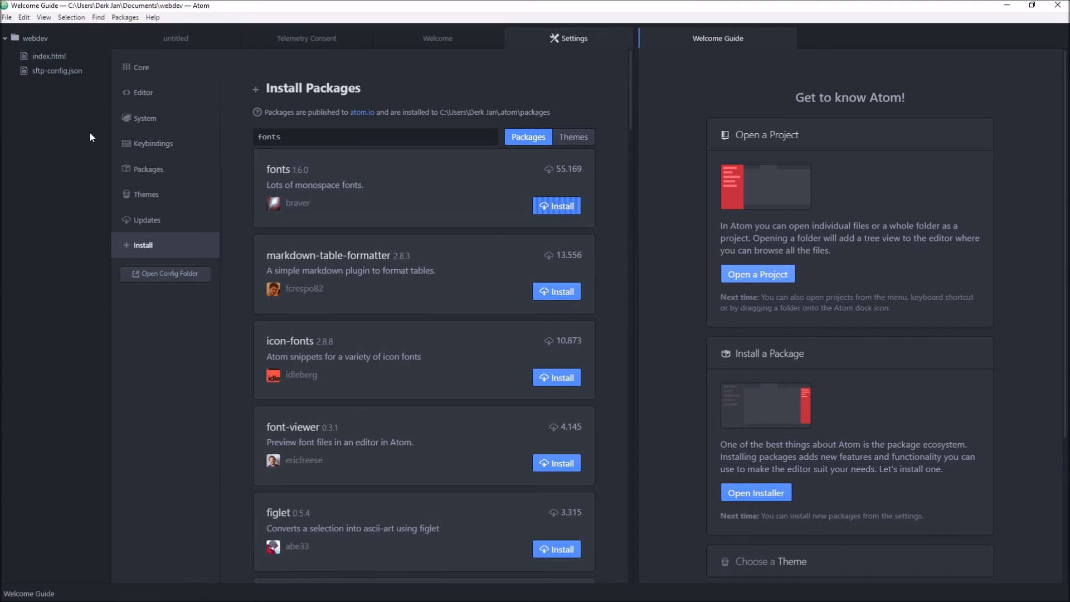
{"action": "left_click", "coordinate": [38, 55]}
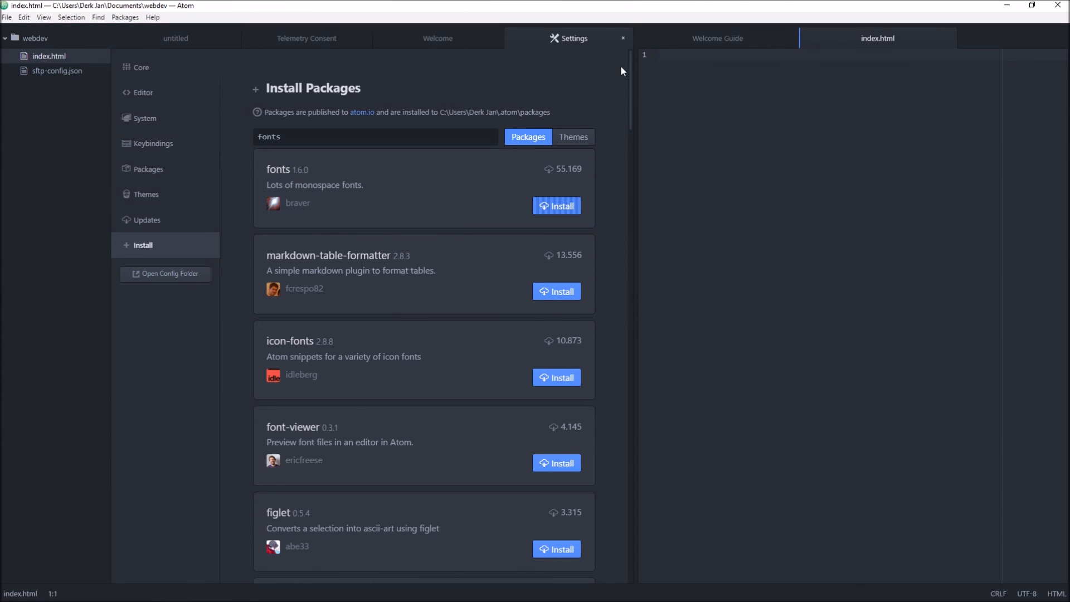
Step: Widen the editor pane and expand the html snippet into a page skeleton in index.html
{"action": "left_click_drag", "start_coordinate": [635, 76], "coordinate": [449, 78]}
{"action": "type", "text": "html"}
{"action": "key", "text": "Tab"}
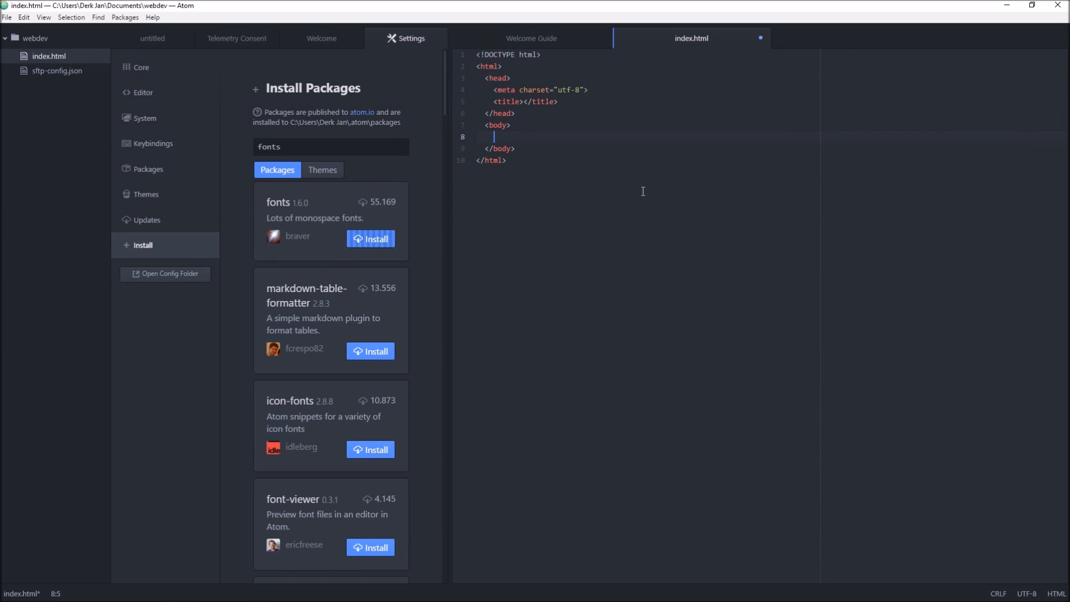
Step: Copy the entire page skeleton and paste it repeatedly below itself in index.html
{"action": "key", "text": "ctrl+a"}
{"action": "key", "text": "ctrl+c"}
{"action": "key", "text": "ctrl+v"}
{"action": "key", "text": "Return"}
{"action": "key", "text": "ctrl+v"}
{"action": "key", "text": "Return"}
{"action": "key", "text": "ctrl+v"}
{"action": "key", "text": "Return"}
{"action": "key", "text": "ctrl+v"}
{"action": "key", "text": "Return"}
{"action": "key", "text": "ctrl+v"}
{"action": "key", "text": "Return"}
{"action": "key", "text": "ctrl+v"}
{"action": "key", "text": "Return"}
{"action": "key", "text": "ctrl+v"}
{"action": "key", "text": "Return"}
{"action": "key", "text": "Return"}
{"action": "key", "text": "ctrl+v"}
{"action": "key", "text": "Return"}
{"action": "key", "text": "ctrl+v"}
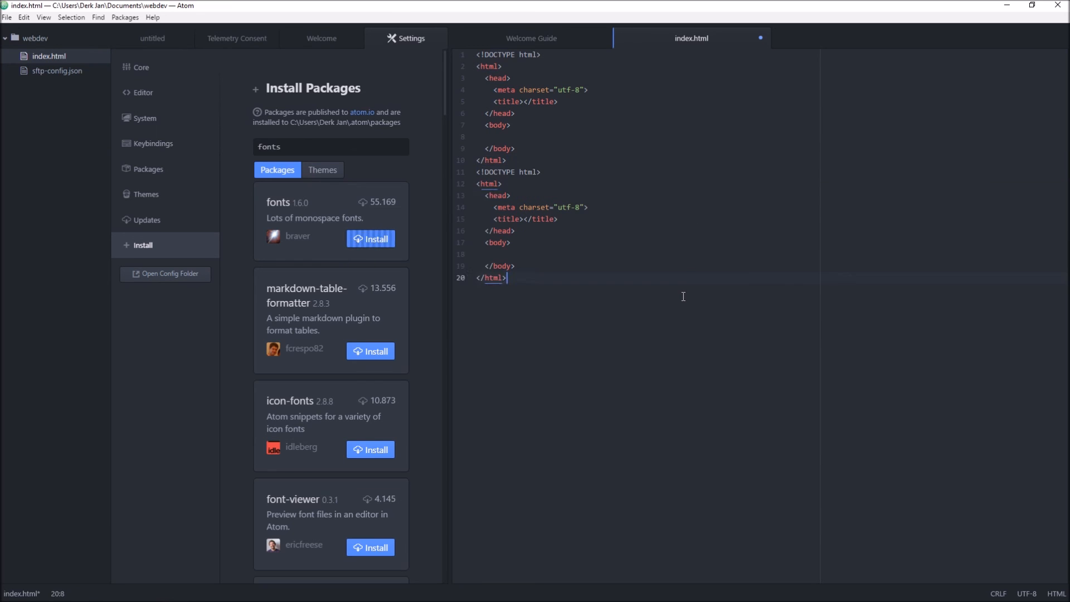
Step: Transfer all of the index.html markup from Atom into index.html in Sublime Text, and close Sublime Text
{"action": "scroll", "coordinate": [860, 323], "scroll_direction": "up", "scroll_amount": 10}
{"action": "key", "text": "ctrl+a"}
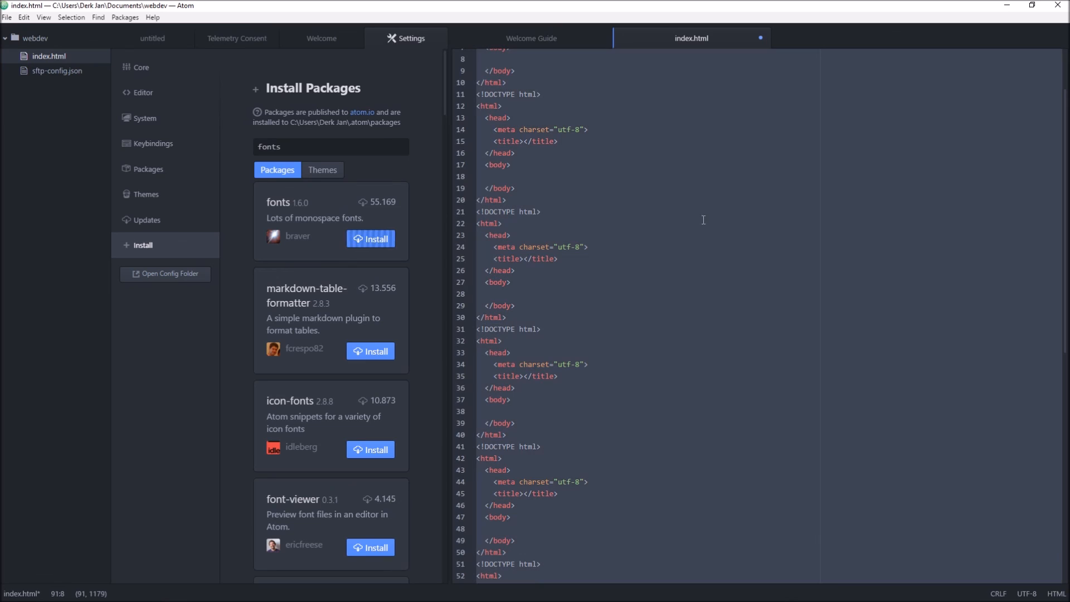
{"action": "left_click", "coordinate": [149, 591]}
{"action": "key", "text": "ctrl+v"}
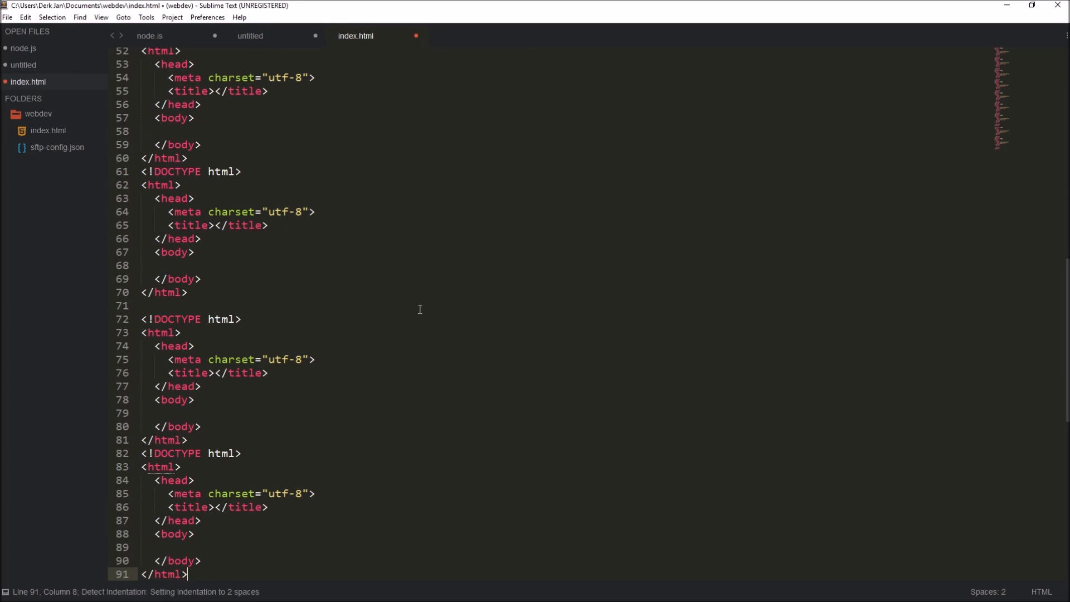
{"action": "left_click_drag", "start_coordinate": [1021, 132], "coordinate": [1051, 8]}
{"action": "left_click", "coordinate": [1053, 7]}
Step: Resize the Atom panes, close Atom and close the Boxy Theme Addon - Font Face folder window
{"action": "left_click", "coordinate": [609, 192]}
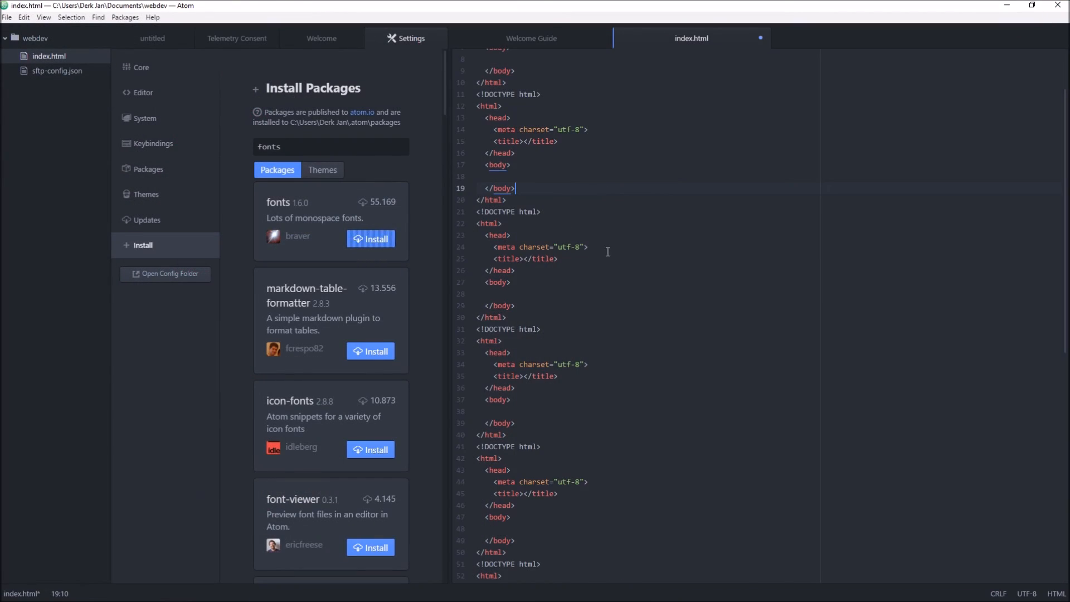
{"action": "left_click_drag", "start_coordinate": [448, 137], "coordinate": [691, 137]}
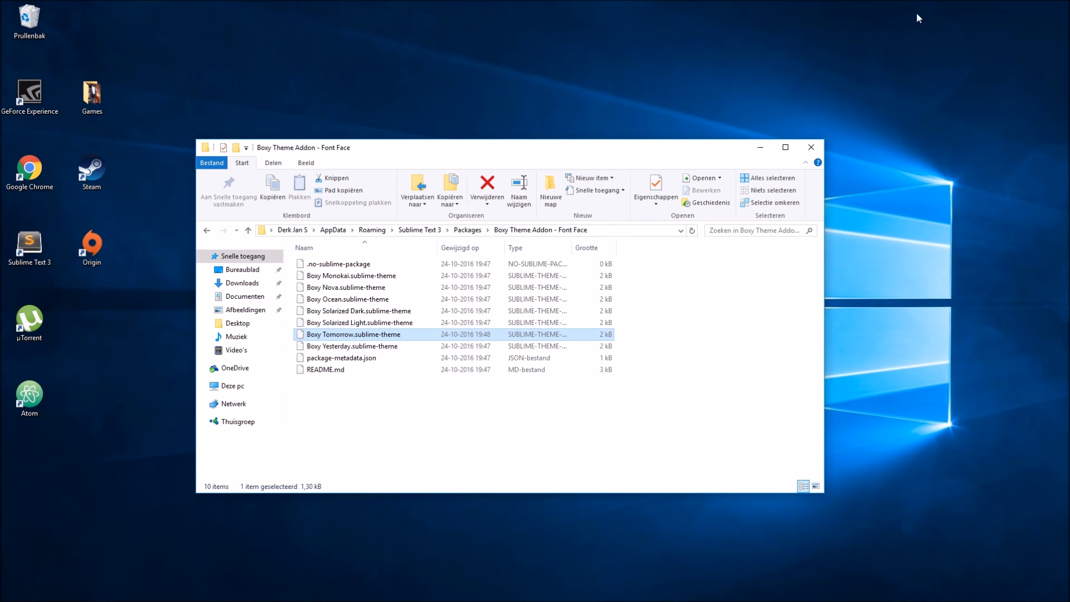
{"action": "left_click", "coordinate": [811, 148]}
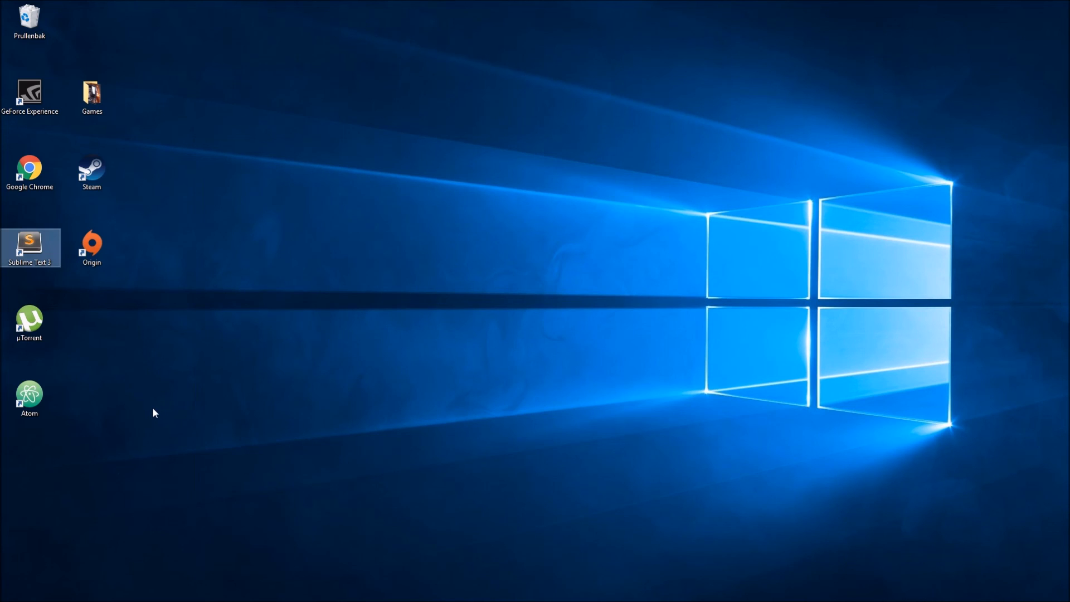